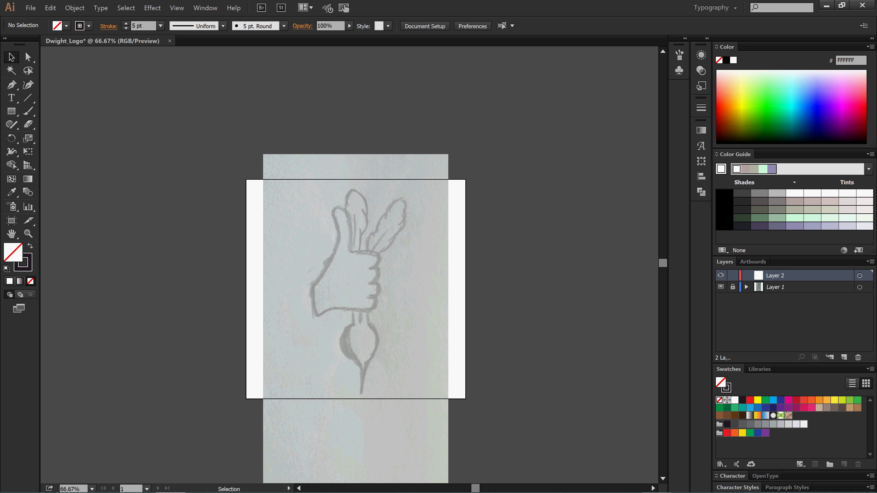
Step: Undo the traced hand path, the extra layer and the template conversion, back to the original placed sketch on Layer 1
click(745, 287)
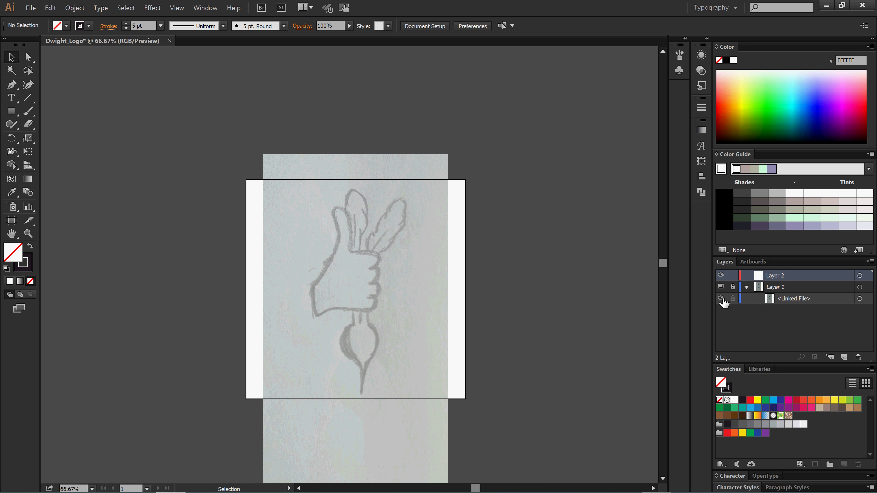
key(ctrl+z)
key(ctrl+z)
key(ctrl+z)
key(ctrl+z)
key(ctrl+z)
key(ctrl+z)
key(ctrl+z)
key(ctrl+z)
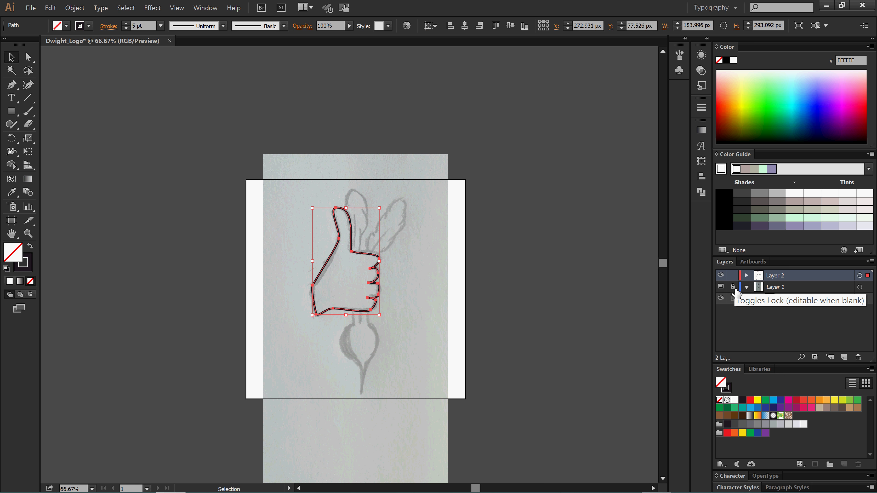
key(ctrl+z)
key(ctrl+z)
key(ctrl+z)
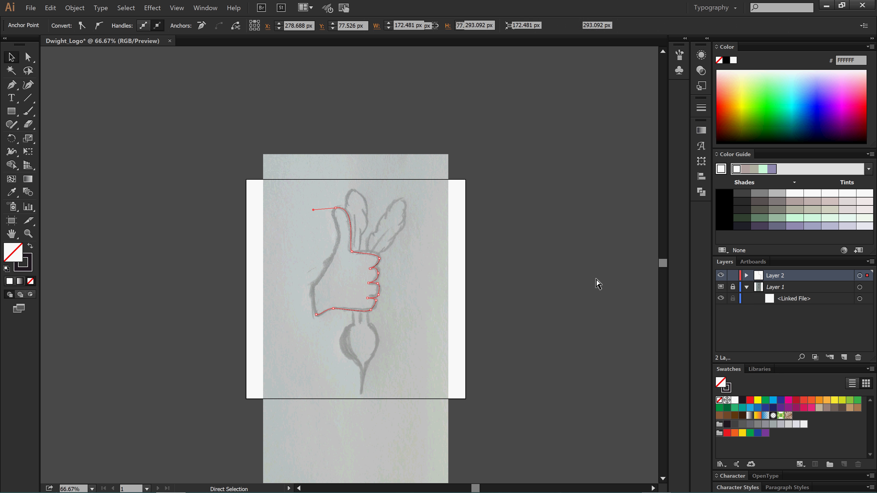
key(ctrl+z)
key(ctrl+z)
key(ctrl+z)
key(ctrl+z)
key(ctrl+z)
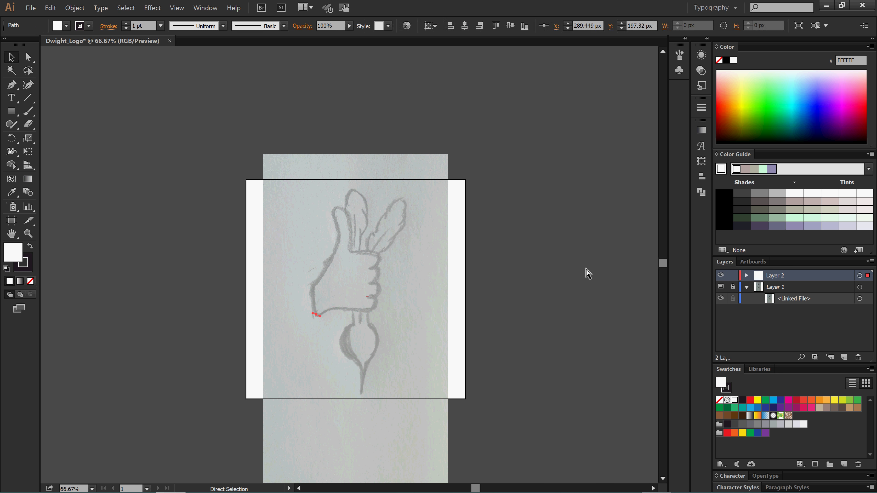
key(ctrl+z)
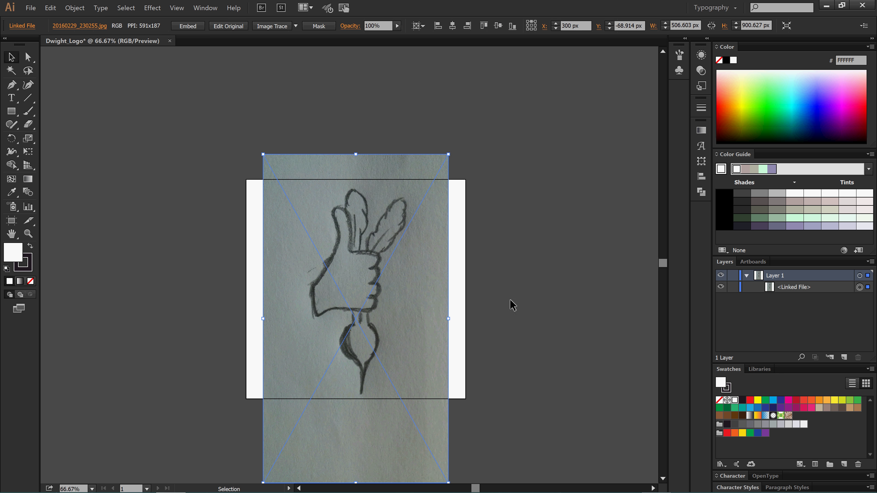
Step: Convert Layer 1 with the placed sketch into a template layer and create a new layer above it
click(869, 261)
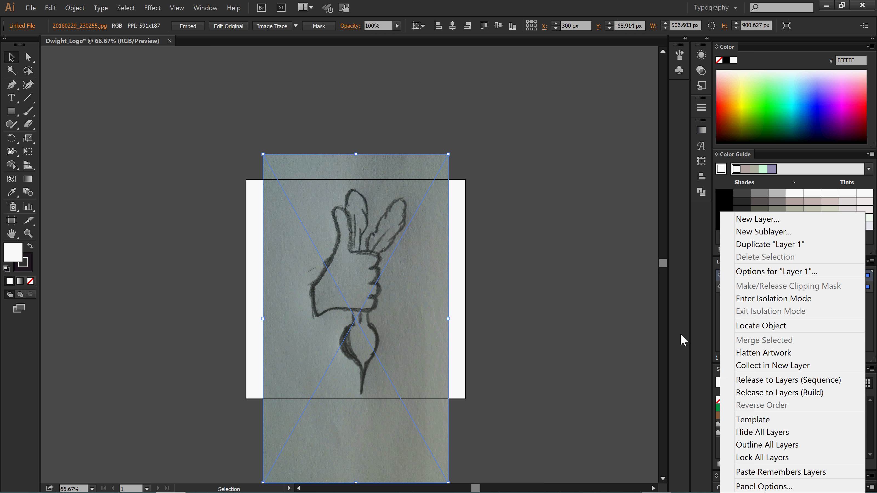
click(753, 419)
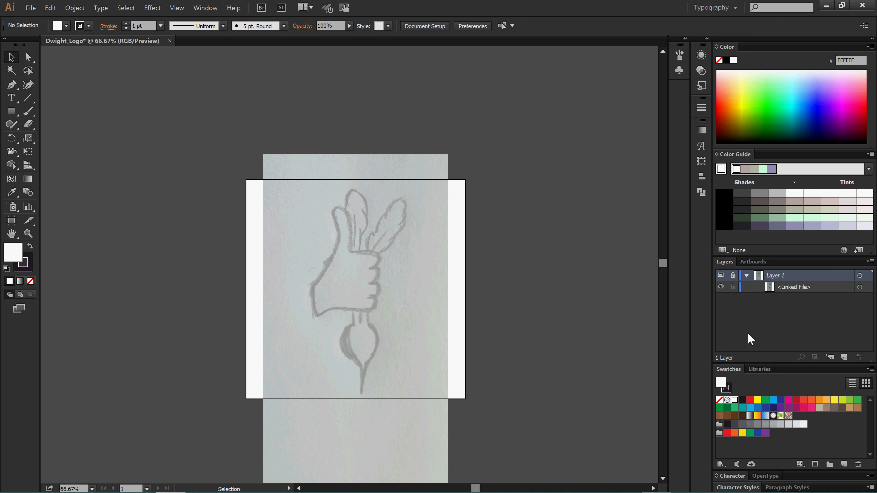
click(747, 275)
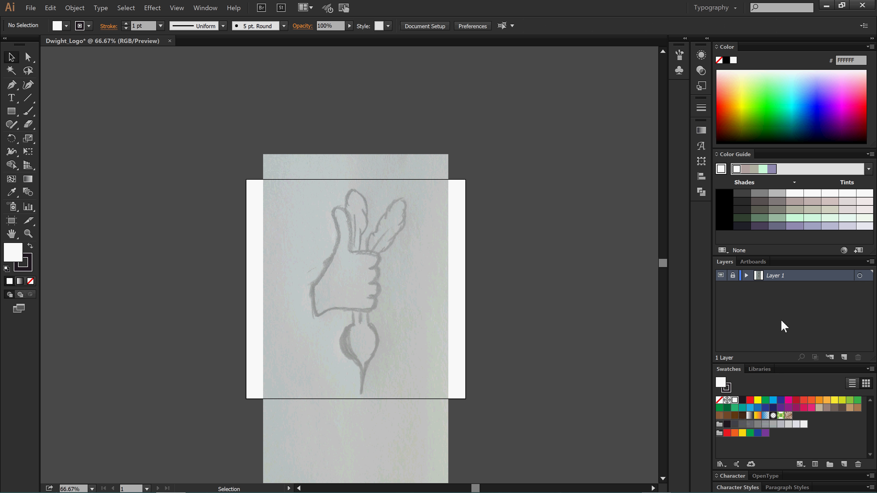
click(843, 358)
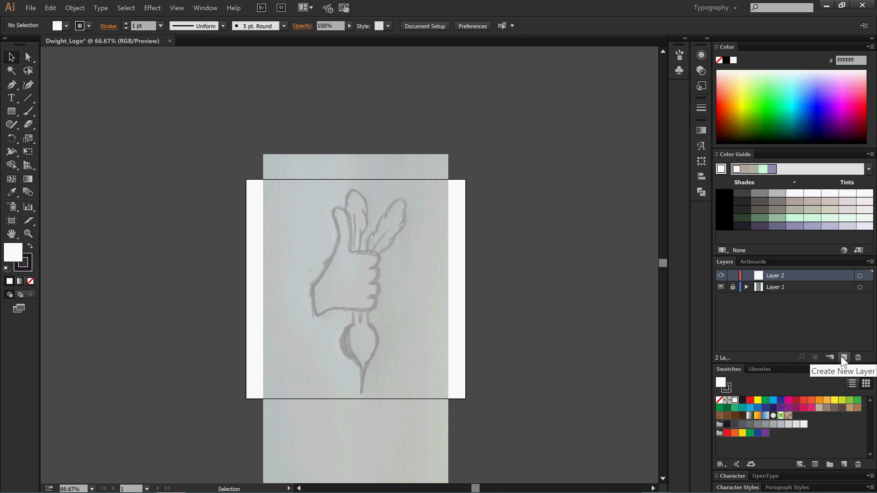
Step: Start tracing the hand's lower edge from the wrist corner with the Pen tool and set the path's fill to none
key(z)
mouse_move(285, 184)
mouse_down()
mouse_move(395, 337)
mouse_move(439, 355)
mouse_up()
mouse_move(185, 74)
mouse_down()
mouse_move(407, 339)
mouse_move(441, 398)
mouse_move(518, 392)
mouse_up()
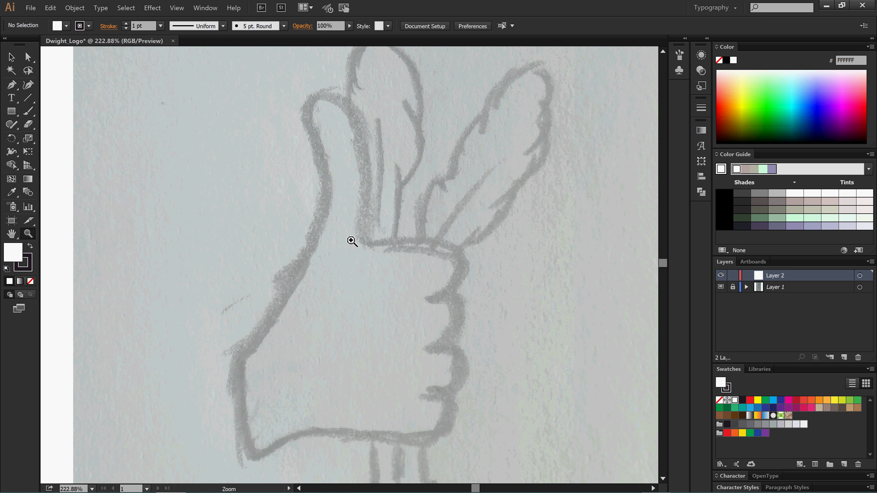
scroll(352, 241, down, 1)
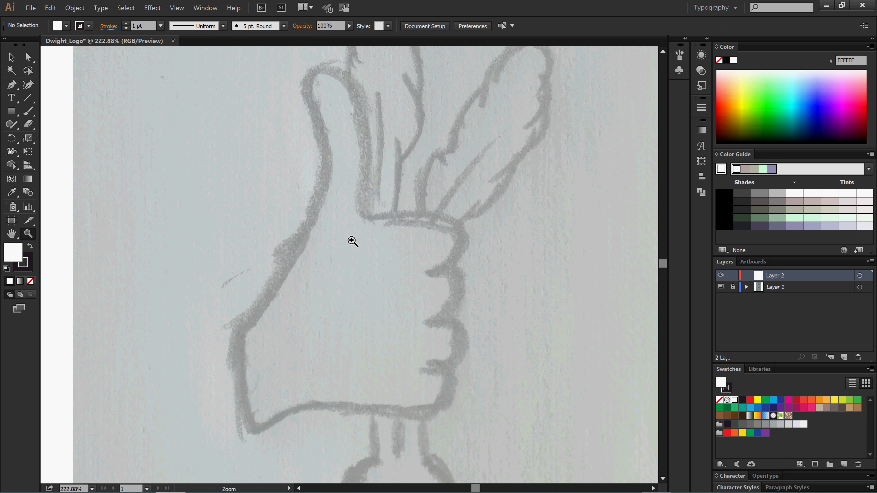
click(17, 81)
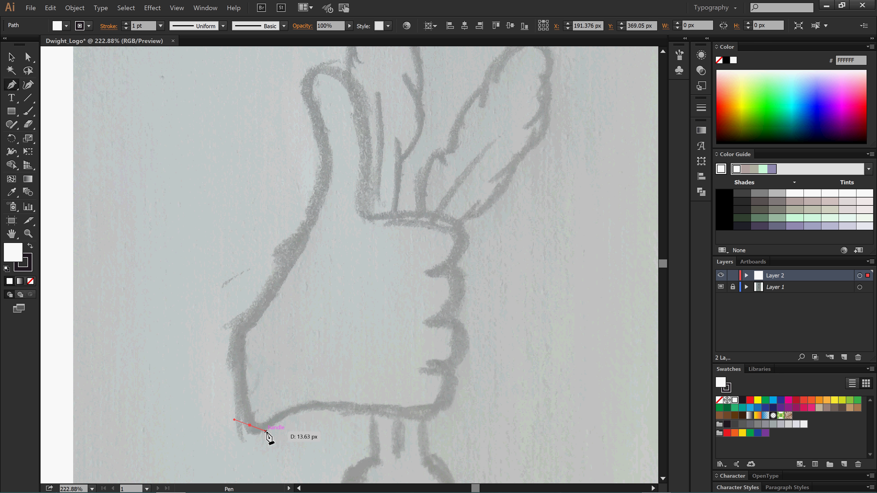
click(303, 405)
drag(327, 403, 32, 249)
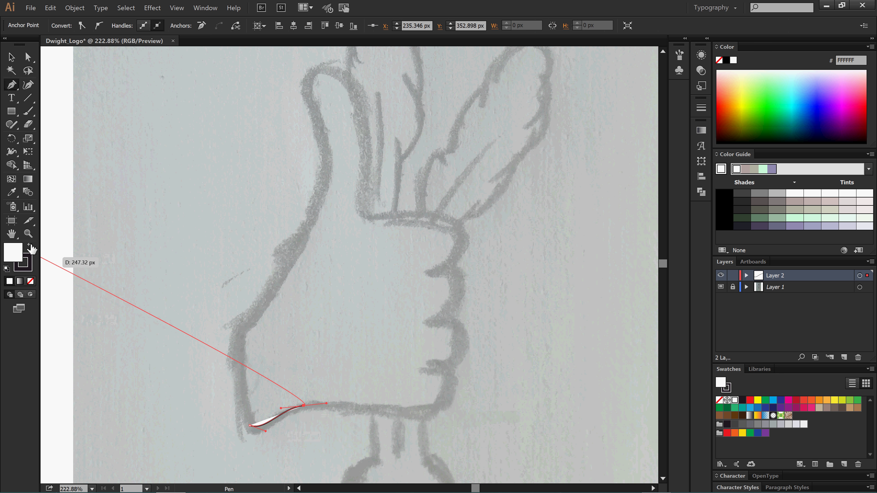
click(31, 282)
Step: Continue the path around the four curled fingers and along the top of the fist to the base of the thumb
mouse_move(433, 410)
mouse_down()
mouse_move(451, 383)
mouse_move(428, 372)
mouse_move(462, 368)
mouse_move(465, 350)
mouse_up()
drag(460, 345, 460, 294)
drag(459, 294, 460, 220)
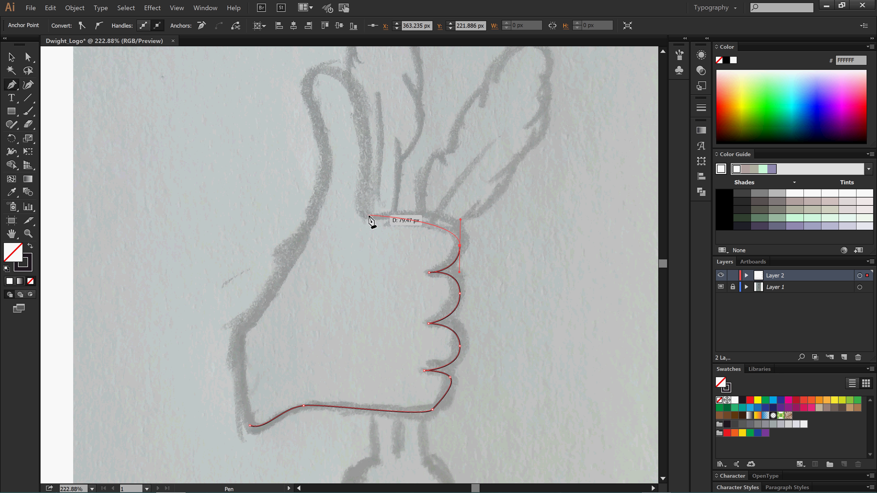
drag(368, 215, 354, 200)
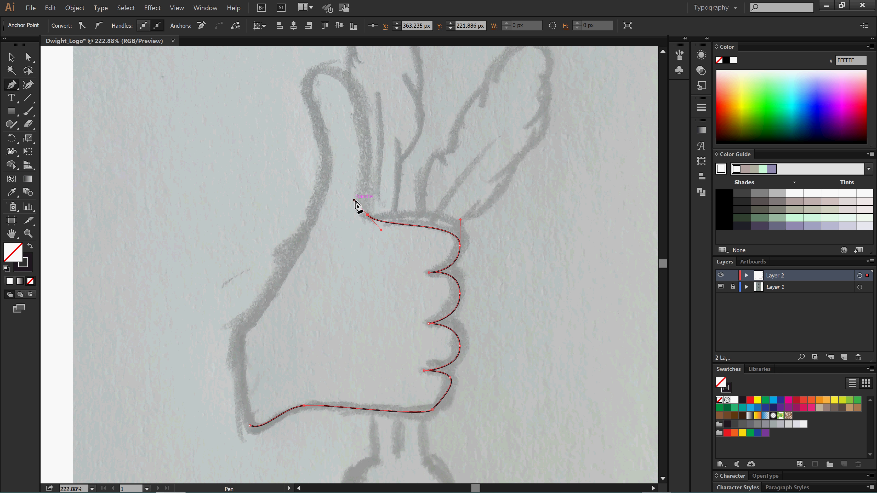
Step: Trace around the thumb and down the back of the hand, closing the path at the wrist's lower corner
drag(316, 71, 258, 80)
key(alt)
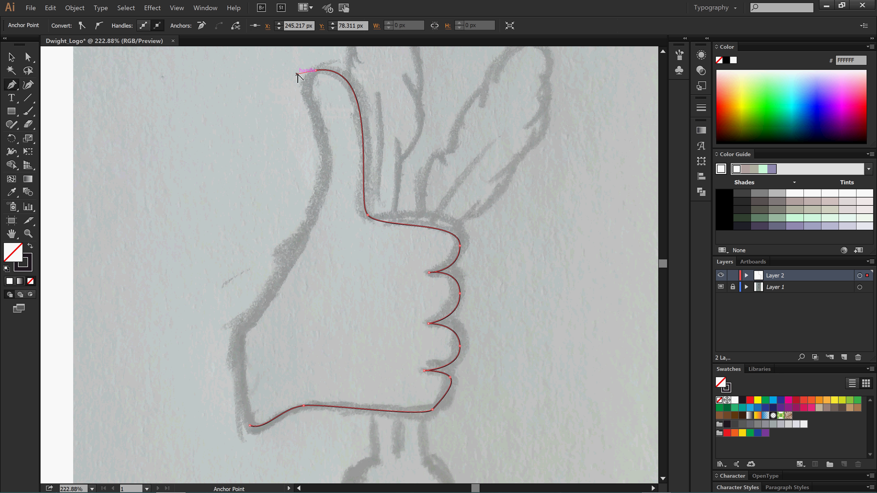
drag(322, 184, 310, 217)
drag(241, 327, 225, 344)
click(250, 426)
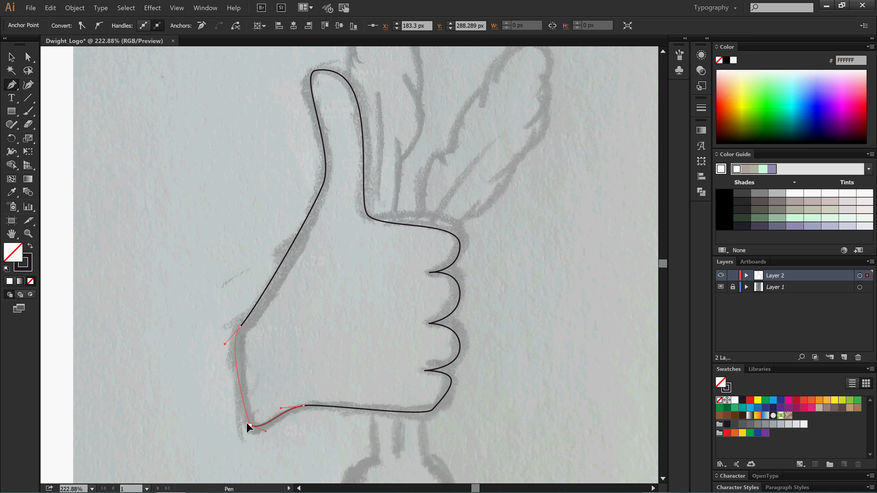
click(11, 57)
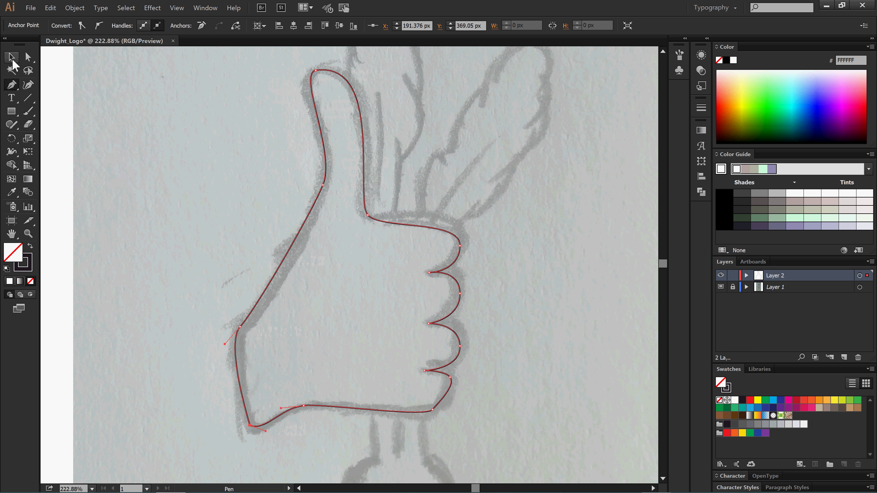
Step: Move the lowest finger's outer anchor point outward and down to follow the sketch, and adjust its upper direction handle
key(z)
drag(409, 353, 470, 451)
click(28, 56)
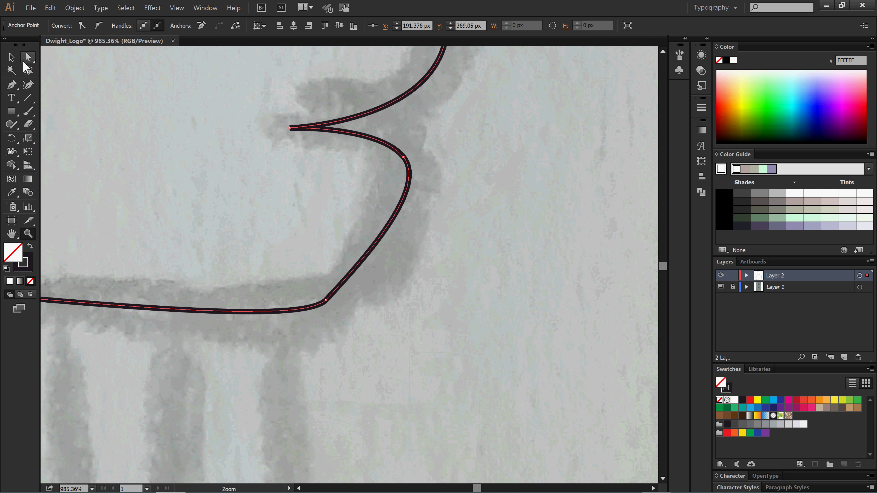
click(403, 157)
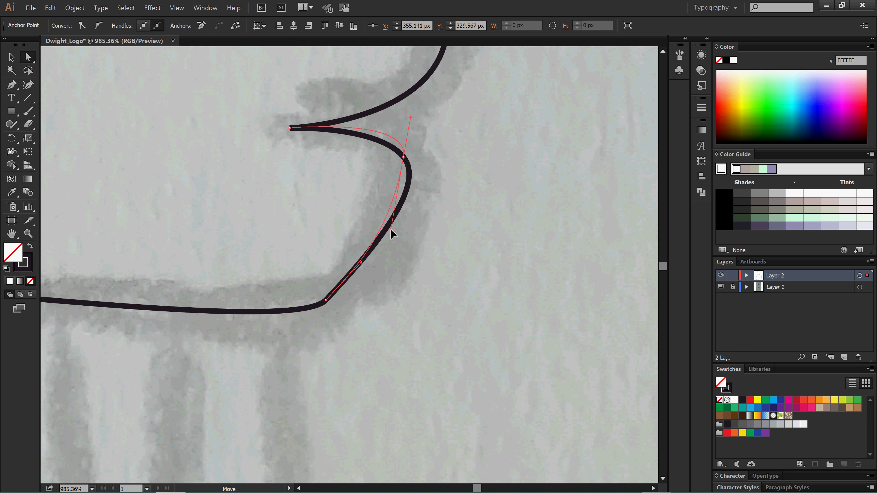
drag(403, 158, 418, 212)
drag(425, 171, 428, 121)
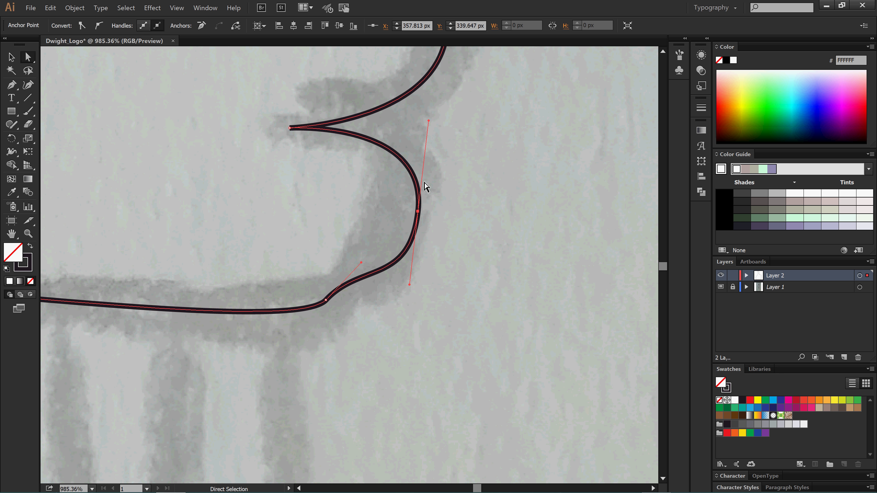
Step: Remove the corner anchor point below the lowest finger and lengthen the finger's lower direction handle into a smooth curve
click(12, 85)
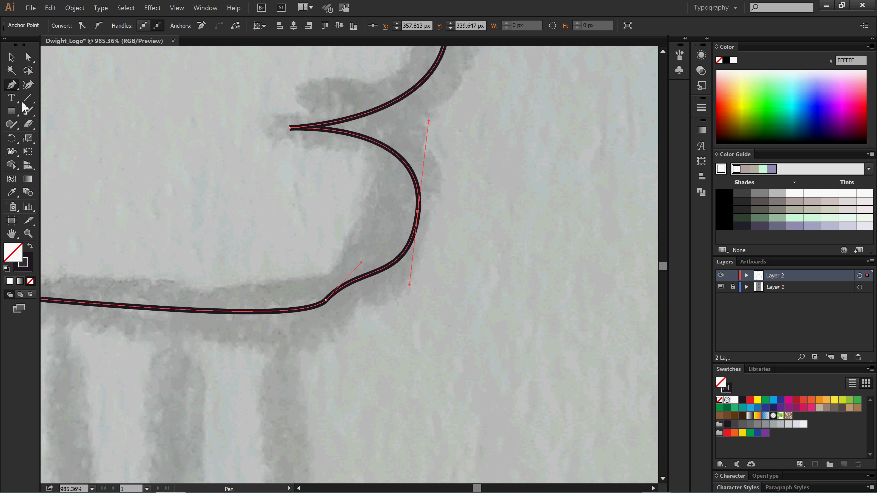
click(325, 300)
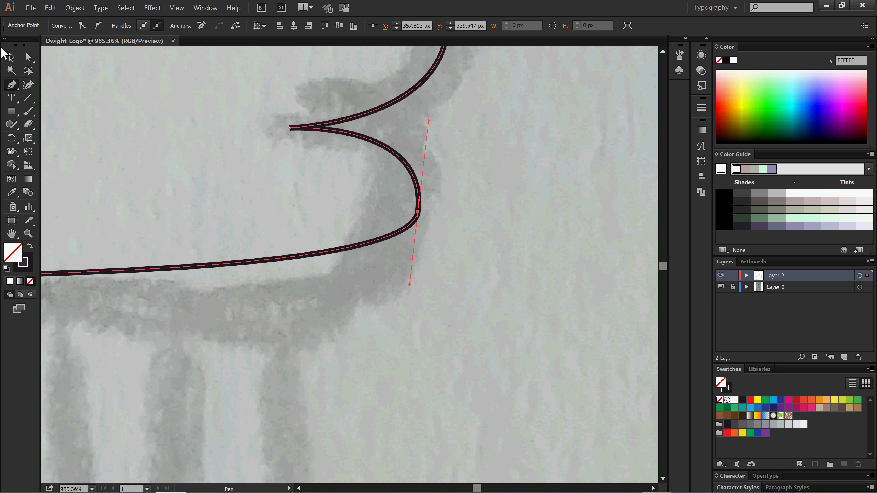
click(27, 57)
drag(410, 285, 379, 425)
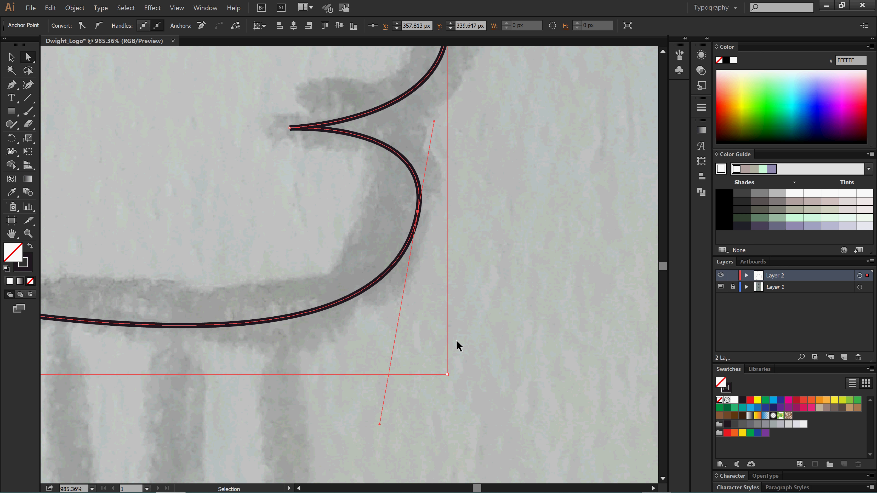
Step: Reshape the tip of the thumb by adjusting both direction handles of its top anchor point to round the curve
key(ctrl+minus)
key(ctrl+minus)
key(ctrl+minus)
key(ctrl+minus)
key(ctrl+minus)
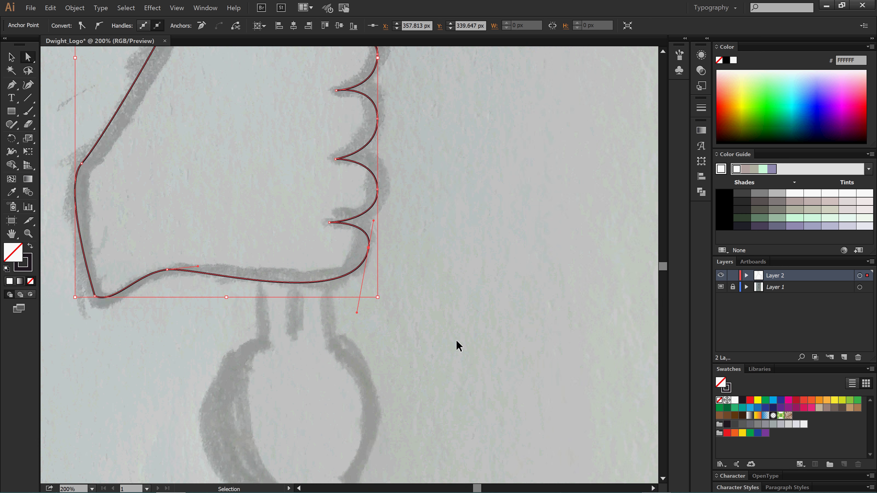
scroll(301, 163, up, 3)
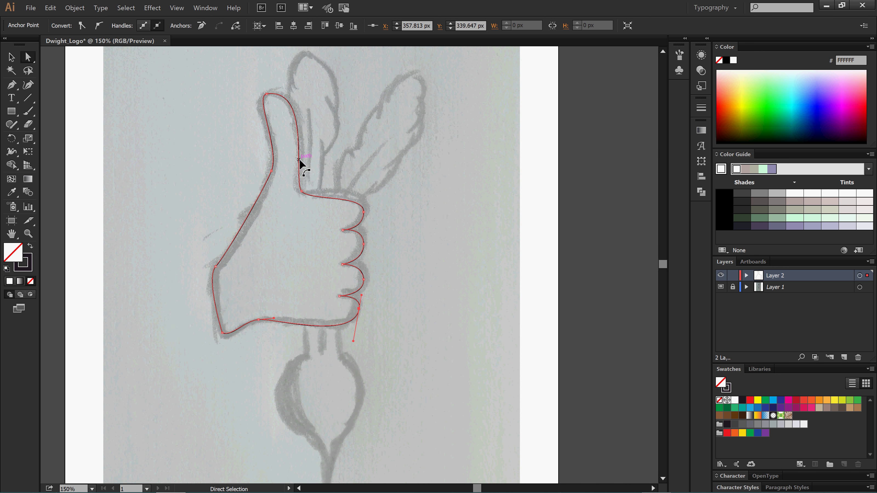
click(267, 120)
drag(254, 124, 247, 129)
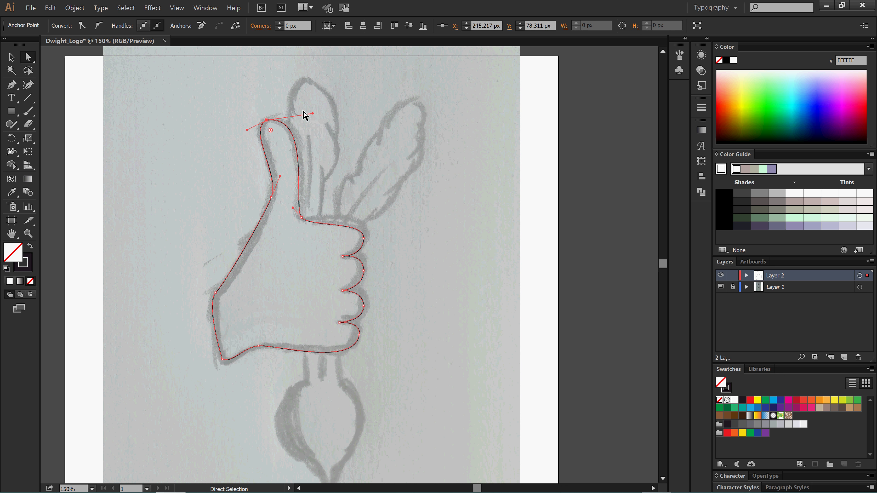
drag(312, 113, 311, 103)
click(350, 102)
click(293, 129)
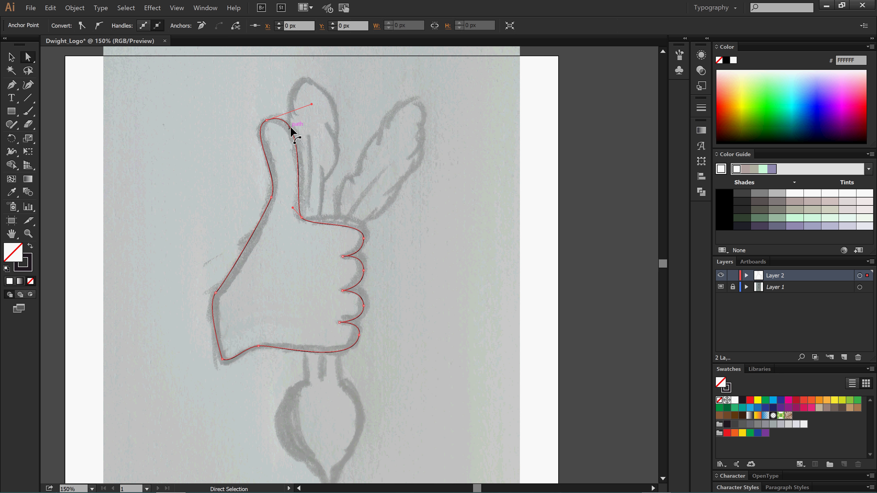
Step: Select the whole hand path and set its stroke weight to 8 pt
click(12, 57)
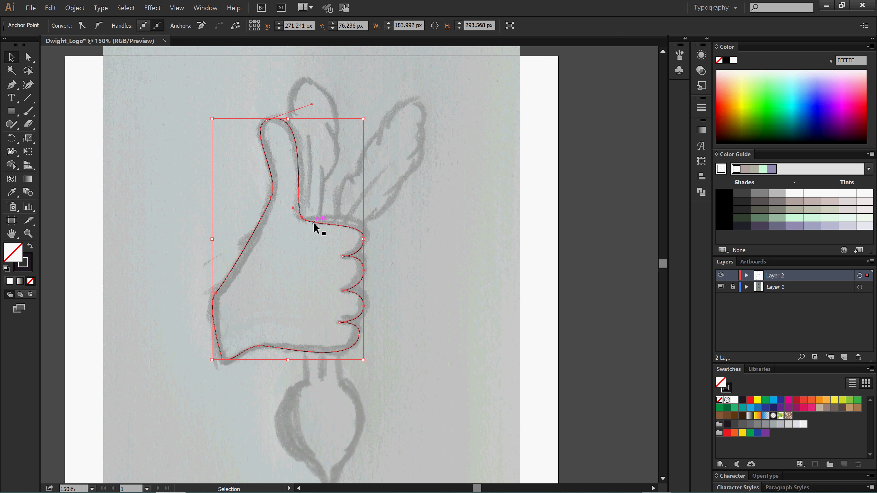
click(313, 222)
click(127, 24)
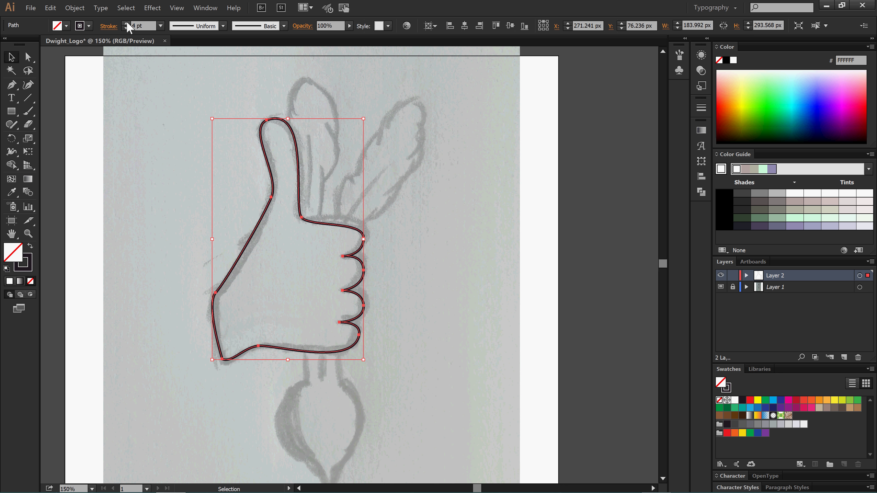
click(126, 24)
click(126, 24)
click(127, 24)
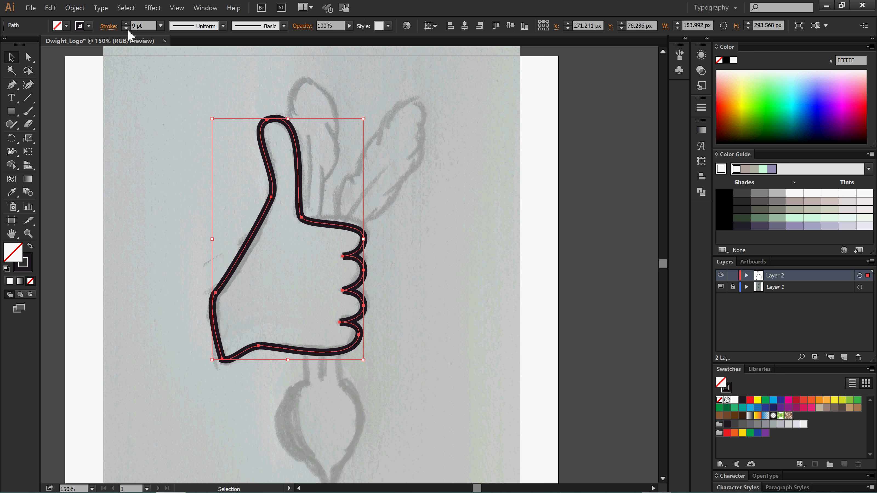
click(126, 28)
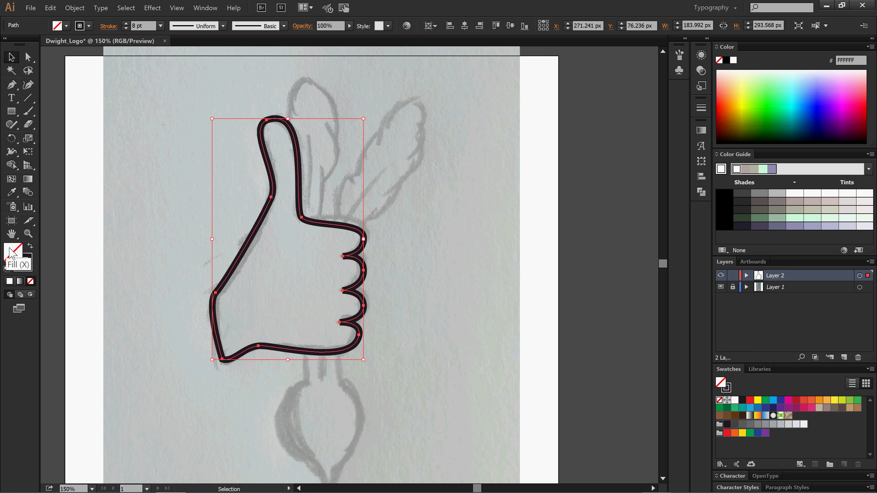
Step: Fill the hand shape with the black swatch and deselect it
click(89, 26)
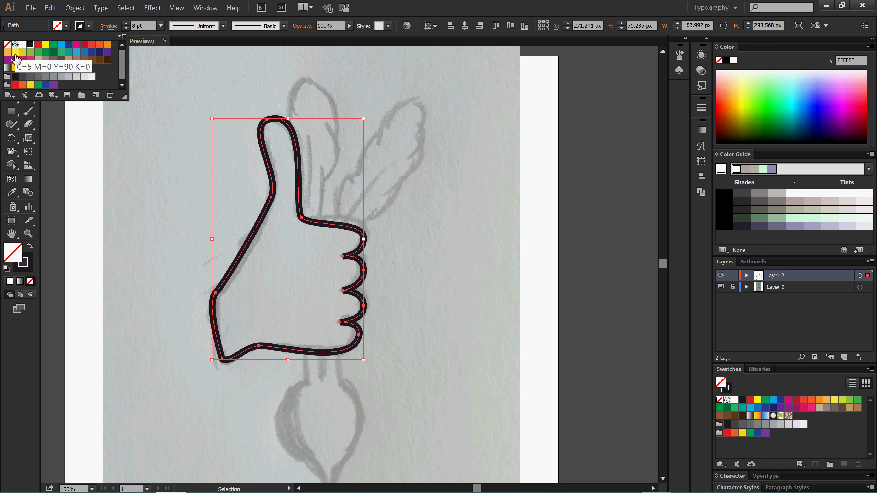
click(32, 46)
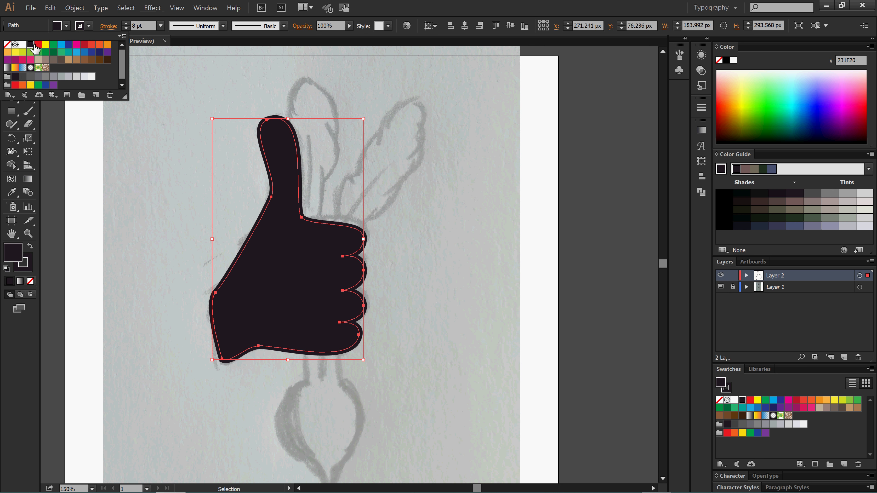
click(110, 159)
click(186, 170)
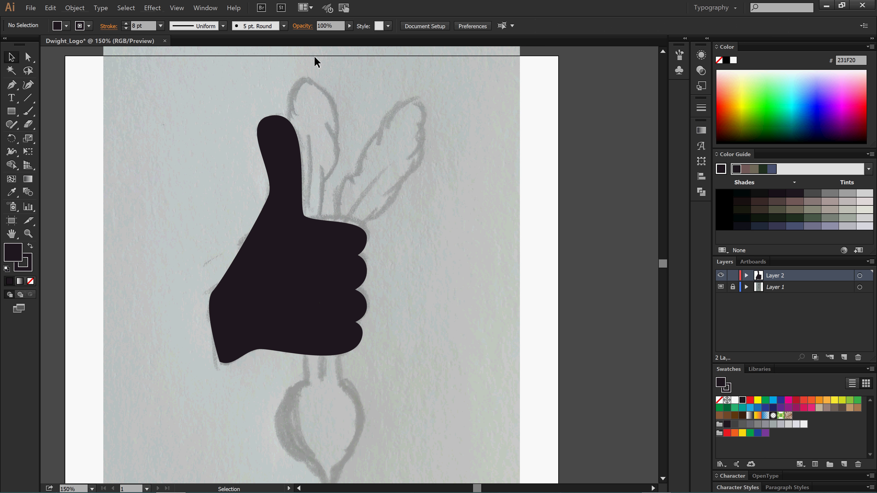
Step: Move the black hand shape off the sketch to the empty canvas right of the artboard and deselect it
scroll(407, 213, down, 3)
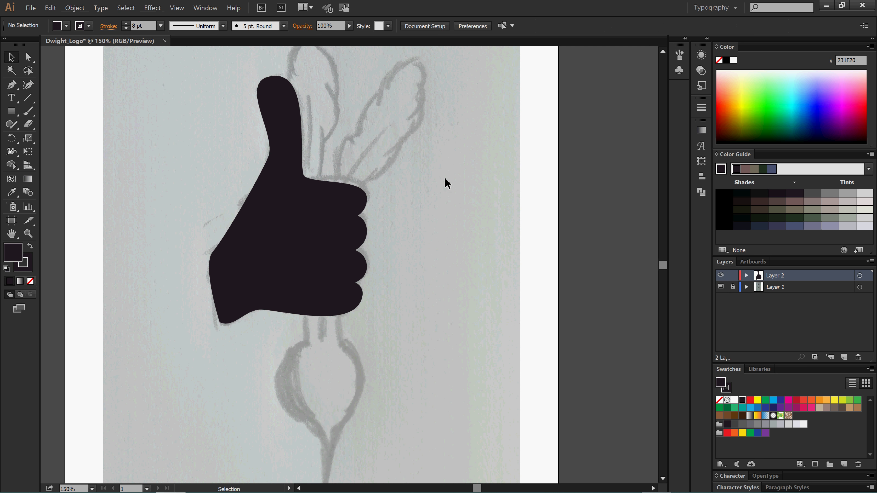
scroll(445, 182, up, 1)
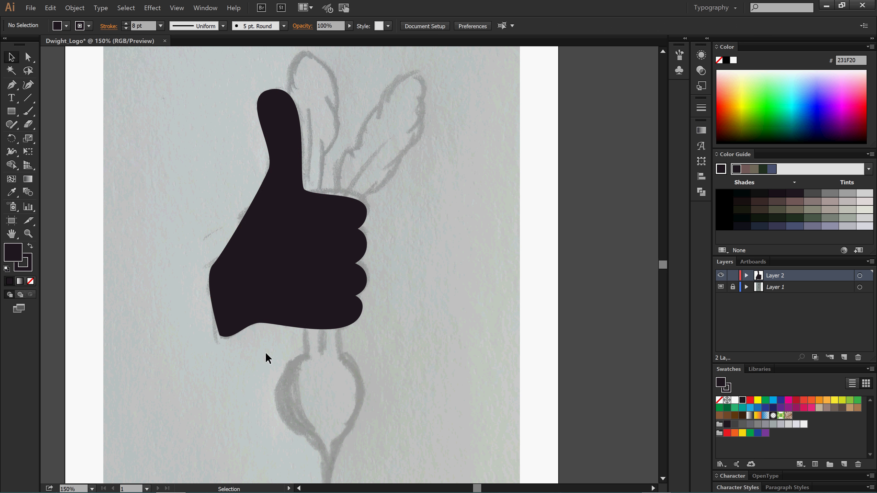
drag(286, 268, 88, 160)
click(224, 194)
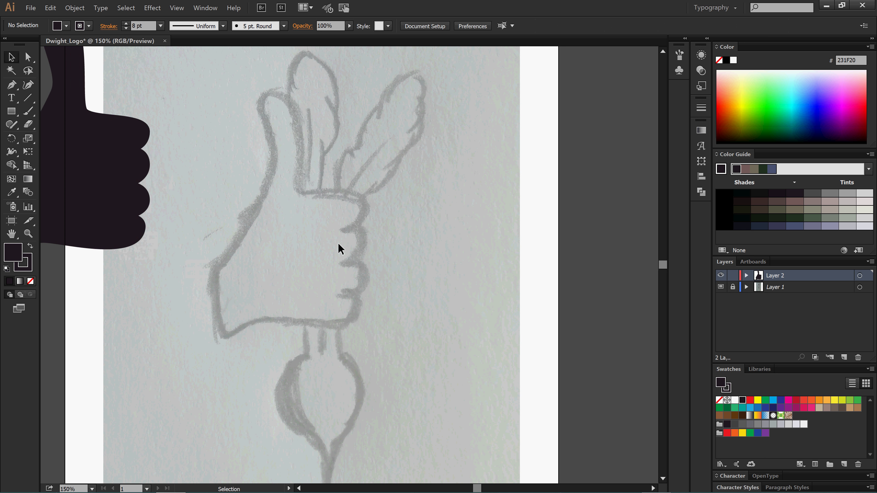
scroll(339, 242, down, 3)
drag(69, 148, 625, 251)
click(413, 319)
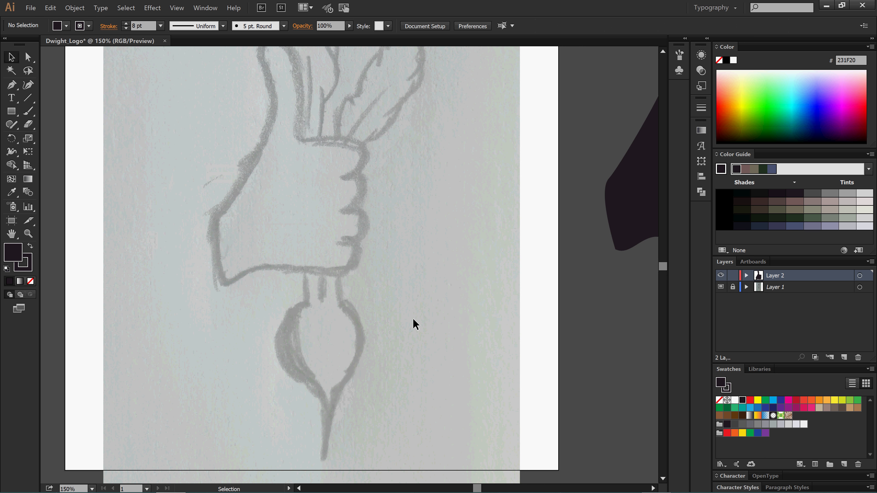
Step: Trace the radish's left contour with the Pen tool from the hand's lower edge down the neck and bulb to the root tip
scroll(413, 318, down, 2)
key(z)
mouse_move(234, 206)
mouse_down()
mouse_move(392, 420)
mouse_move(431, 451)
mouse_up()
scroll(407, 268, down, 1)
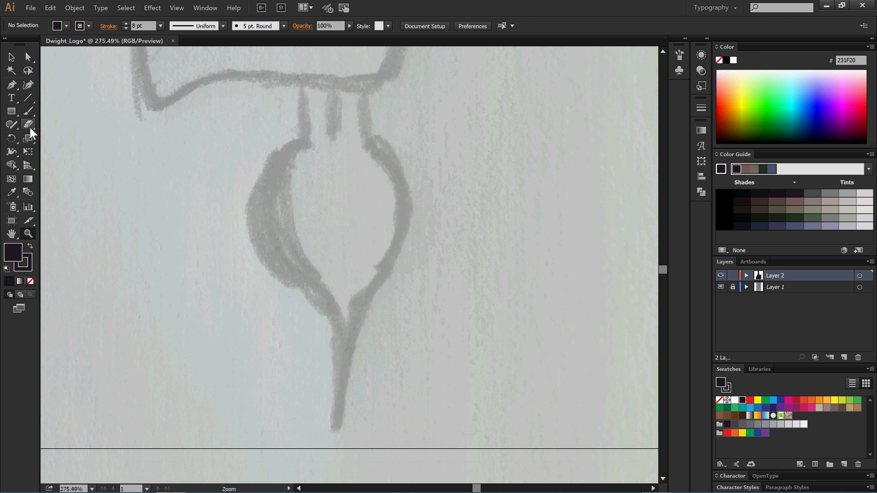
click(12, 86)
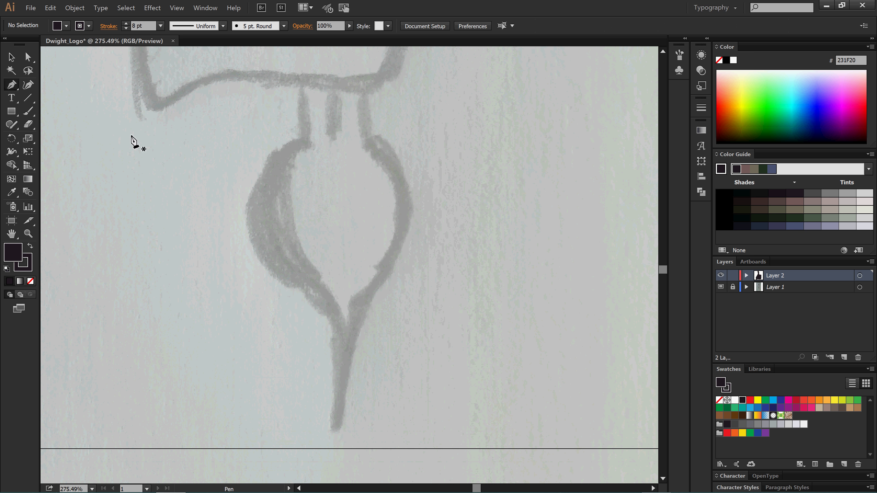
click(302, 86)
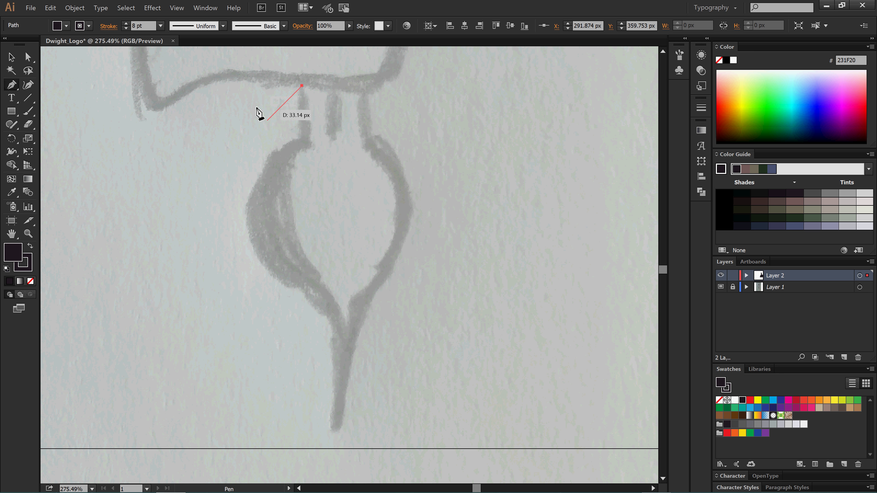
click(301, 140)
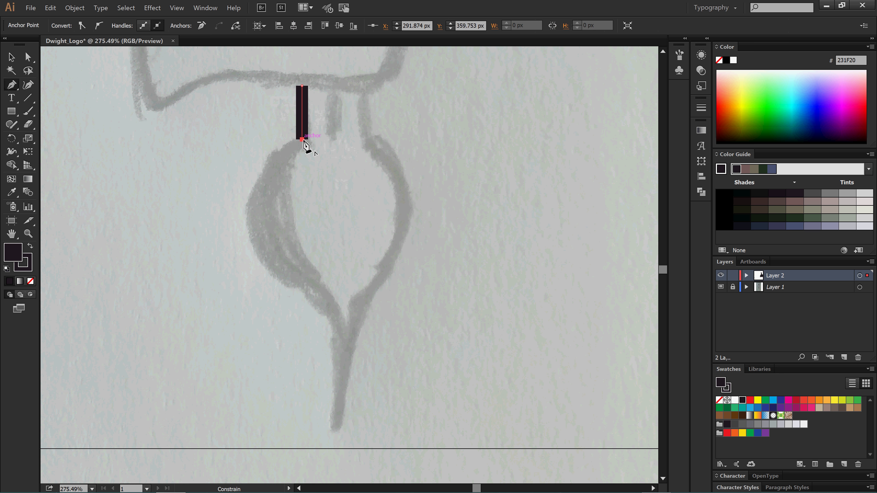
drag(250, 220, 254, 273)
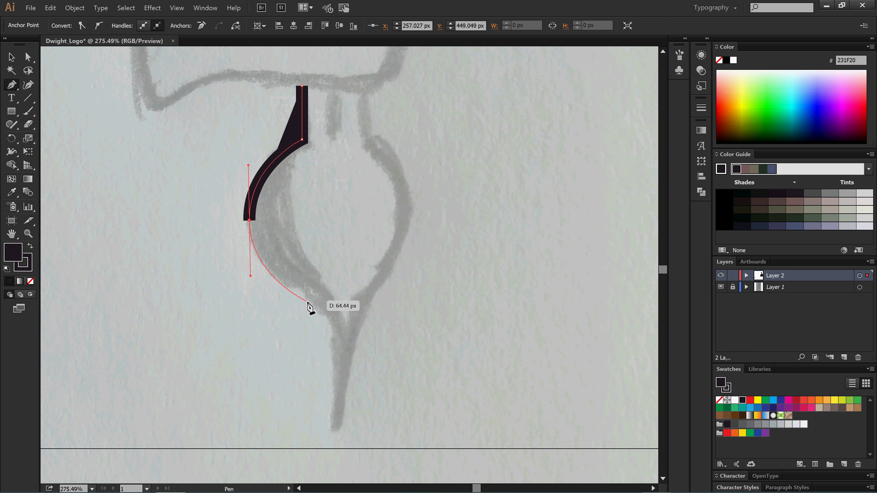
click(325, 307)
drag(326, 312, 336, 331)
click(335, 428)
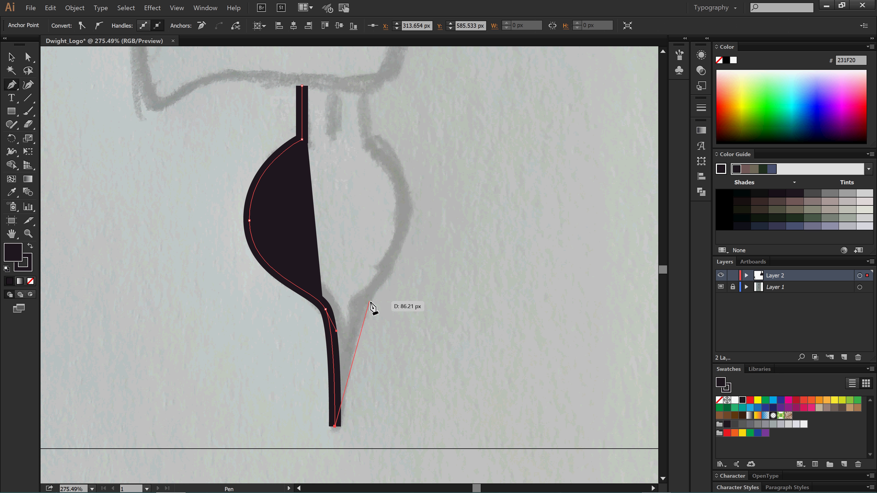
Step: Trace the radish's right contour from the root tip up the bulb and neck, close the path and deselect it
drag(358, 303, 377, 275)
drag(405, 216, 406, 165)
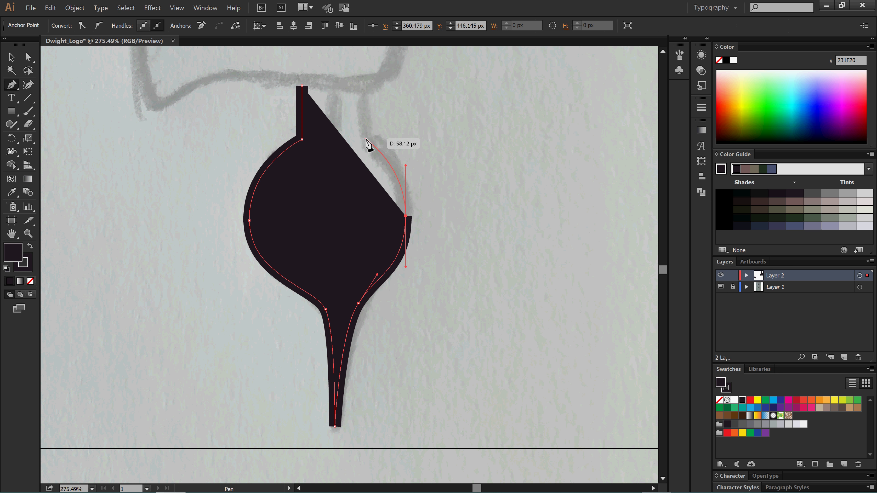
drag(366, 137, 138, 94)
shift+click(365, 92)
click(10, 61)
click(284, 186)
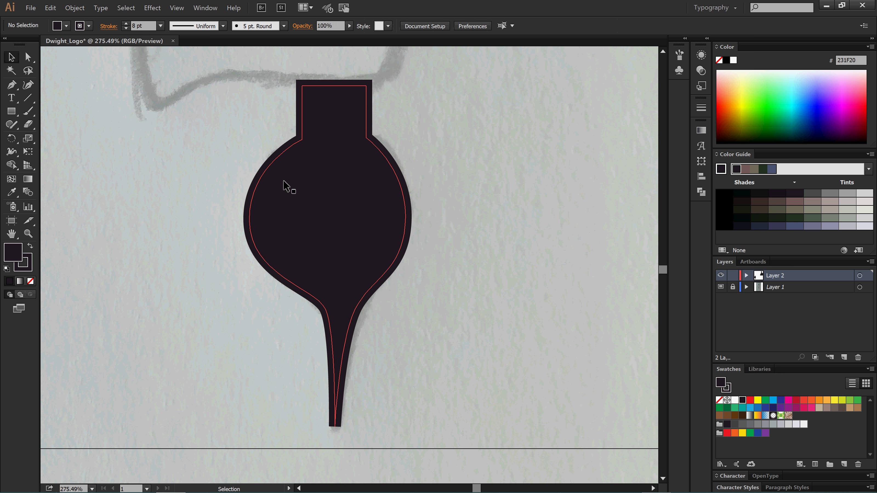
Step: Select the radish shape and give its stroke round corner joins
scroll(397, 225, up, 1)
click(352, 229)
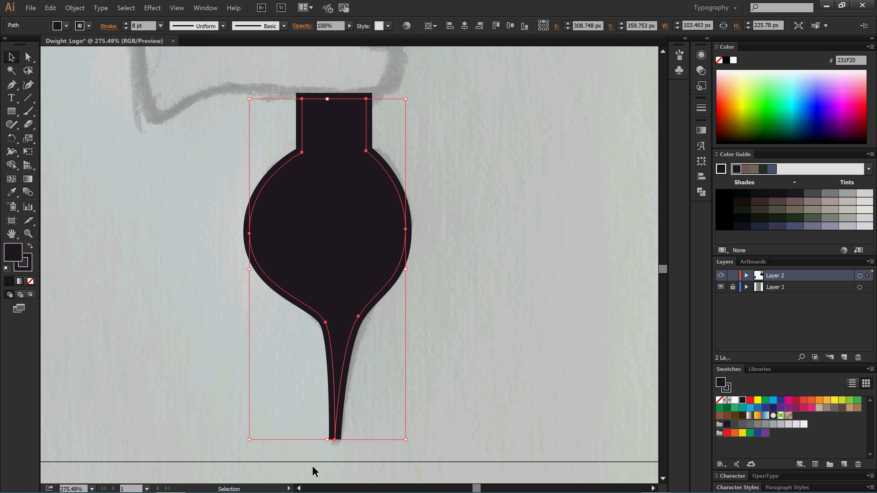
click(405, 428)
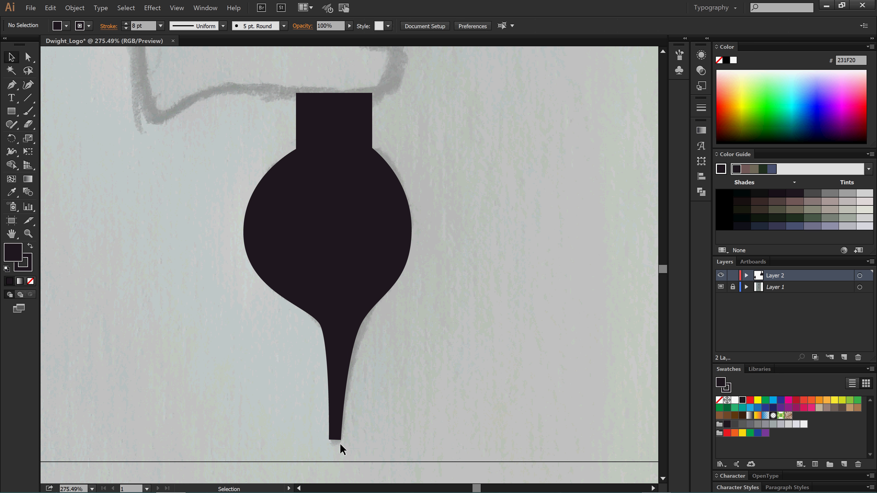
click(337, 246)
click(107, 27)
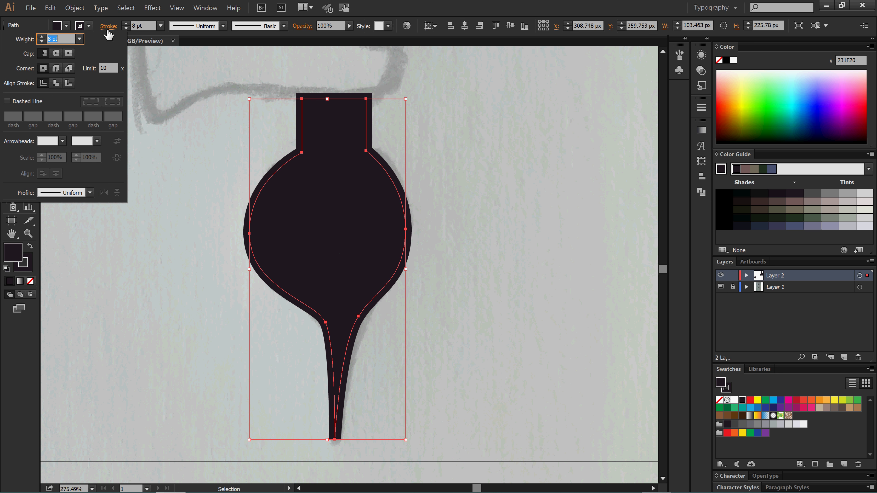
click(56, 54)
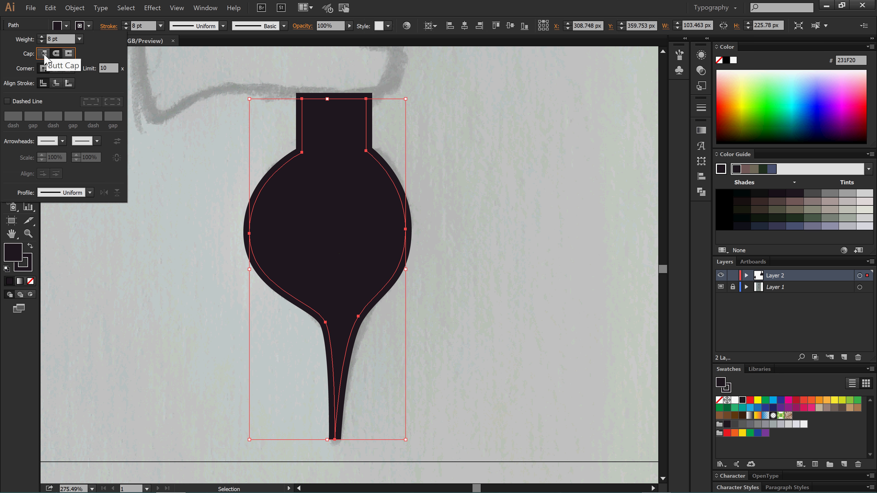
click(50, 55)
click(56, 68)
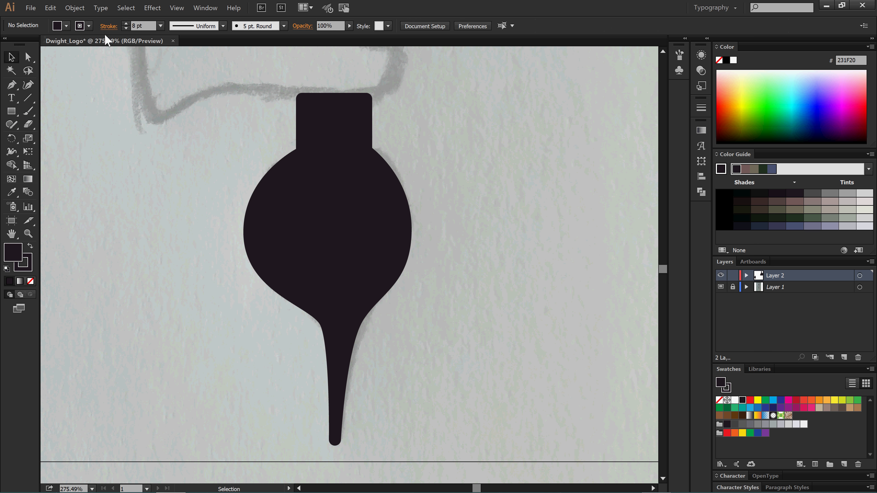
Step: Trace the left lobed edge of the right-hand leaf with the Pen tool from its base at the fist to its rounded tip
scroll(409, 333, up, 10)
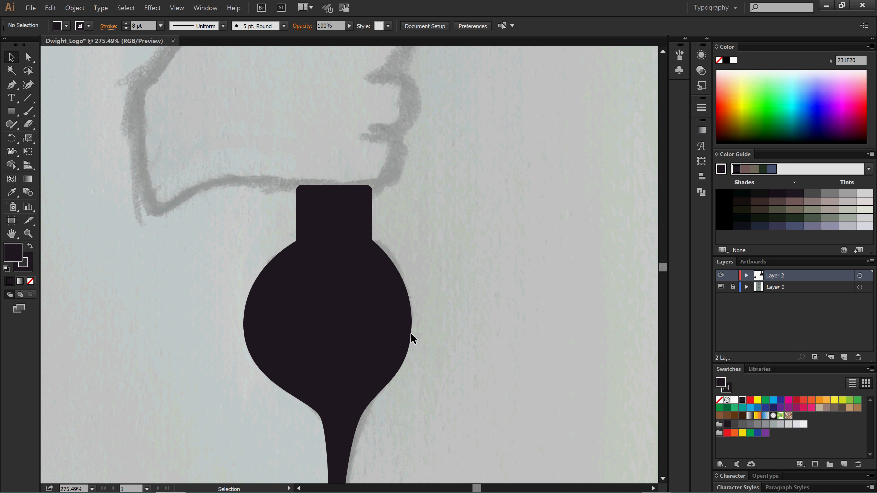
scroll(416, 323, up, 7)
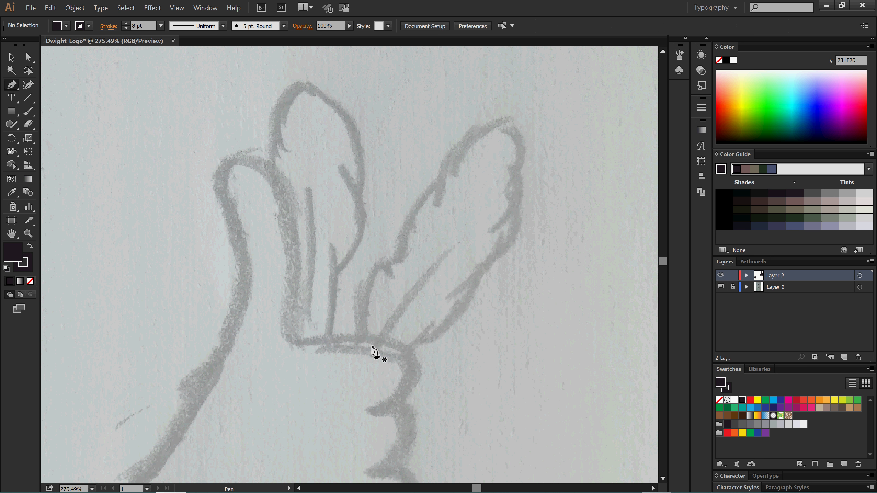
click(364, 345)
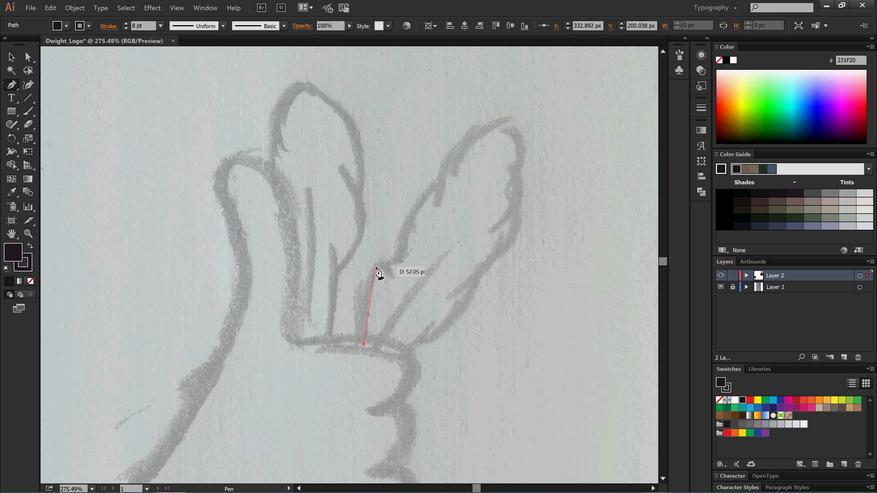
drag(392, 264, 444, 183)
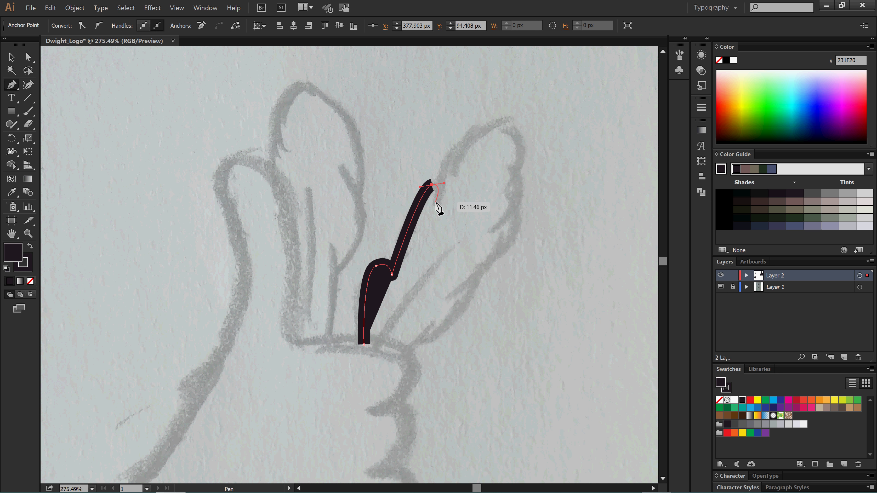
click(439, 205)
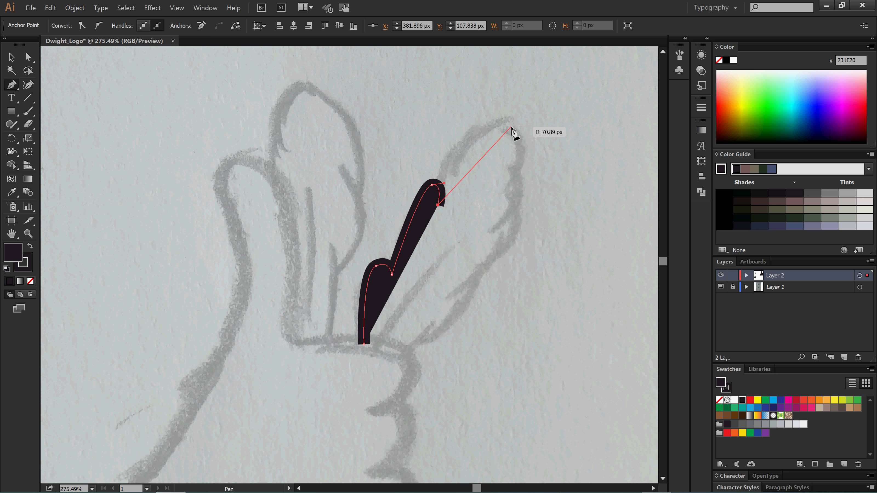
drag(504, 126, 543, 149)
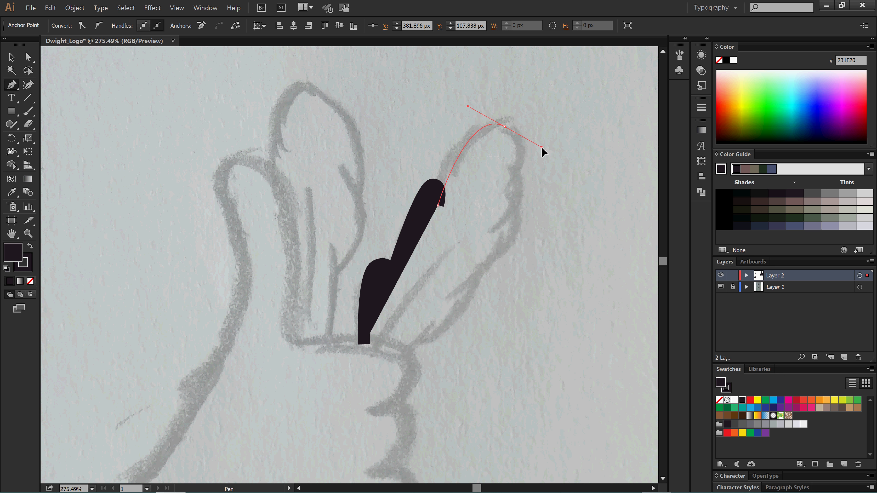
Step: Continue the leaf path down its right edge with two small lobes to the base and close it at the starting anchor
click(500, 226)
drag(519, 215, 524, 220)
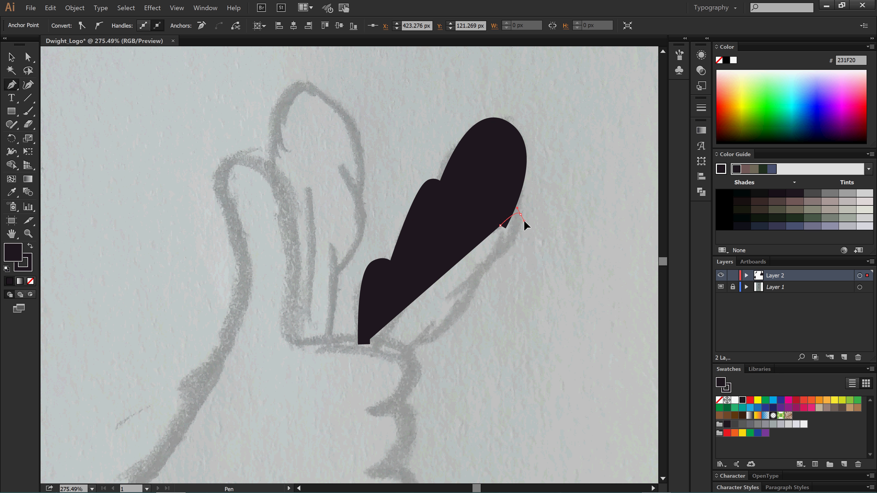
drag(481, 267, 475, 294)
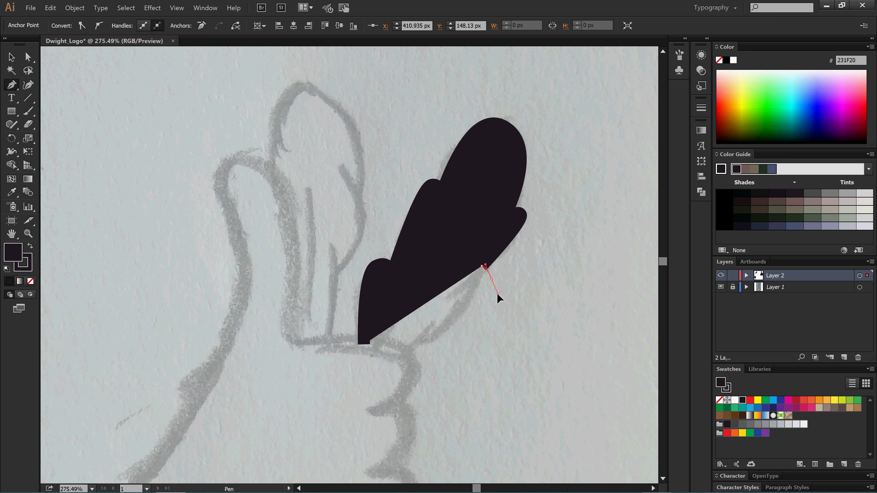
drag(491, 291, 491, 291)
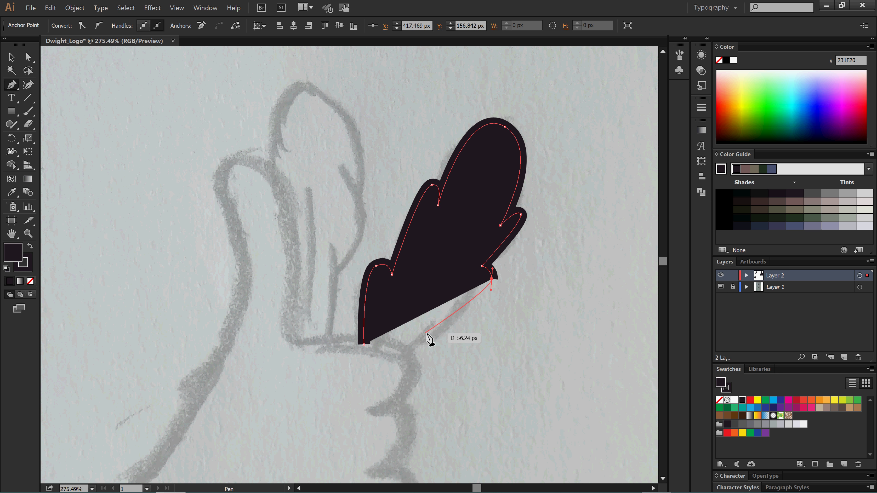
click(406, 352)
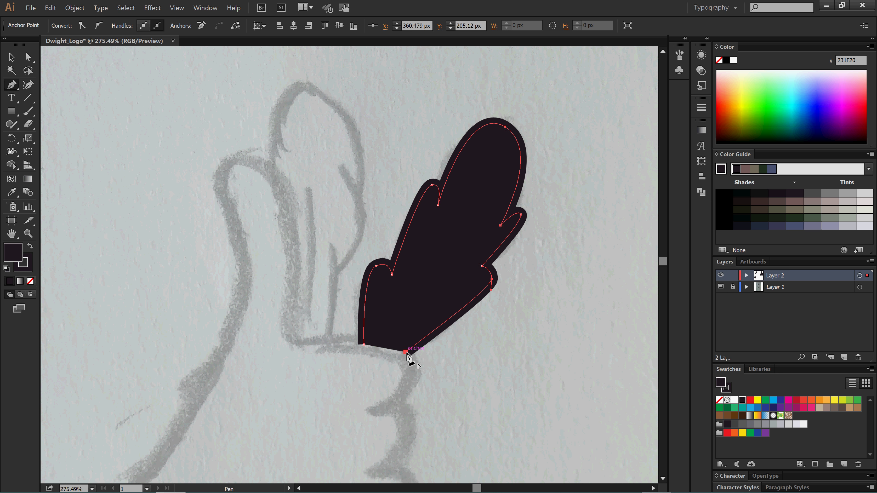
click(364, 344)
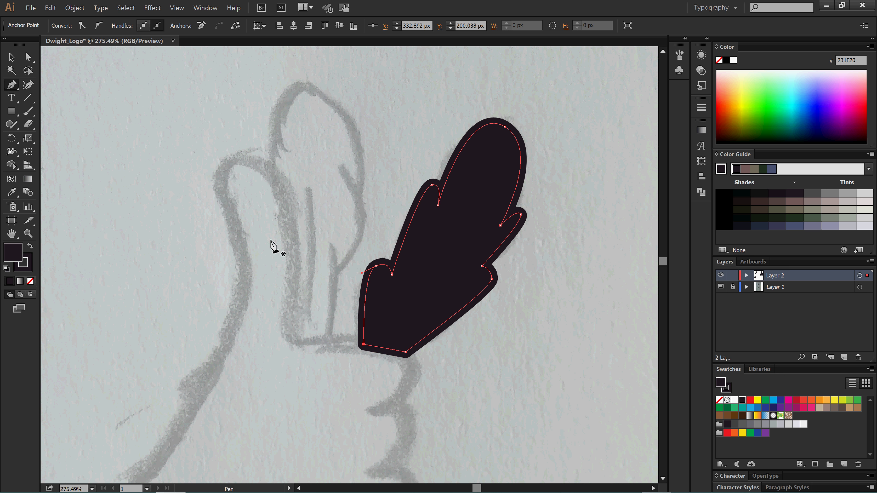
Step: Remove the leaf's fill to leave only its outline, and deselect it
click(11, 56)
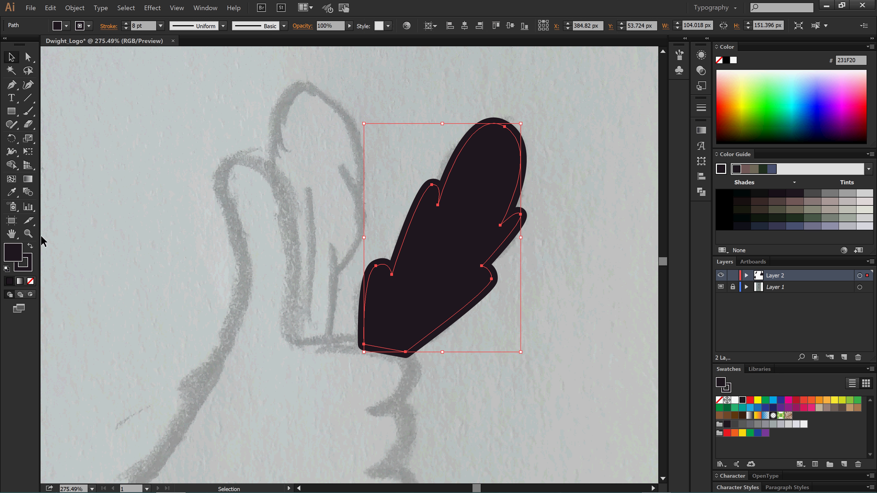
click(30, 281)
click(262, 356)
scroll(285, 349, down, 5)
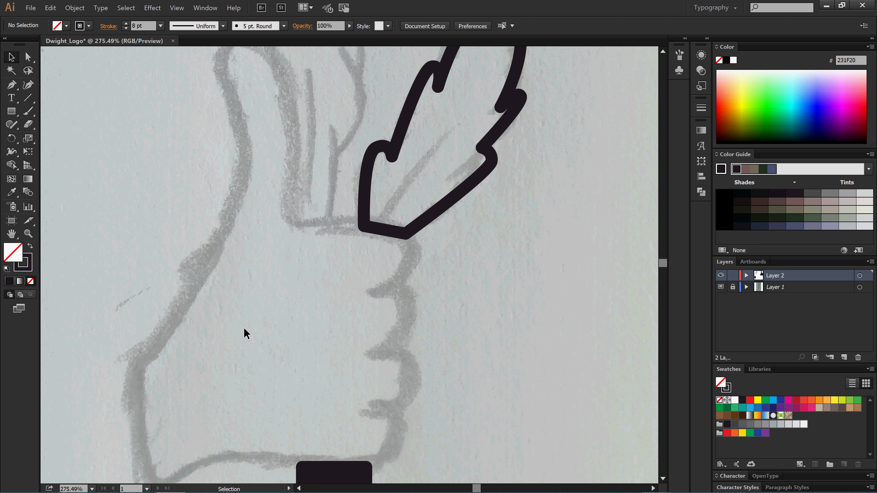
scroll(493, 344, up, 3)
scroll(387, 311, up, 2)
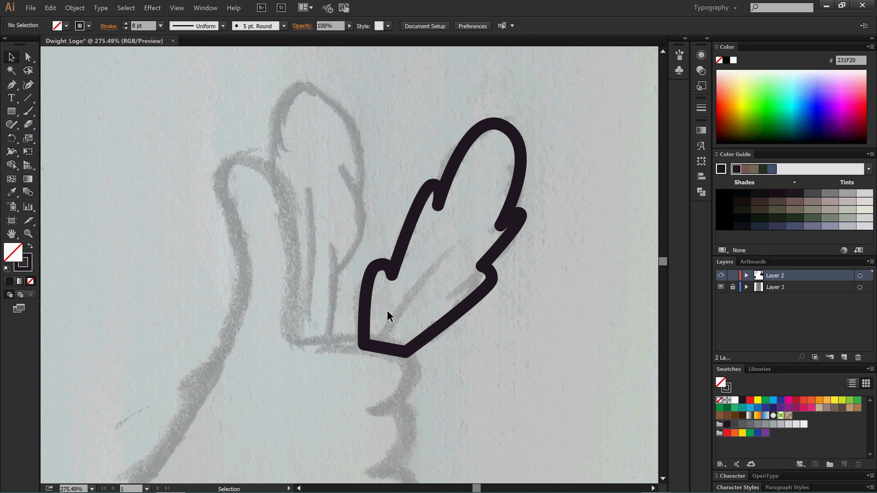
Step: Draw a slightly curved central vein with the Pen tool from the leaf's base to about its middle, and deselect it
click(11, 85)
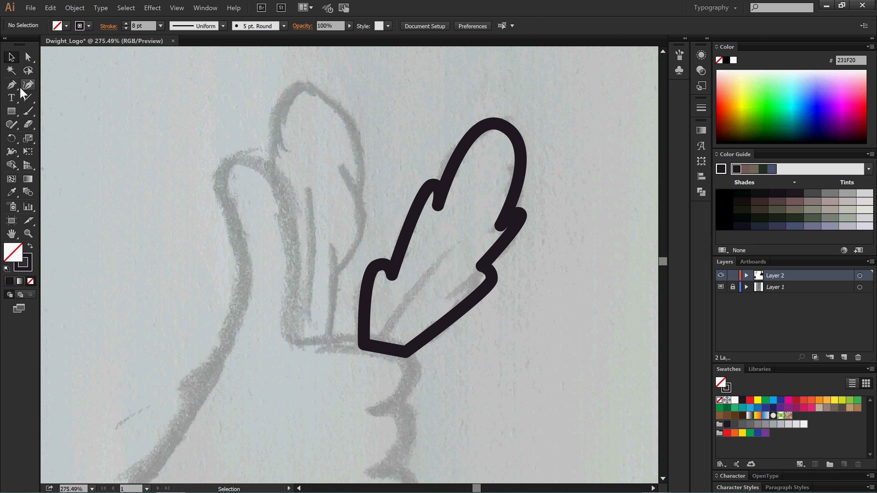
click(381, 347)
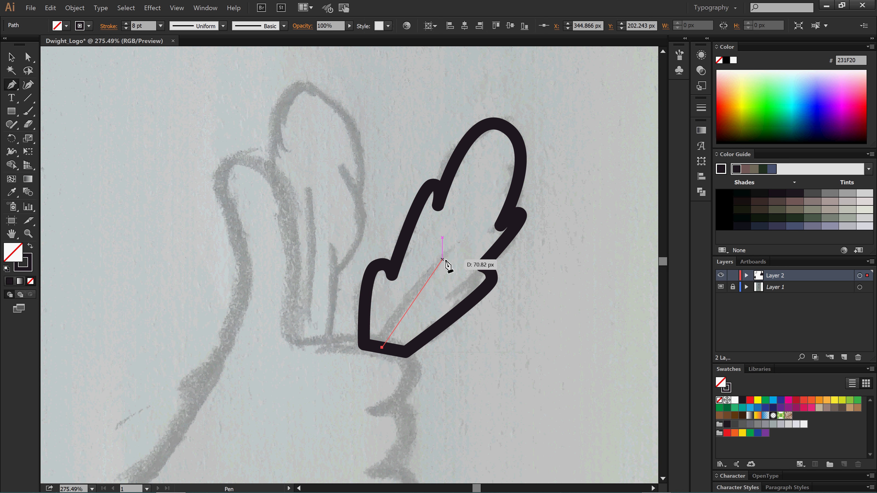
drag(452, 247, 482, 215)
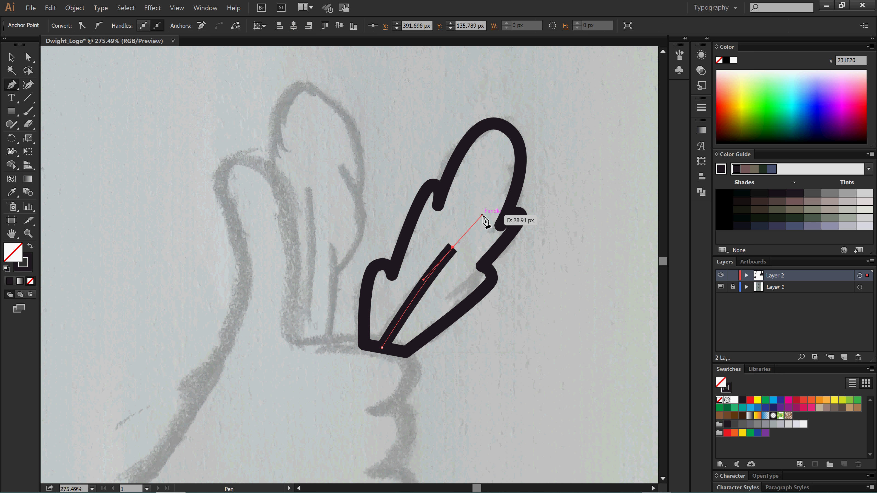
click(10, 58)
click(475, 366)
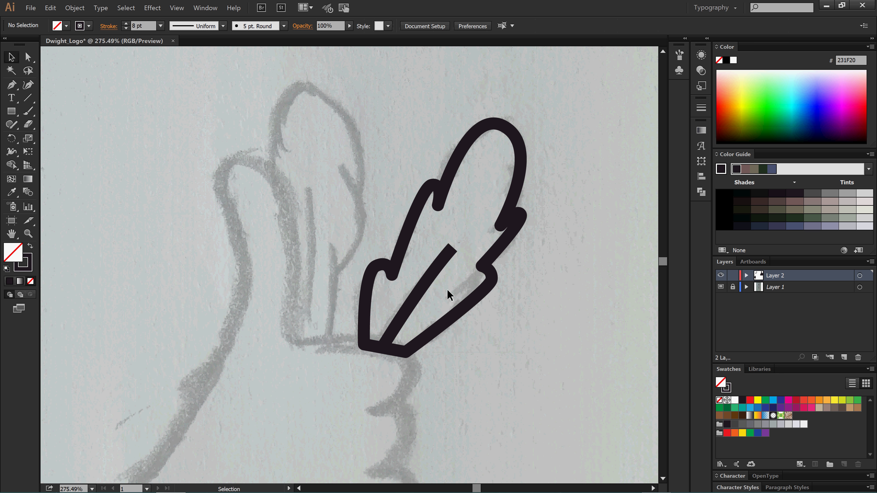
Step: Try a width profile that is thick in the middle and pointed at both ends on the right-hand leaf's central vein
click(441, 268)
click(223, 26)
click(202, 63)
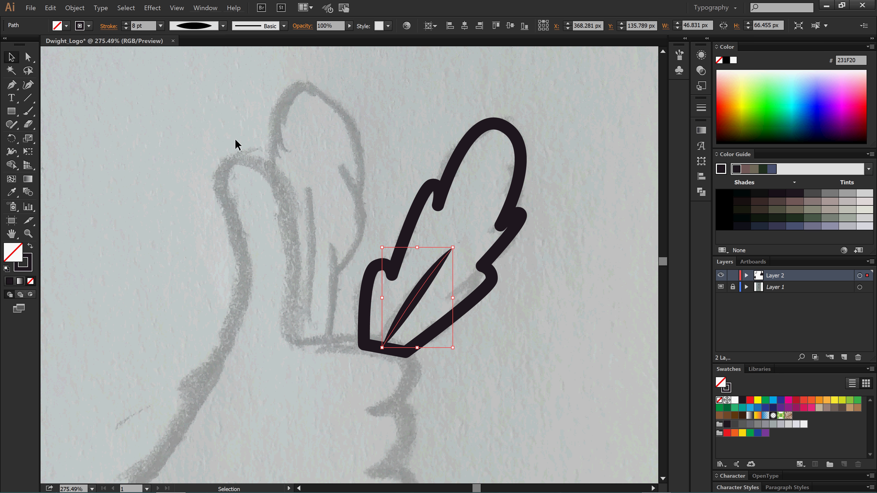
click(241, 188)
key(ctrl+z)
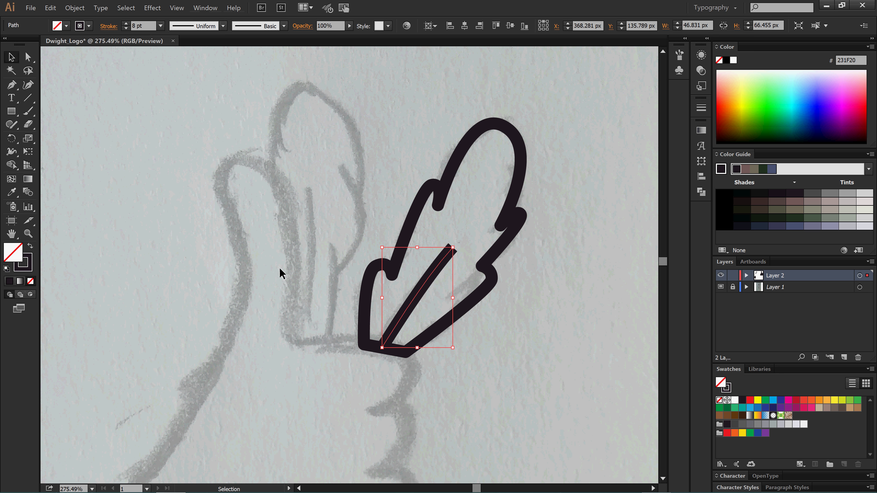
Step: Apply the triangular tapered width profile to the right-hand leaf's vein so it narrows toward the tip, and deselect it
click(224, 26)
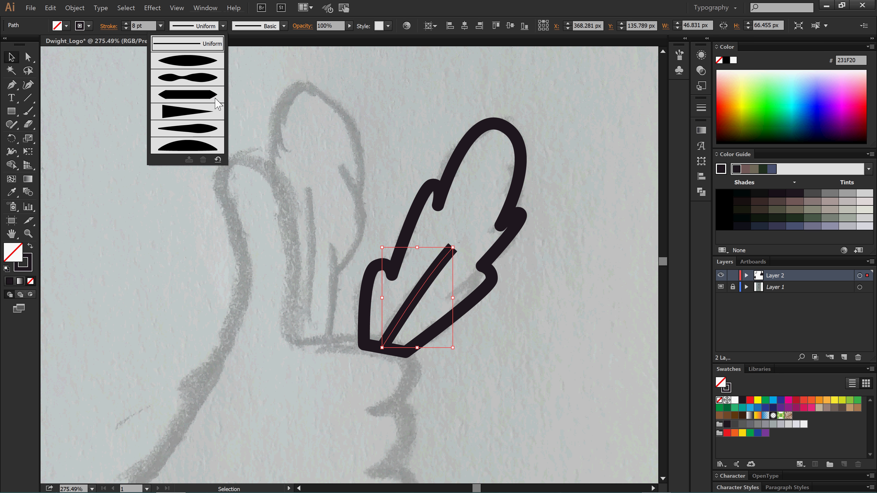
click(196, 114)
click(302, 247)
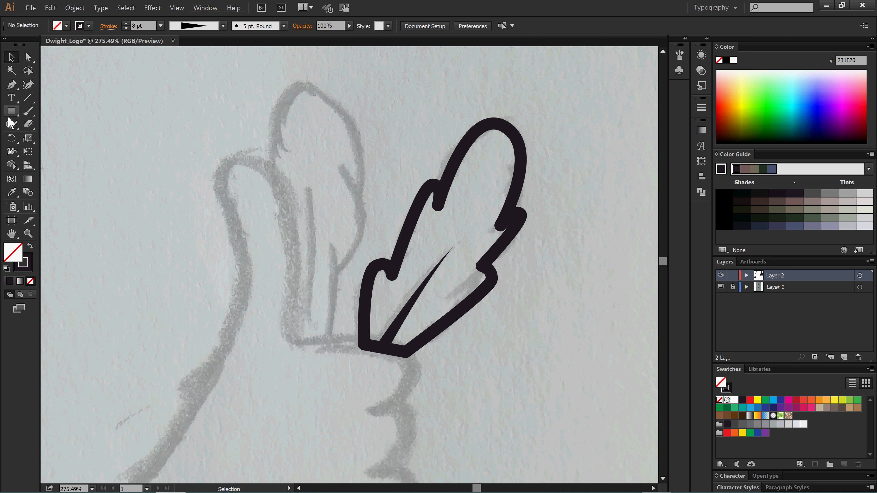
click(14, 90)
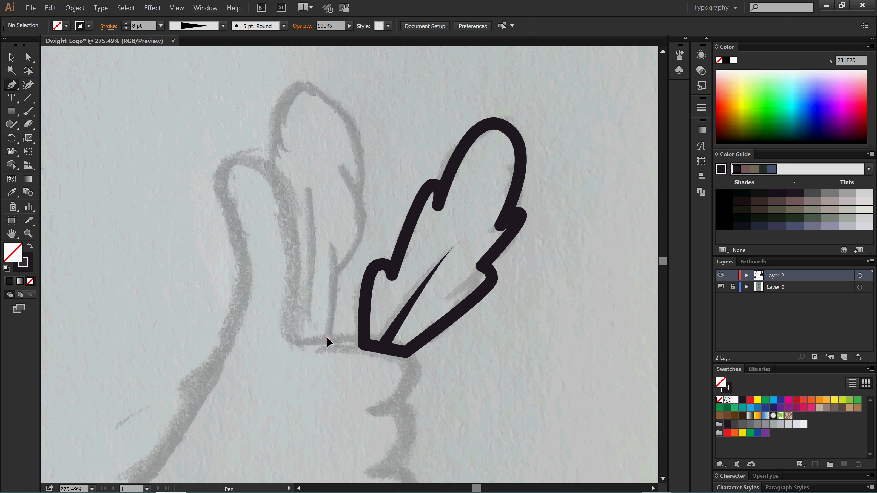
drag(335, 267, 336, 145)
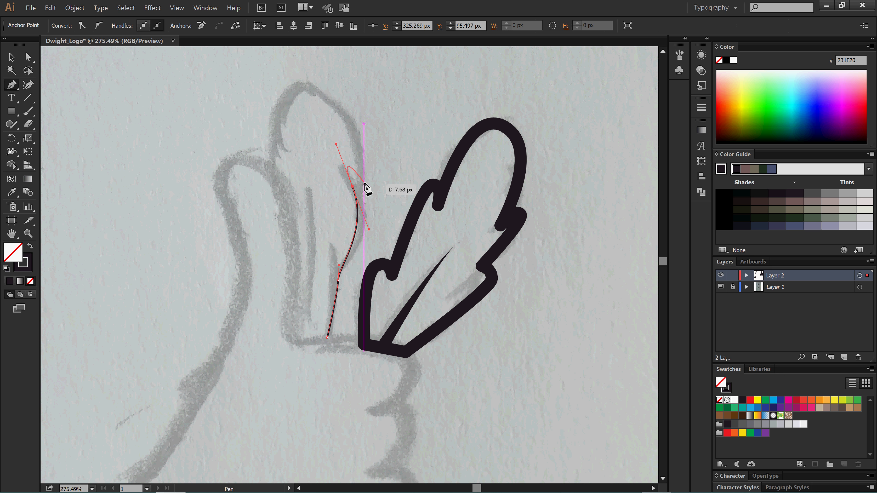
drag(355, 190, 350, 168)
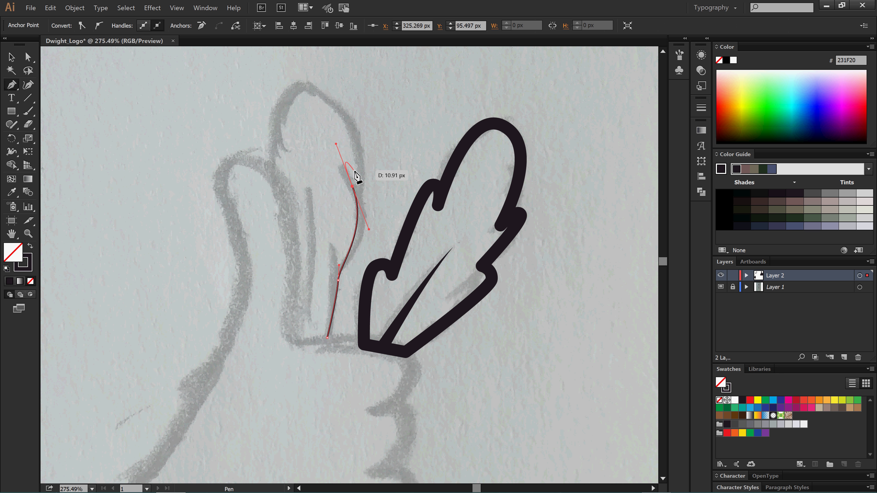
click(12, 61)
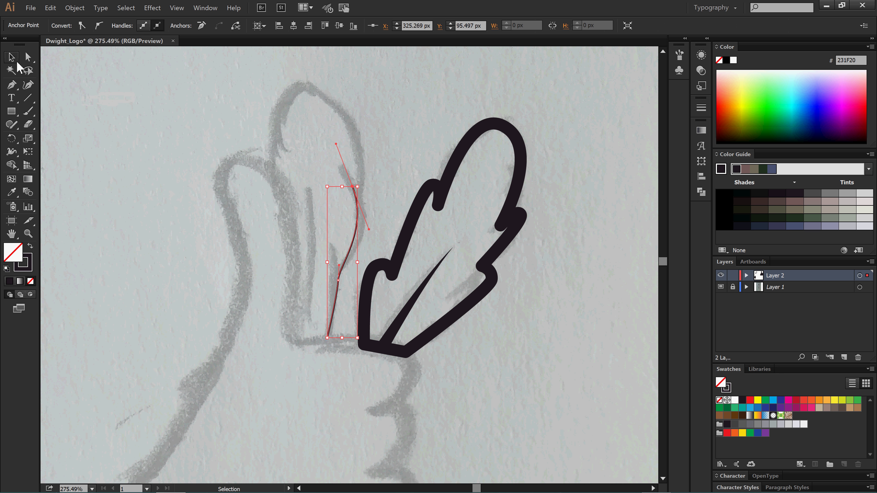
key(ctrl+z)
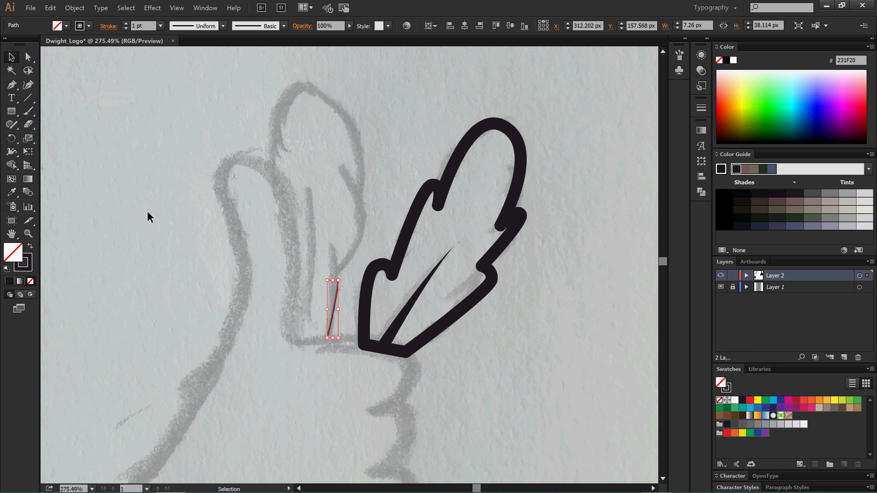
click(147, 211)
Step: Trace the right edge of the left-hand leaf with the Pen tool from its base, around the lower lobe, to its rounded tip
click(11, 84)
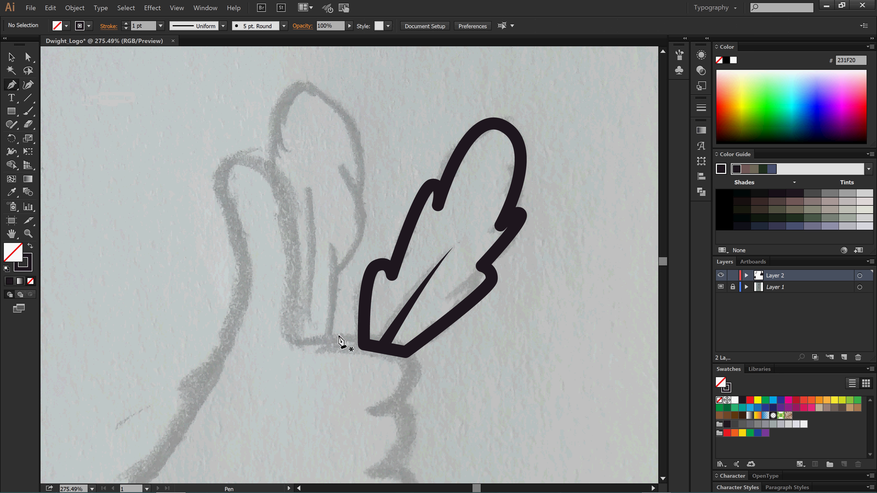
click(328, 336)
drag(336, 270, 335, 254)
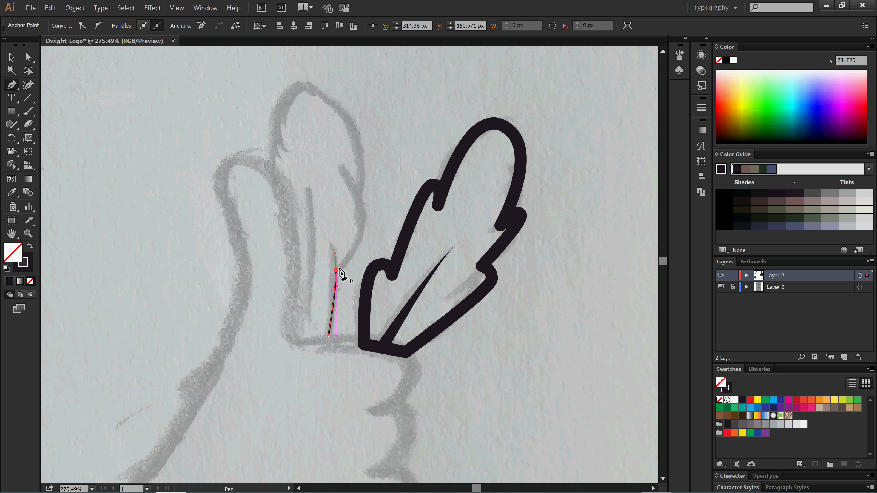
click(336, 270)
drag(364, 202, 359, 155)
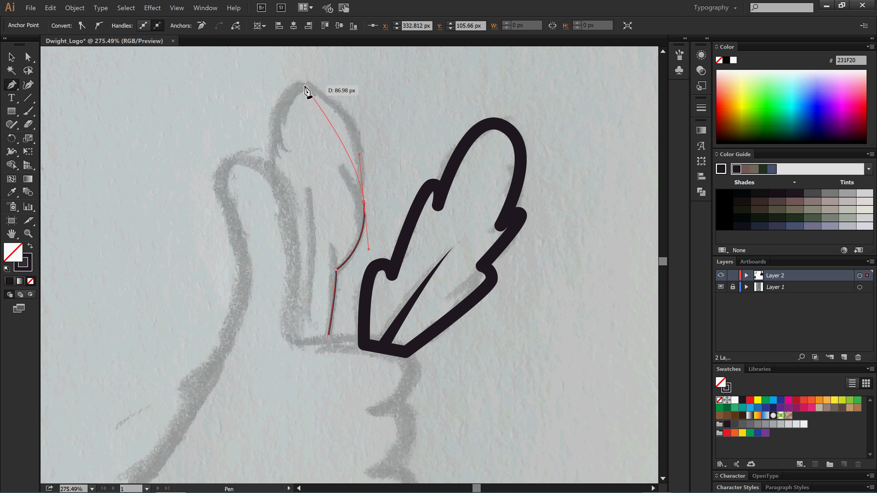
drag(303, 85, 249, 72)
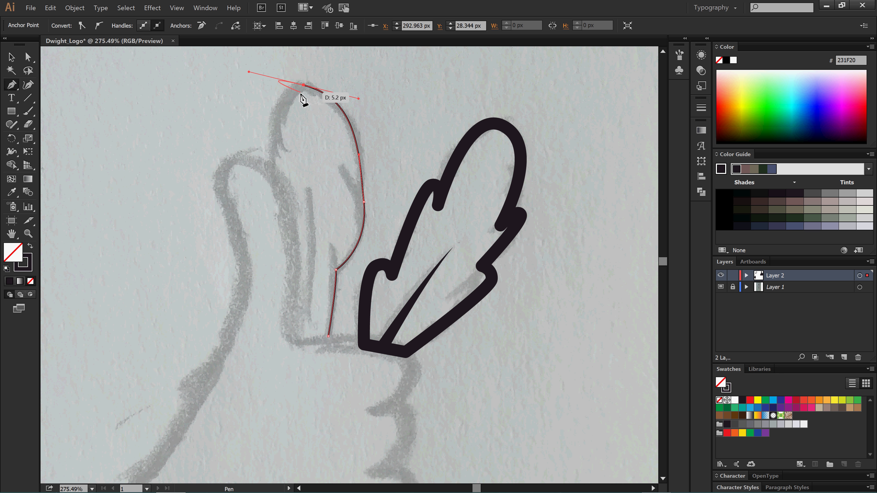
Step: Shorten the tip anchor's outgoing handle, trace the left-hand leaf's left edge down to the base, close the path and deselect it
key(alt)
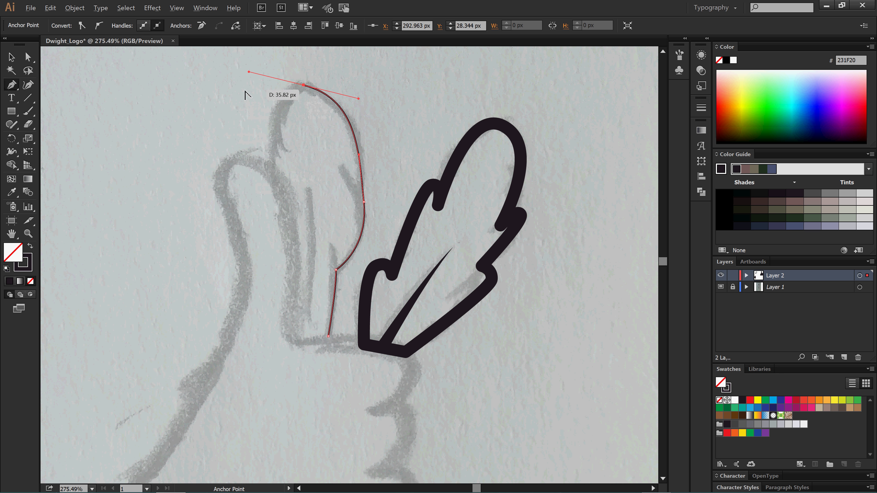
drag(249, 72, 284, 79)
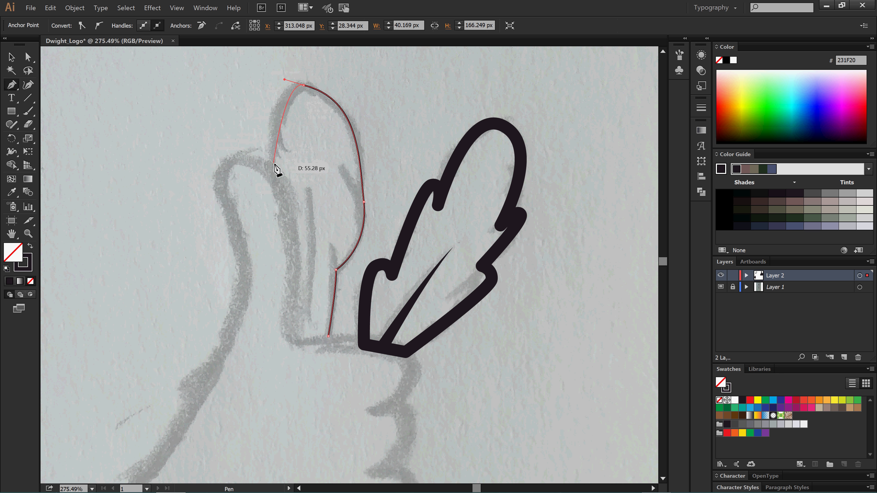
drag(273, 169, 280, 200)
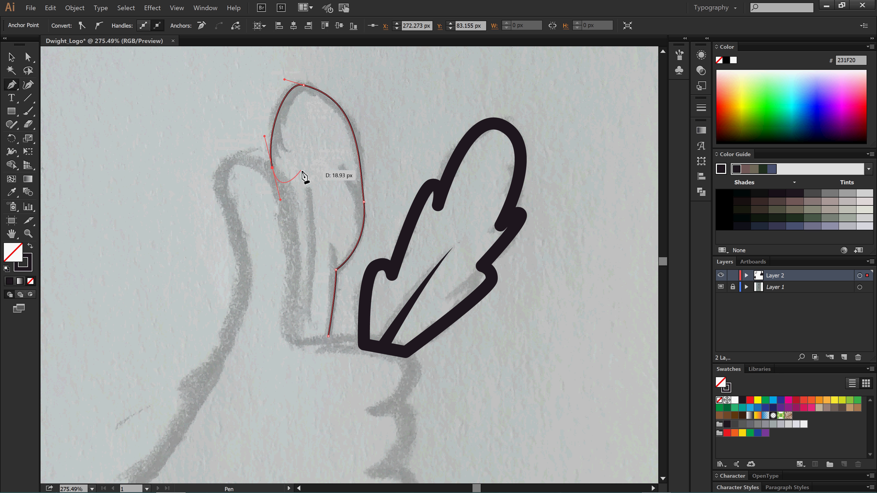
click(303, 336)
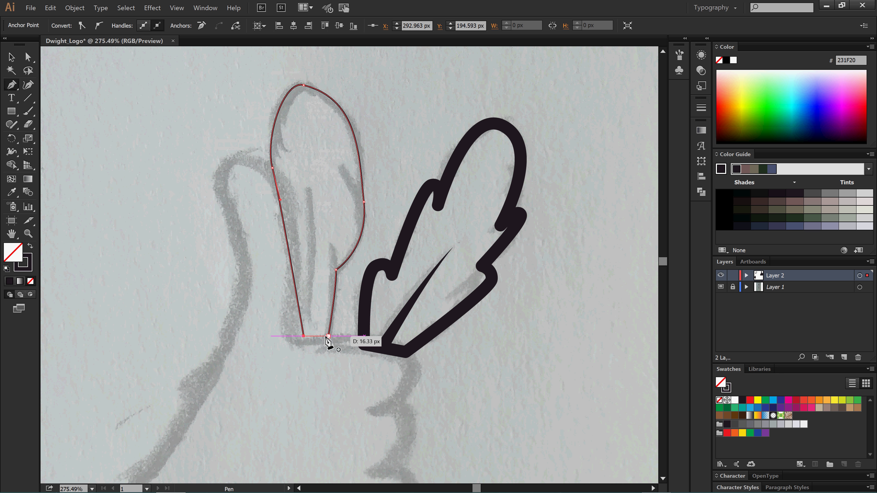
click(328, 336)
click(11, 57)
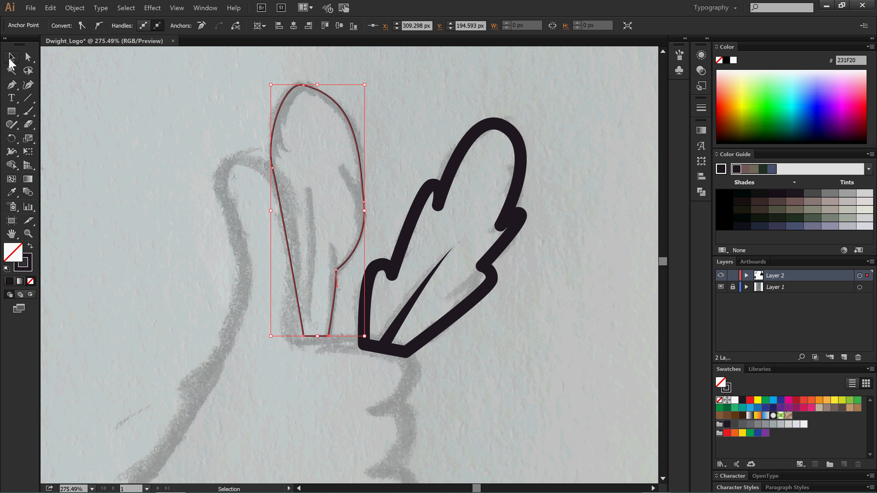
click(213, 197)
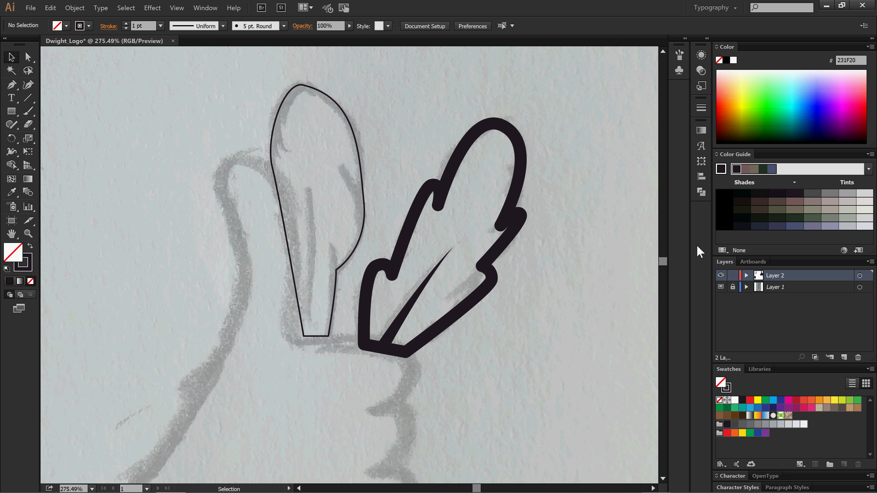
Step: Draw a straight central vein with the Pen tool from the left-hand leaf's base to just above its middle
click(13, 88)
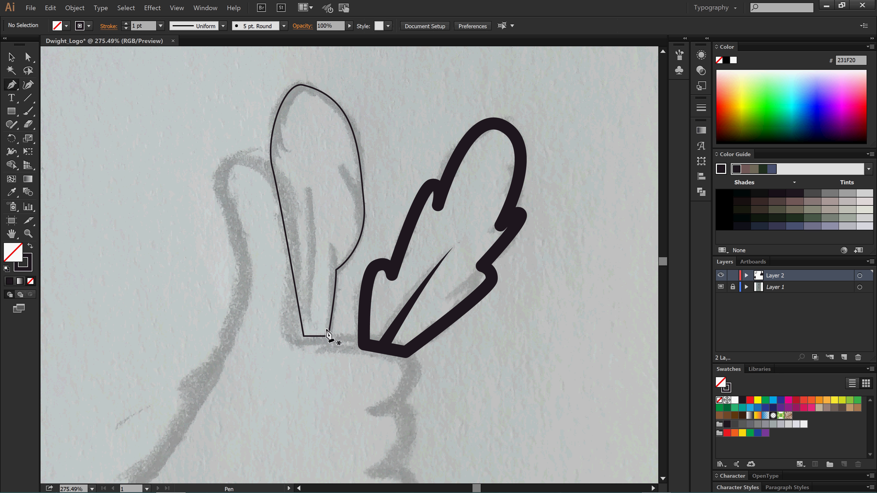
click(314, 336)
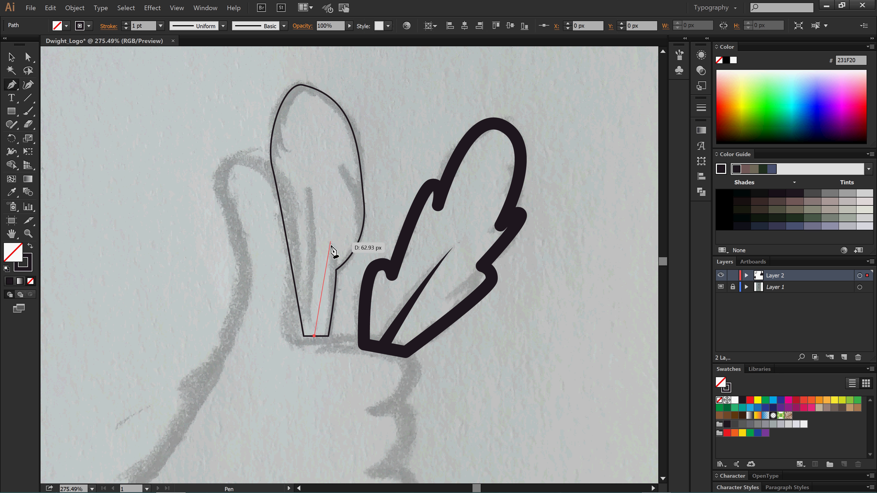
click(312, 190)
key(v)
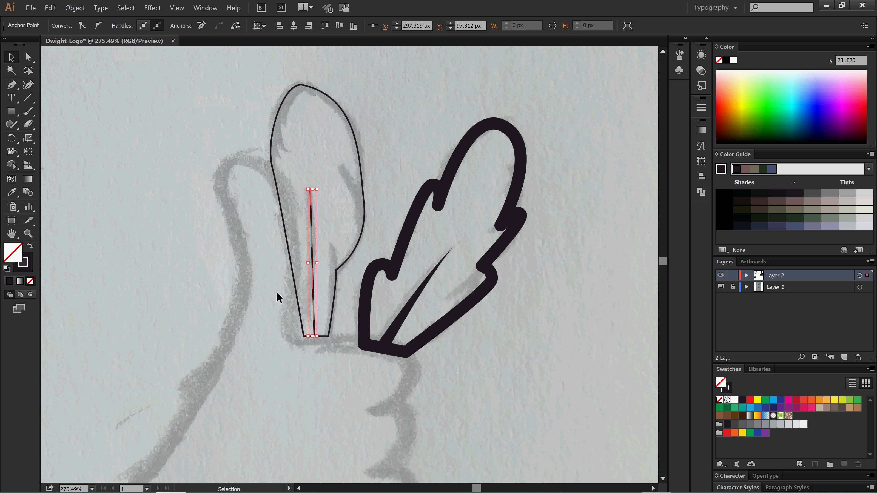
Step: Set the left-hand leaf outline's stroke weight to 8 pt to match the right-hand leaf, and deselect it
click(441, 194)
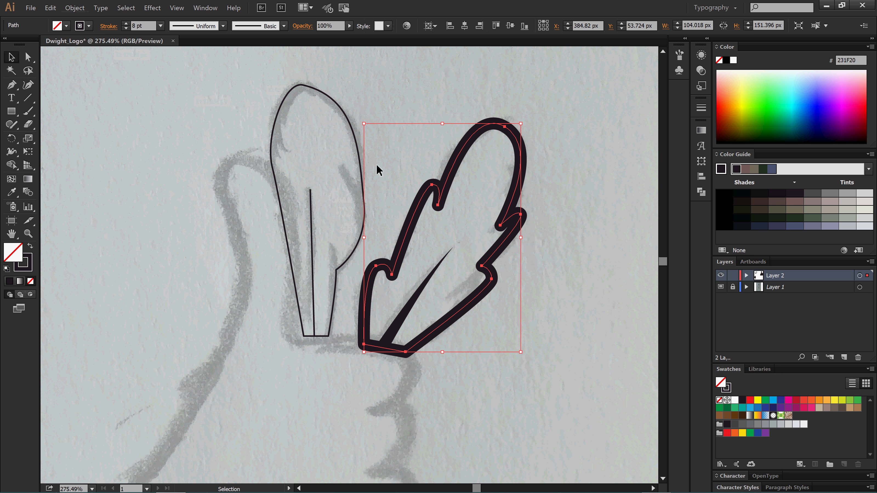
click(367, 76)
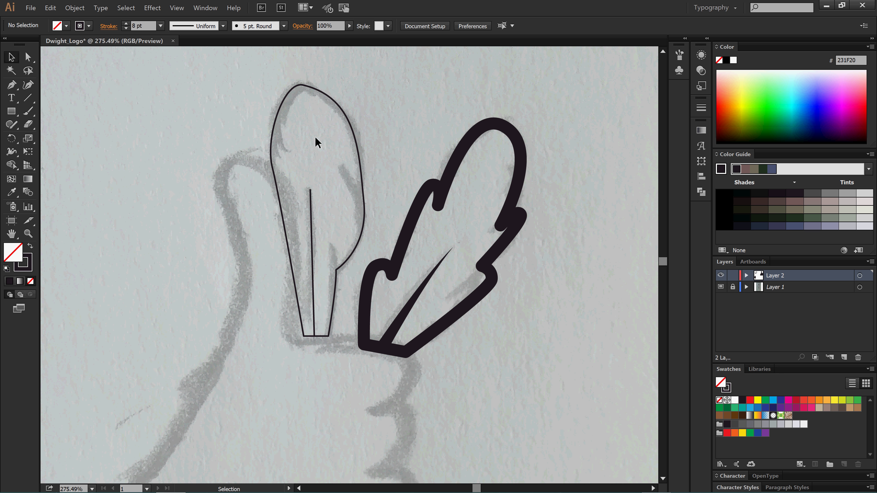
click(449, 176)
click(356, 131)
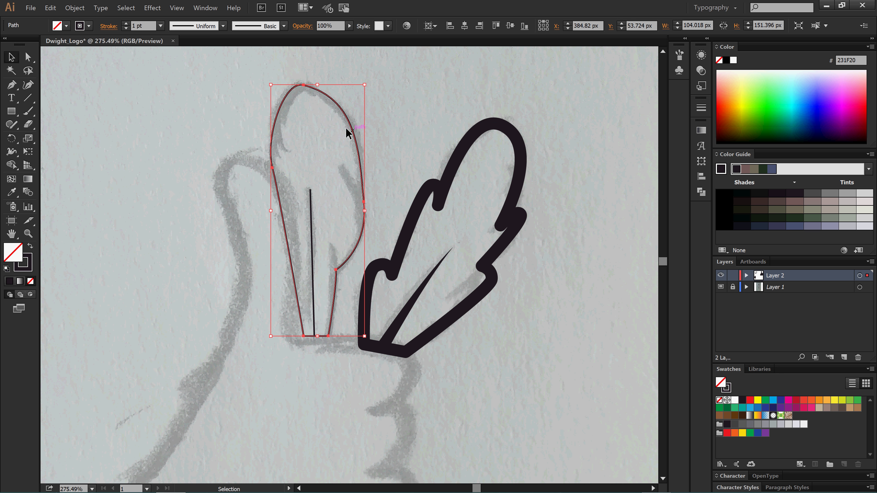
click(129, 24)
click(129, 24)
click(129, 24)
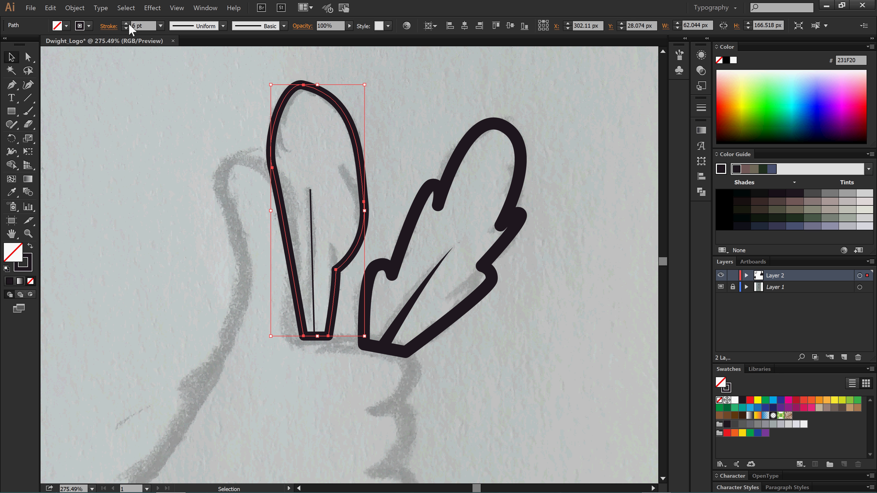
click(128, 23)
click(129, 24)
click(128, 24)
click(151, 201)
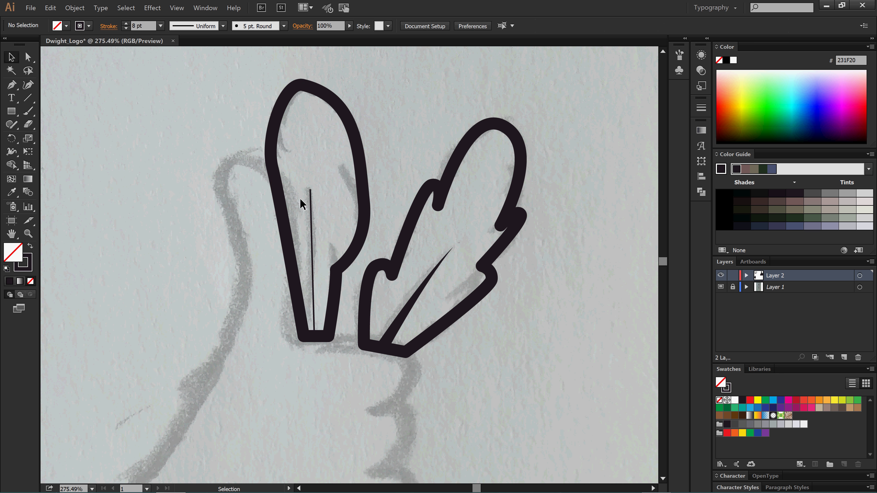
Step: Set the left-hand leaf's central vein to an 8 pt stroke with the triangular tapered width profile, and deselect it
click(309, 221)
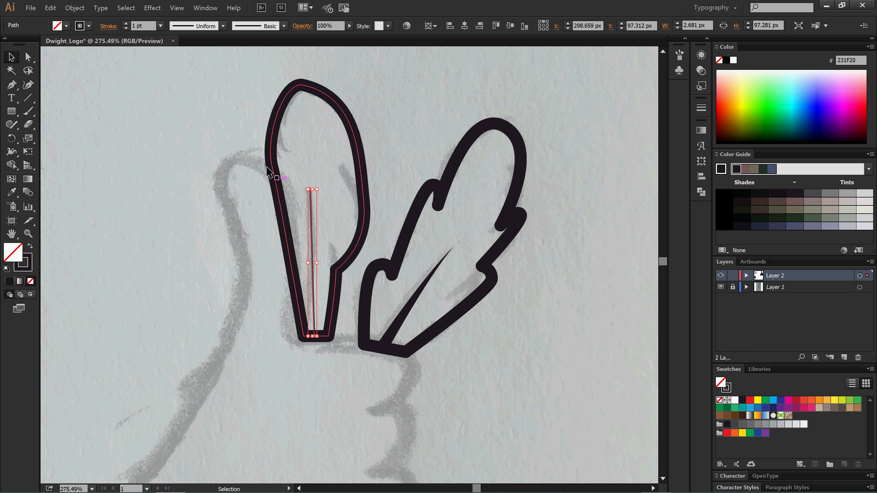
click(126, 24)
click(126, 24)
click(126, 24)
click(126, 24)
click(126, 23)
click(126, 23)
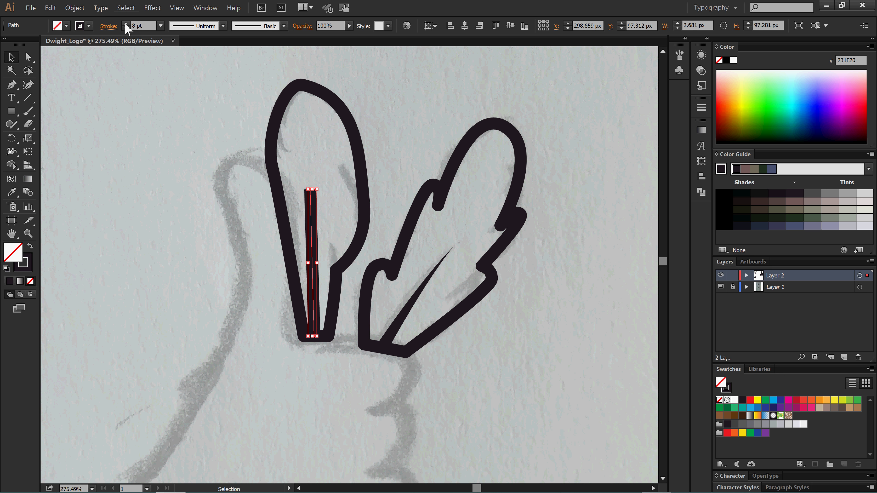
click(223, 26)
click(207, 149)
click(207, 150)
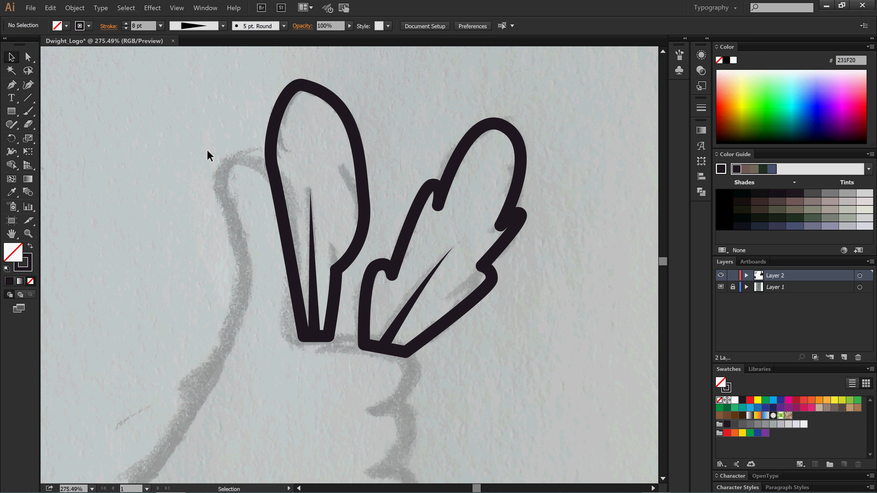
Step: Move the black hand silhouette from beside the artboard back over the sketched fist between the radish and leaves, and deselect it
key(ctrl+1)
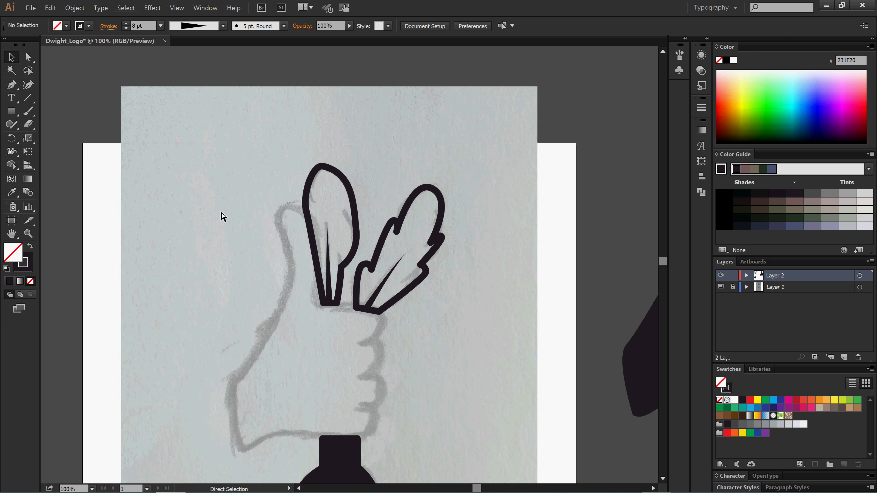
key(ctrl+minus)
drag(482, 309, 307, 326)
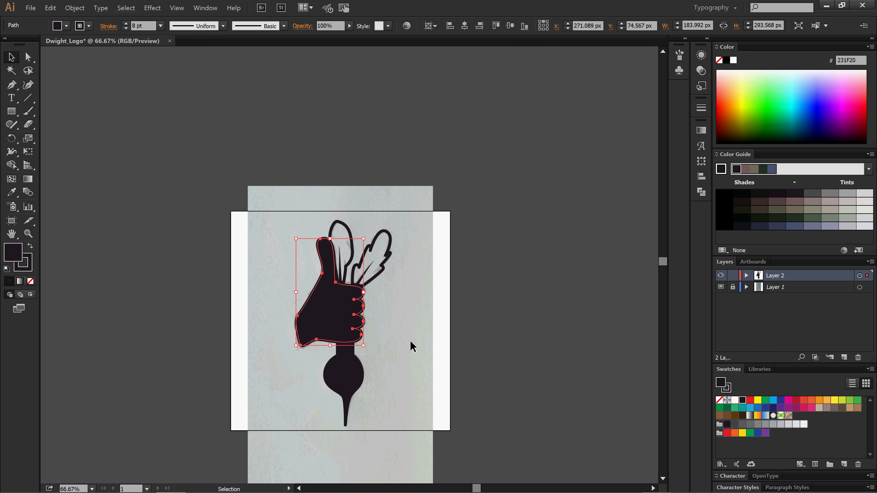
click(413, 331)
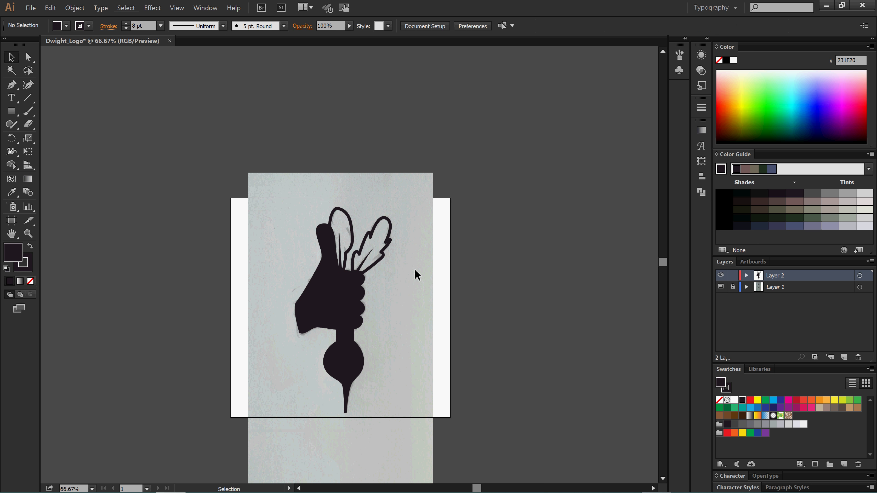
key(z)
drag(253, 180, 427, 424)
scroll(391, 257, down, 1)
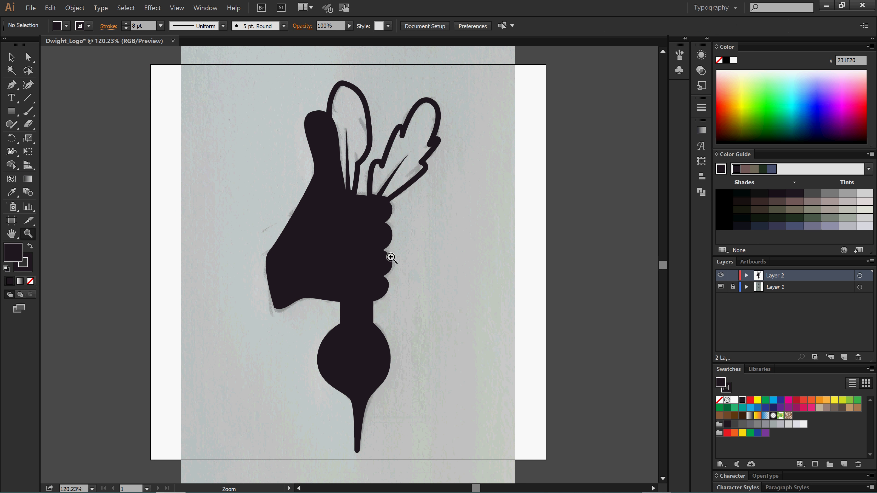
drag(260, 72, 490, 460)
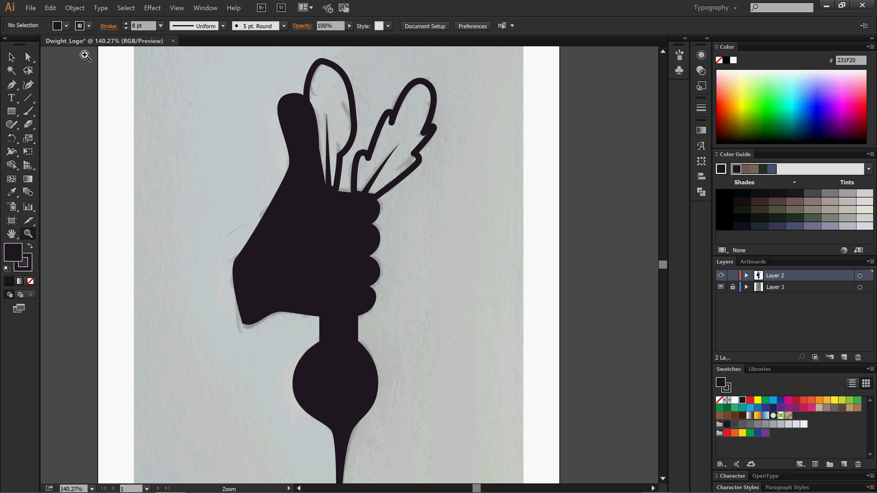
Step: Move the smooth left-hand leaf outline off the sketch to beside the artboard's right edge, and deselect it
click(11, 57)
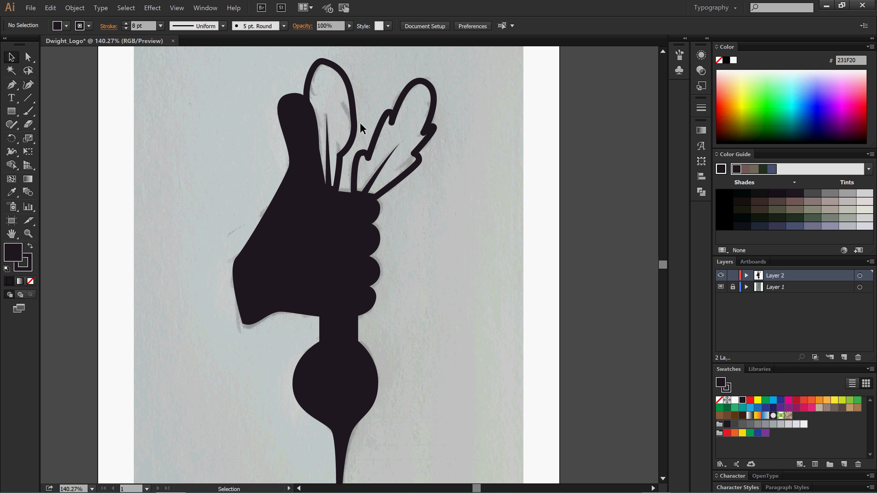
drag(354, 116, 596, 129)
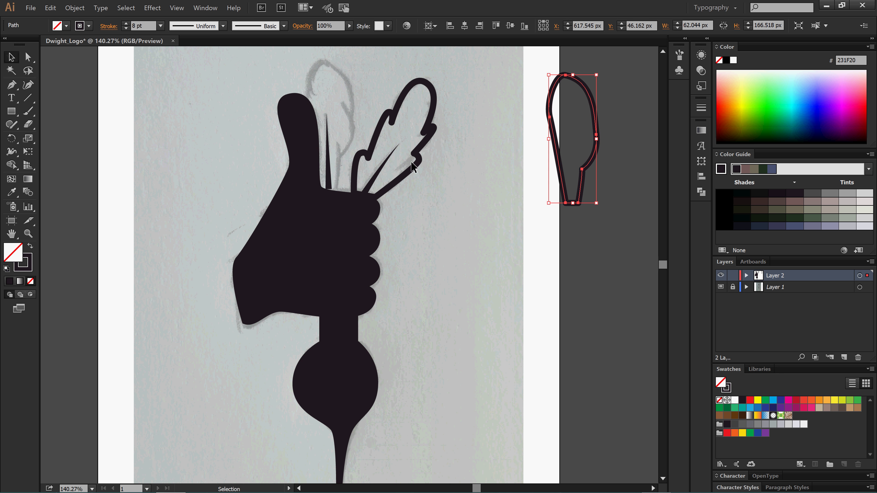
key(ctrl+shift+a)
Step: Duplicate the lobed right-hand leaf outline over the left-hand leaf sketch and reflect the copy across the vertical axis
click(412, 166)
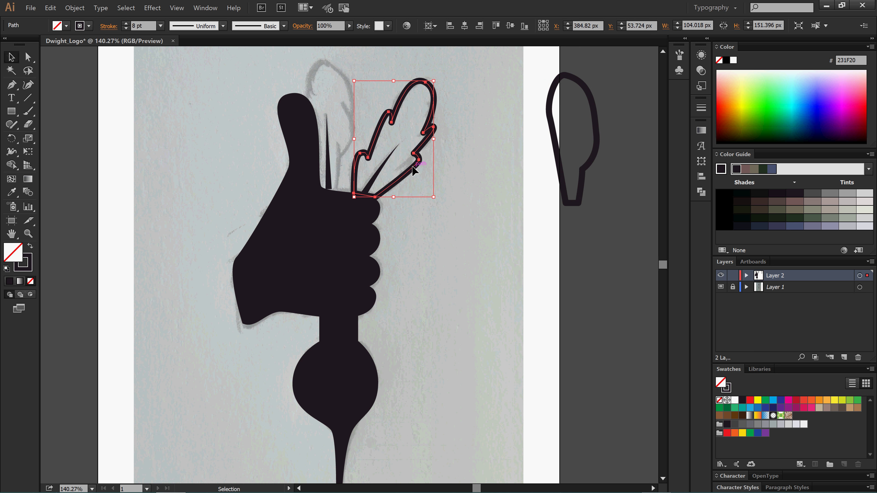
drag(417, 172, 340, 154)
right_click(189, 98)
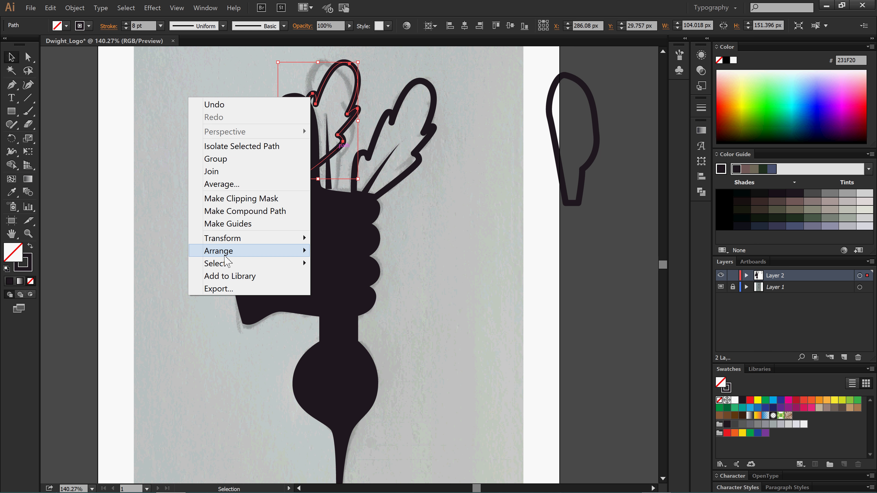
mouse_move(219, 241)
click(43, 279)
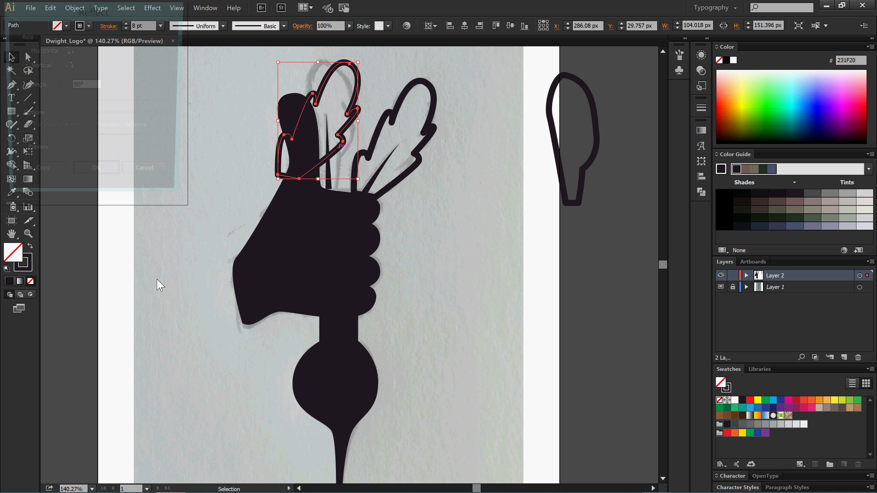
click(16, 153)
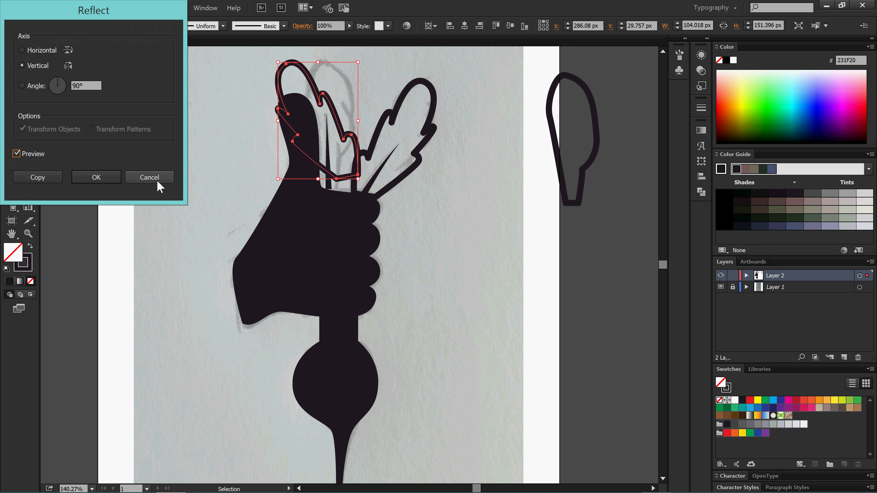
click(97, 177)
Step: Rotate the mirrored leaf copy clockwise and position it around the left-hand vein with its base at the fist, and deselect it
drag(358, 65, 386, 89)
drag(336, 140, 346, 147)
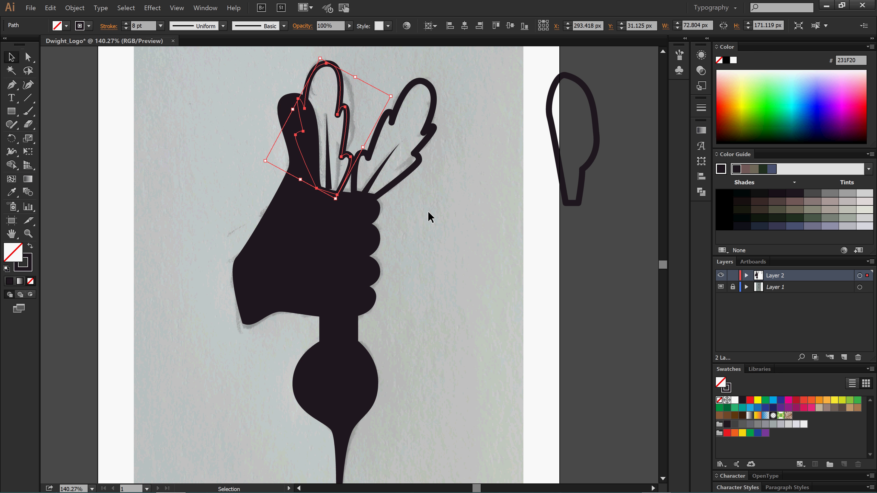
click(516, 190)
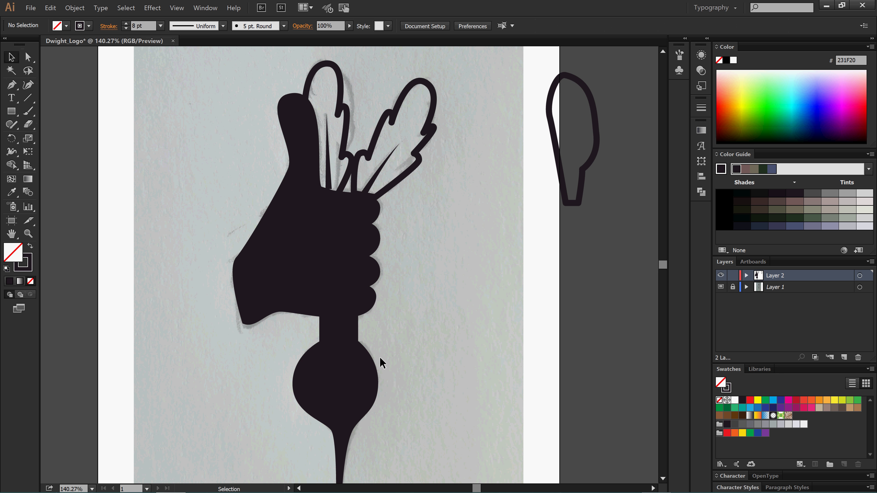
click(328, 171)
click(416, 222)
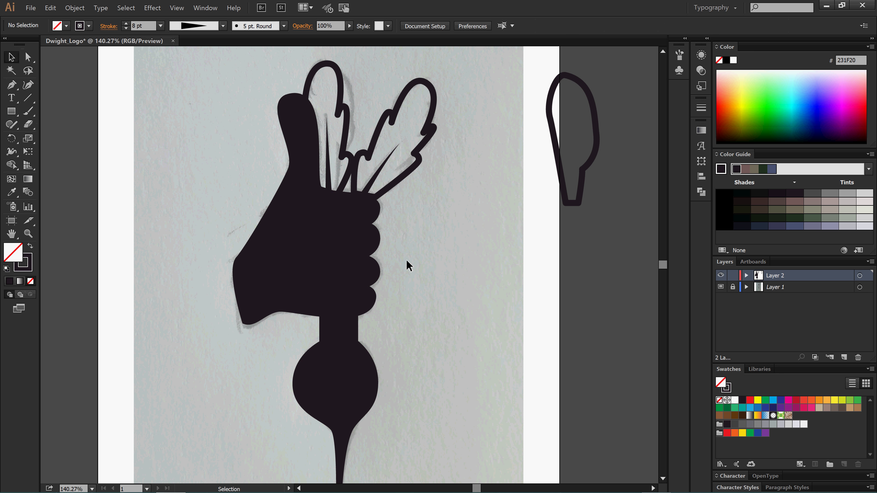
drag(343, 401, 442, 405)
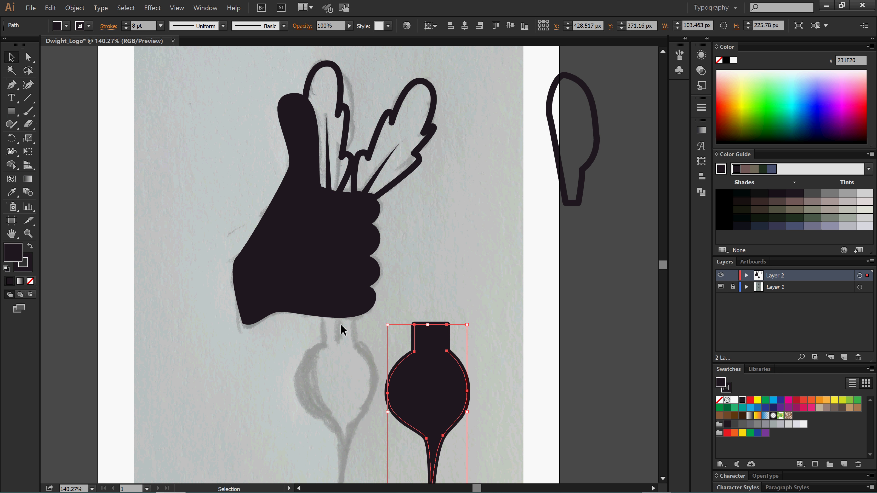
key(ctrl+z)
click(423, 327)
Step: Draw a narrow vertical rectangle about 7 px by 29 px mid-stem on the radish, and stretch it up to the stem's top edge
key(z)
drag(267, 295, 396, 430)
scroll(340, 231, up, 5)
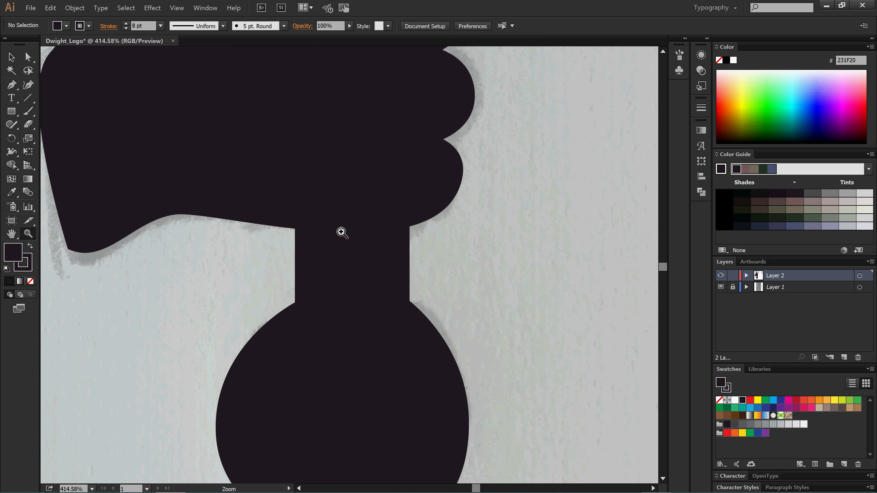
click(11, 85)
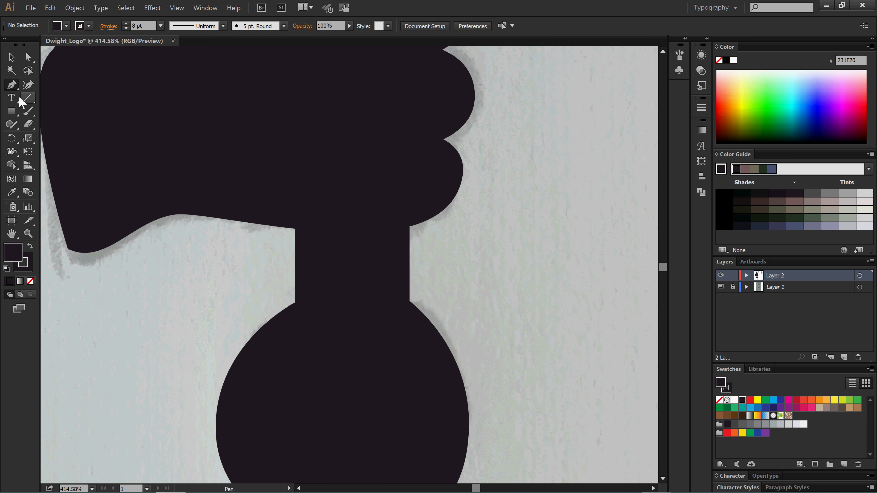
click(10, 111)
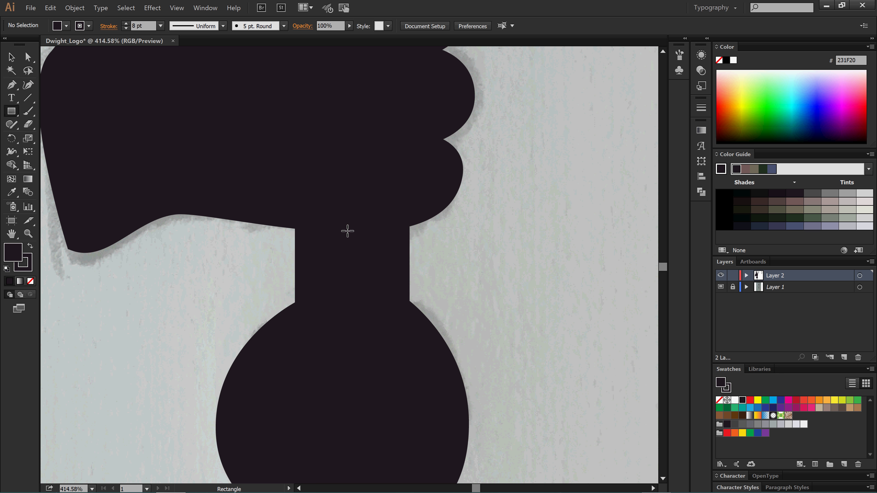
mouse_move(346, 230)
mouse_down()
mouse_move(382, 286)
mouse_move(354, 294)
mouse_move(362, 296)
mouse_up()
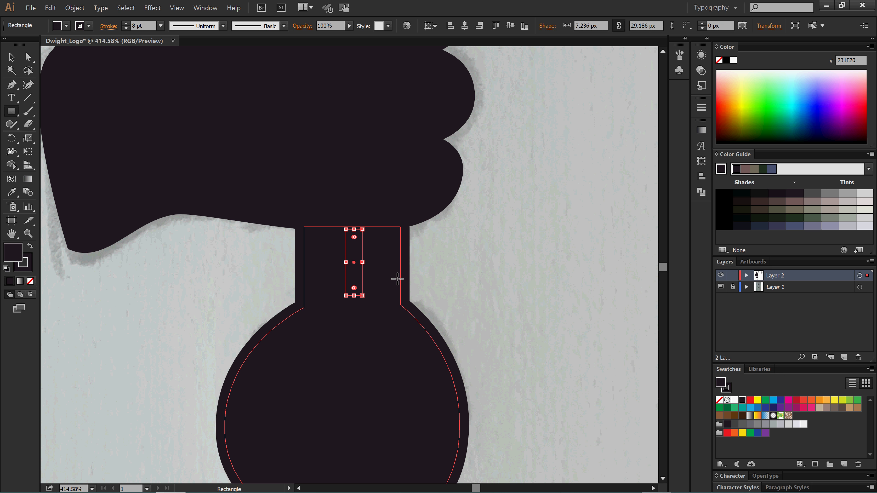
click(10, 57)
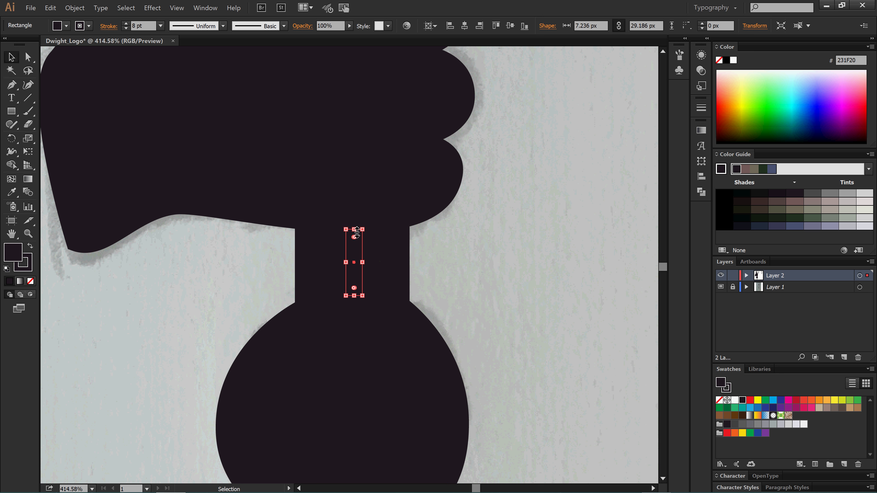
drag(357, 233, 356, 227)
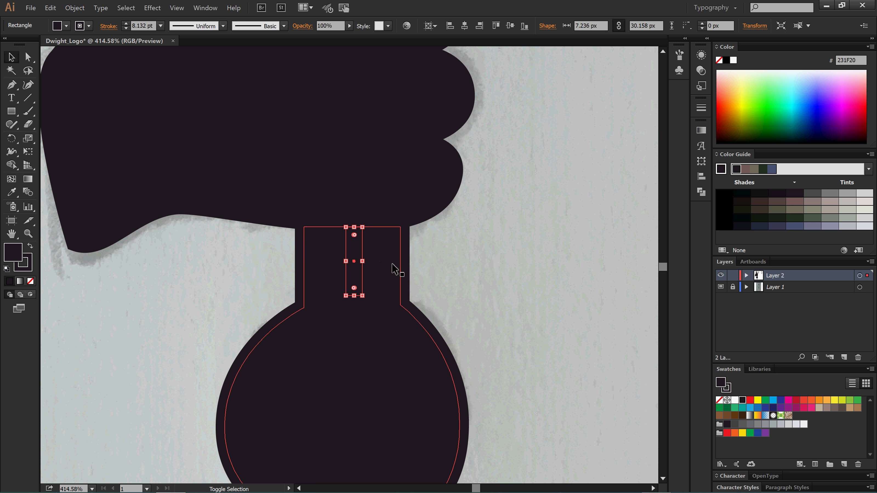
Step: Subtract the narrow rectangle from the radish shape with Pathfinder's Minus Front to cut a slot into the stem
shift+click(406, 266)
click(701, 192)
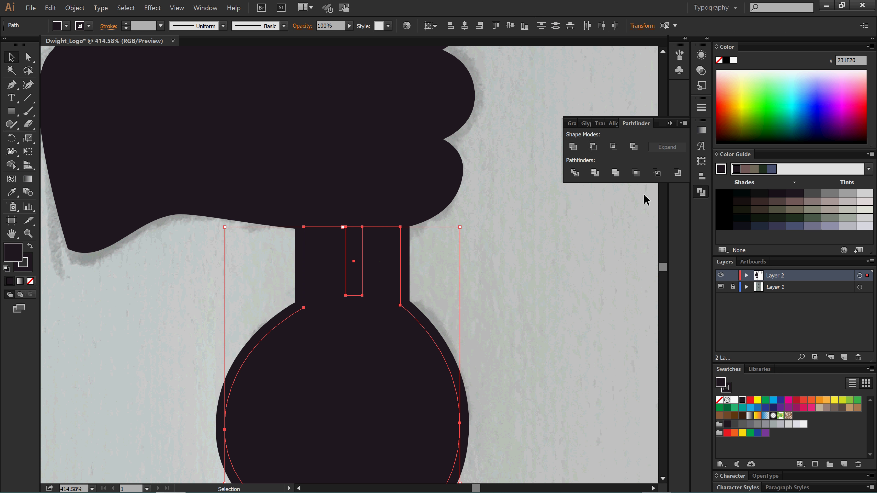
click(589, 151)
click(473, 268)
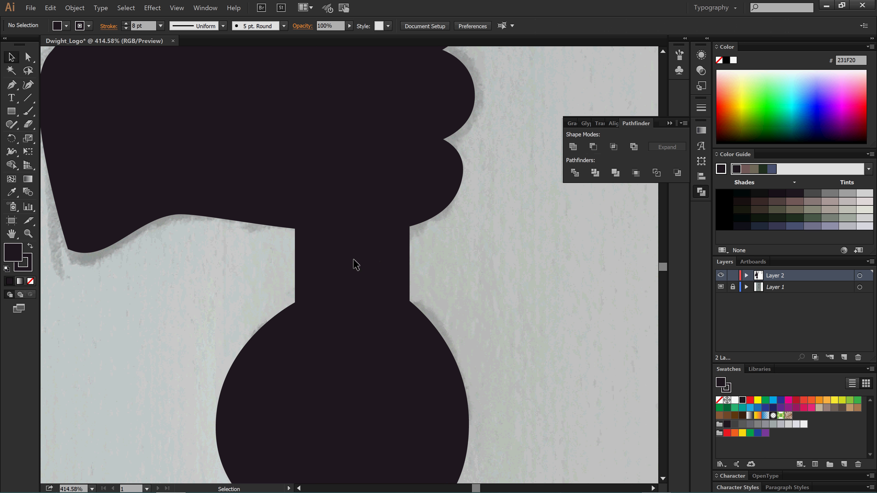
key(ctrl+z)
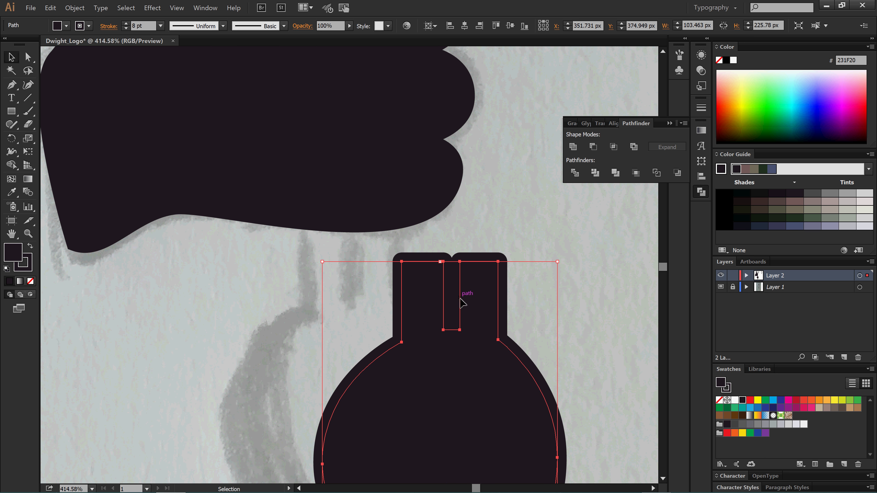
key(ctrl+shift+z)
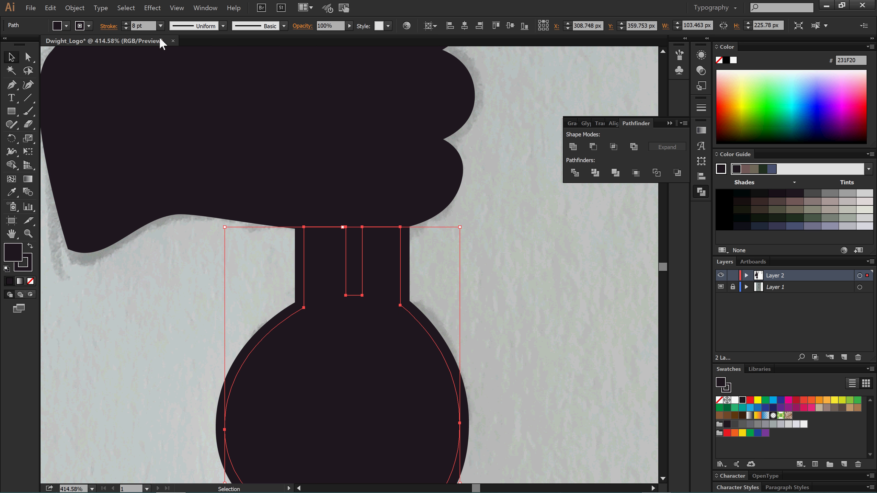
Step: Set the slotted radish shape's stroke weight to 5 pt so the slot opens up, and deselect it
click(126, 27)
click(126, 28)
click(126, 27)
click(126, 28)
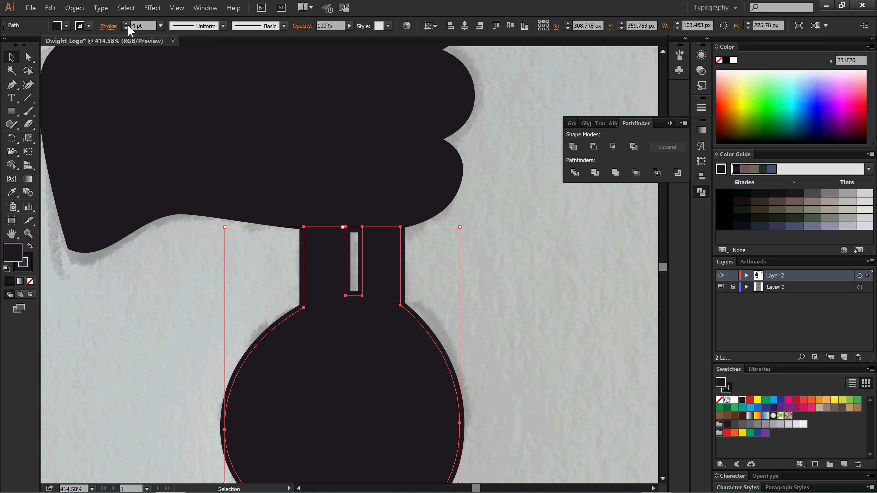
click(126, 24)
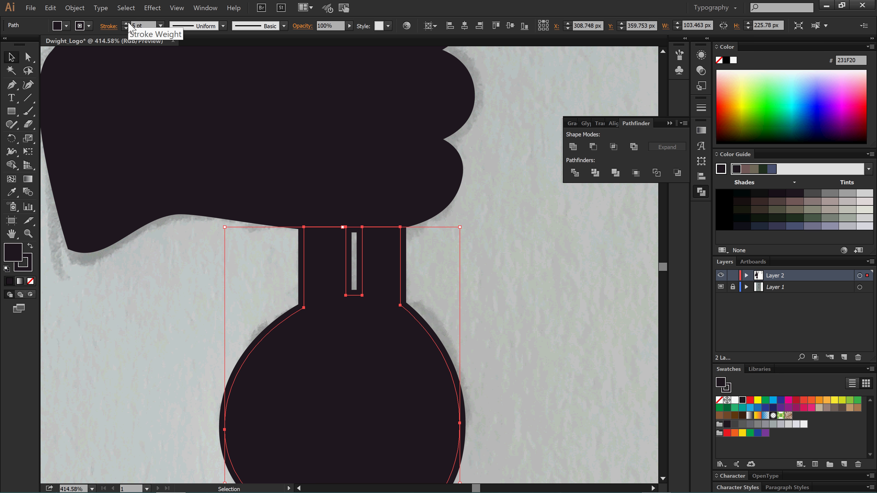
click(109, 343)
scroll(443, 306, down, 3)
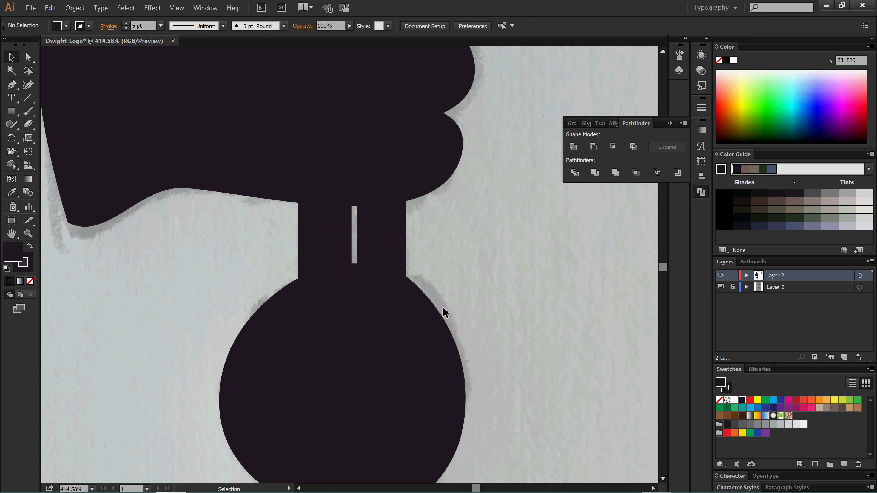
click(669, 124)
Step: Set both lobed leaf outlines above the fist to a 5 pt stroke, and deselect them
key(ctrl+1)
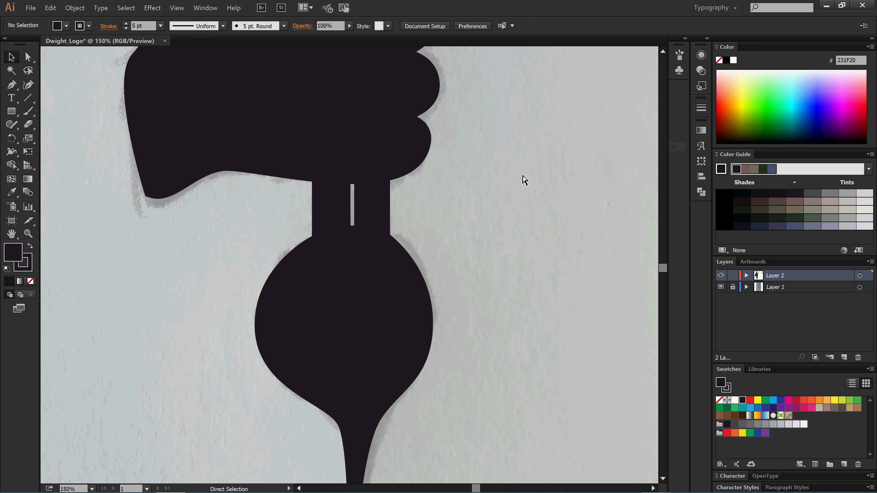
scroll(431, 194, up, 2)
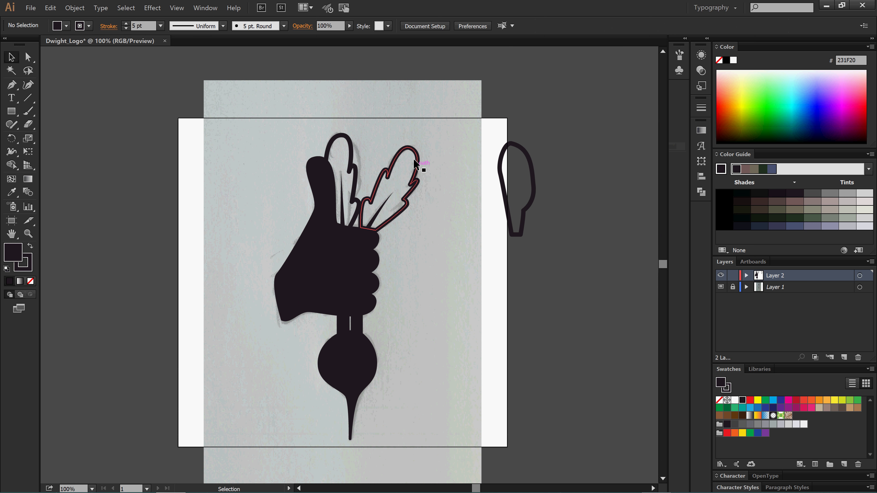
click(416, 154)
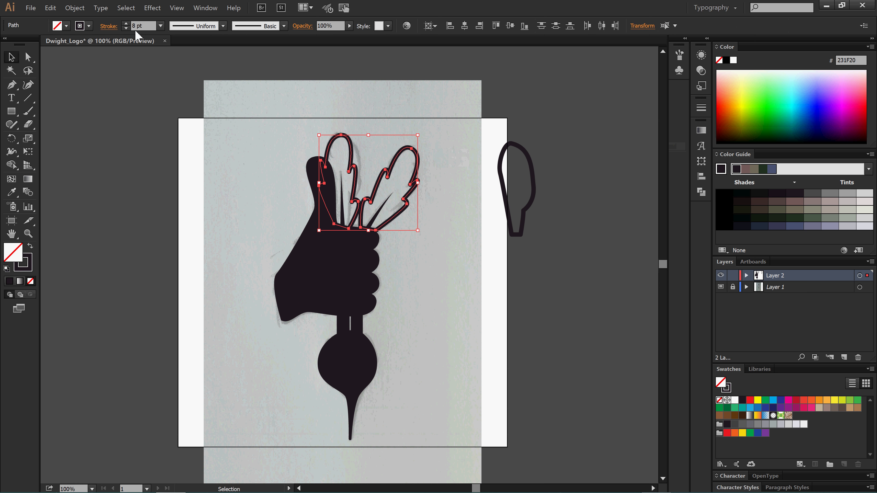
click(126, 29)
click(126, 28)
click(156, 118)
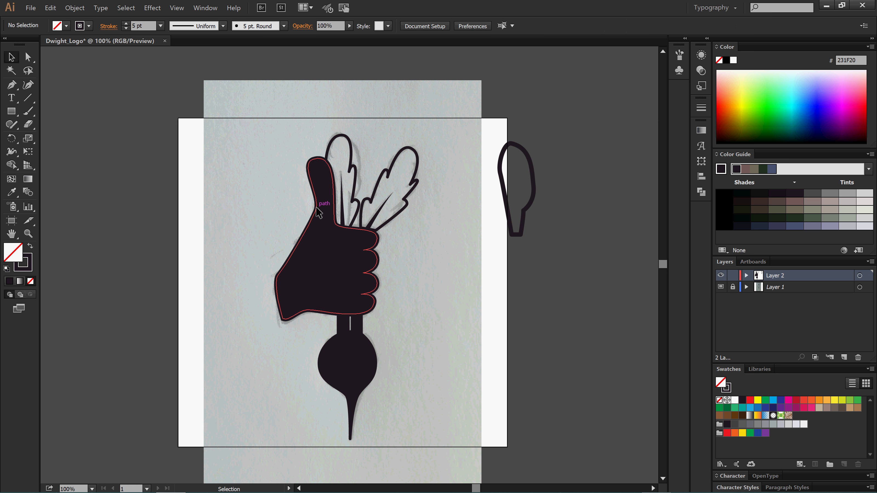
Step: Set the tapered central veins of both leaves to a 5 pt stroke, and deselect them
click(343, 208)
shift+click(382, 213)
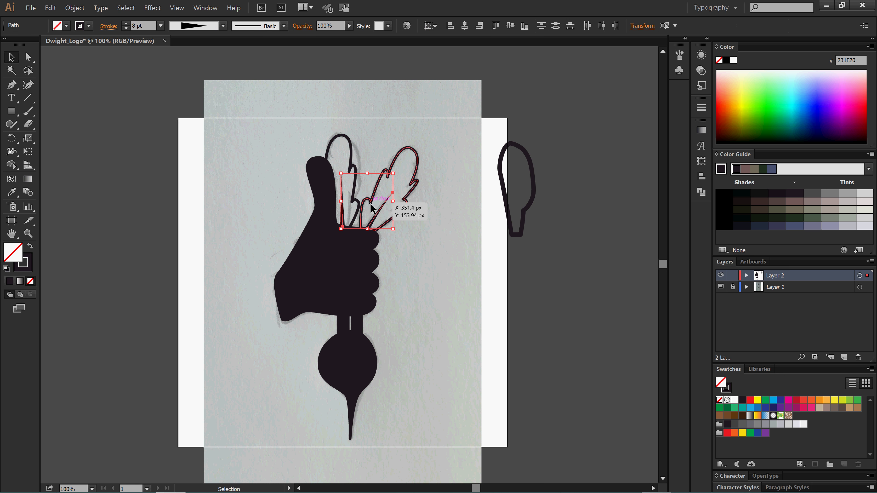
click(126, 29)
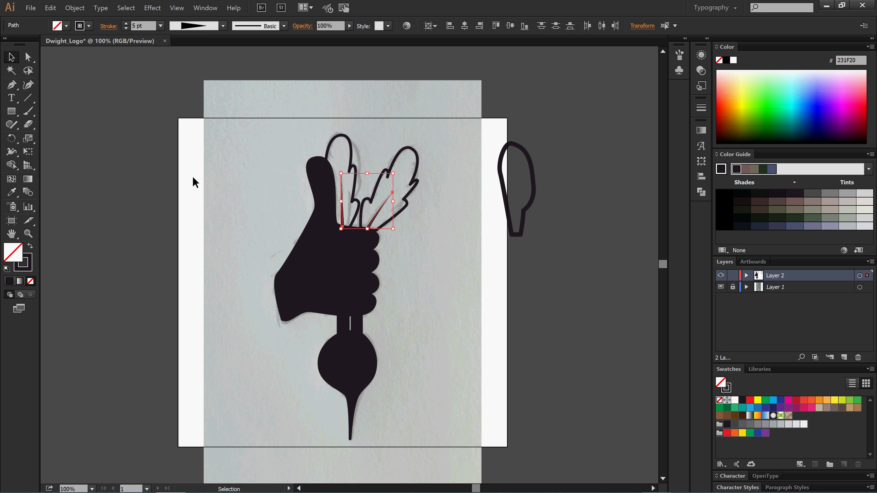
click(198, 200)
Step: Set the black hand silhouette's stroke weight to 5 pt, and deselect it
click(290, 263)
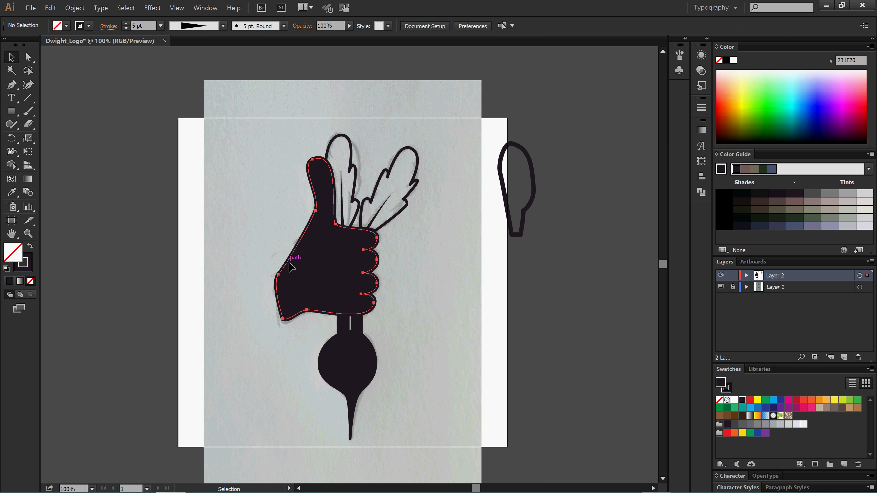
click(126, 29)
click(126, 28)
click(168, 218)
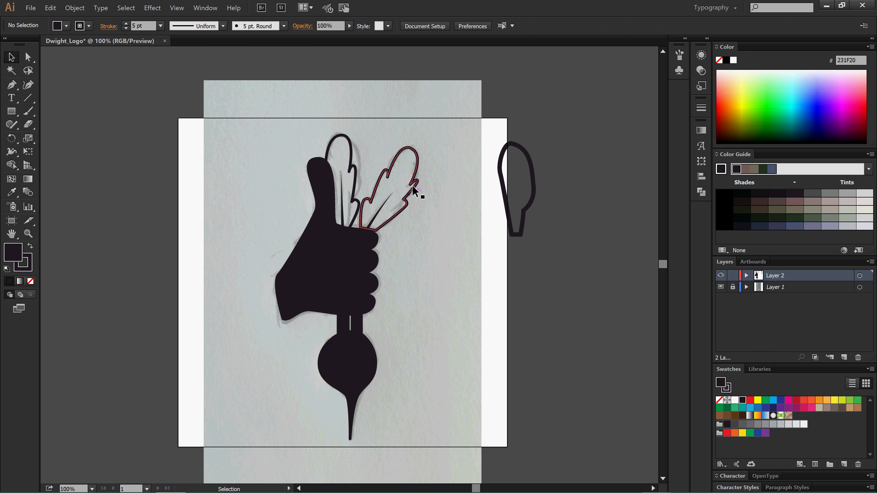
Step: Move the right-hand leaf outline slightly down and left so its base corner tucks into the fist's top edge, and deselect it
key(z)
drag(314, 205, 401, 255)
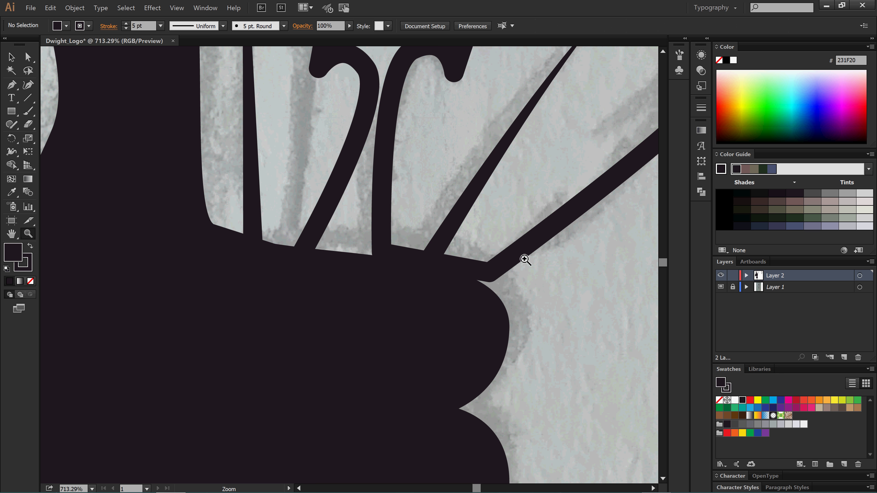
click(11, 59)
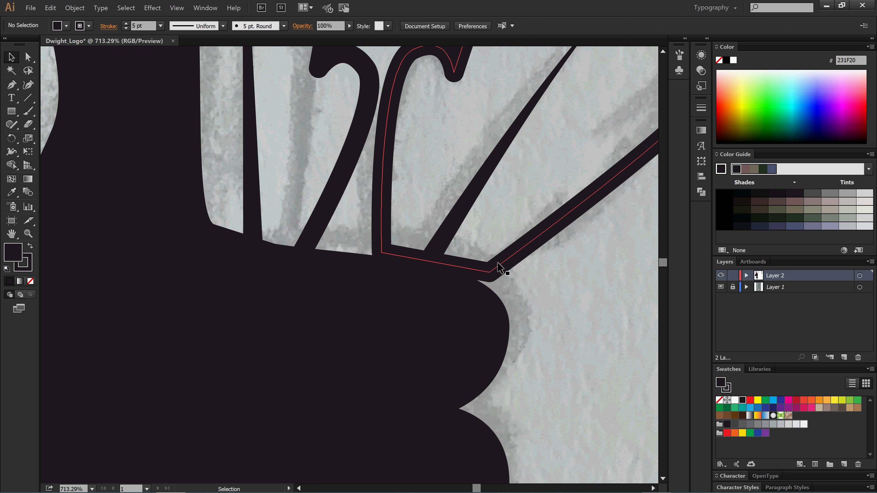
drag(493, 274, 489, 287)
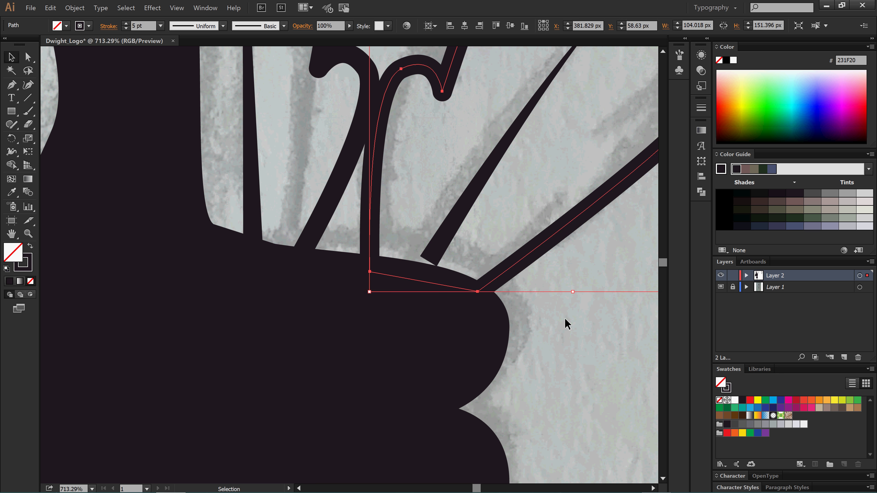
click(567, 360)
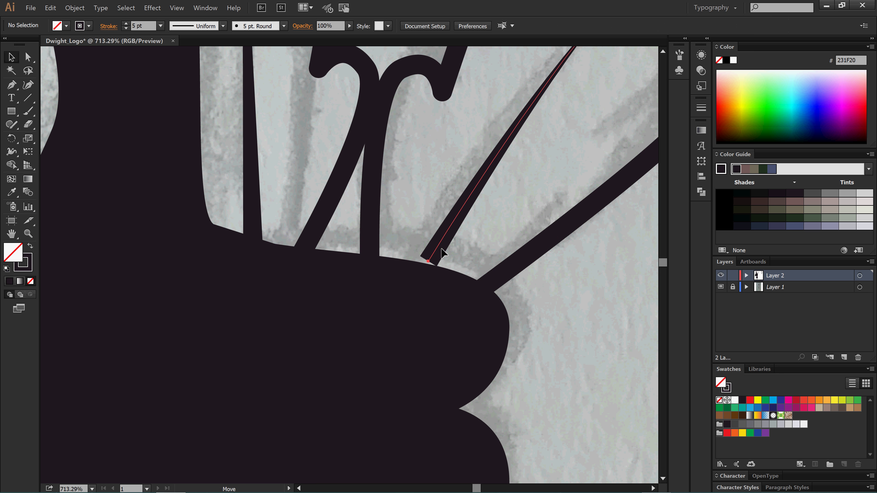
Step: Move the right-hand leaf's central vein slightly right and down so its base tucks into the fist's top edge, and deselect it
drag(430, 249, 440, 264)
click(532, 370)
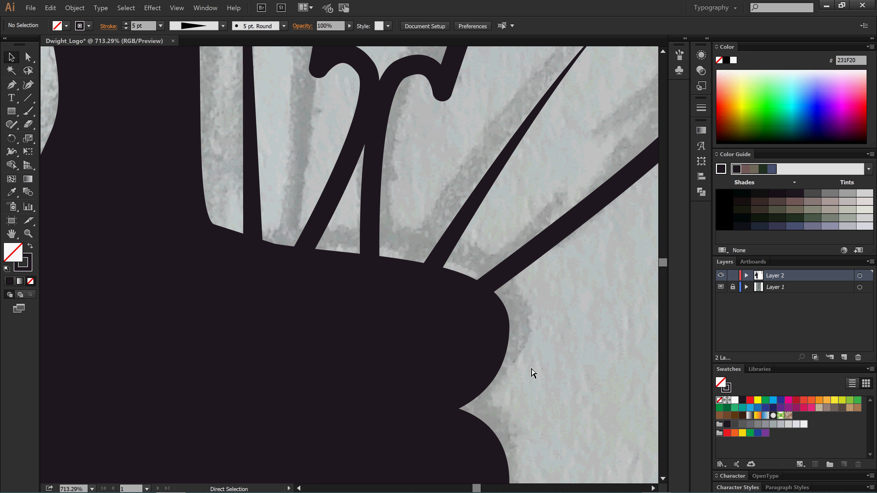
Step: Delete the leftover leaf path lying outside the artboard's right edge
key(ctrl+minus)
key(ctrl+minus)
key(ctrl+minus)
key(ctrl+minus)
key(ctrl+minus)
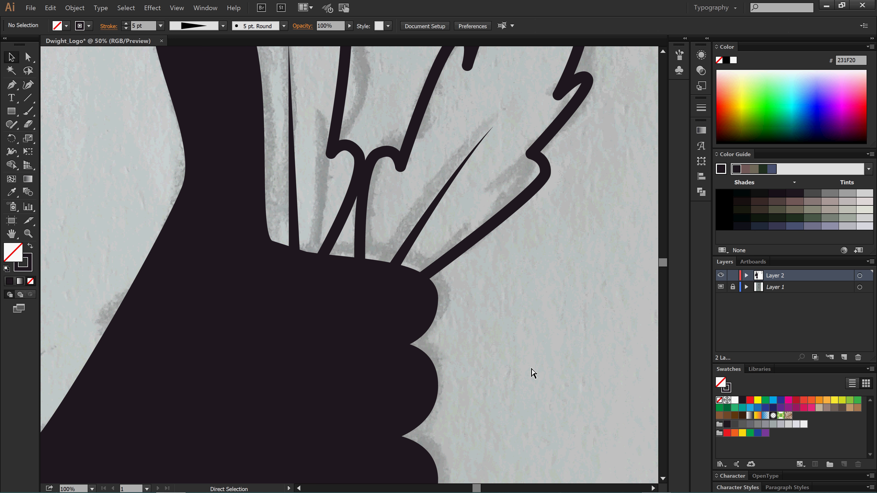
click(434, 256)
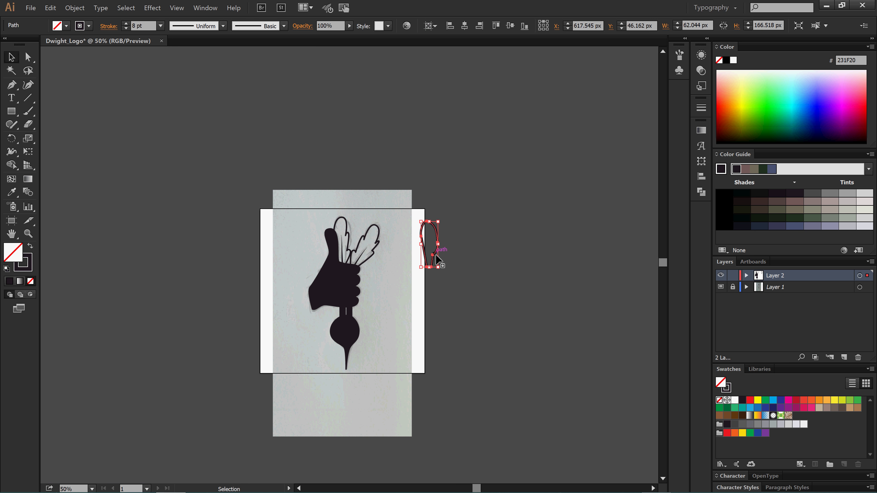
key(Delete)
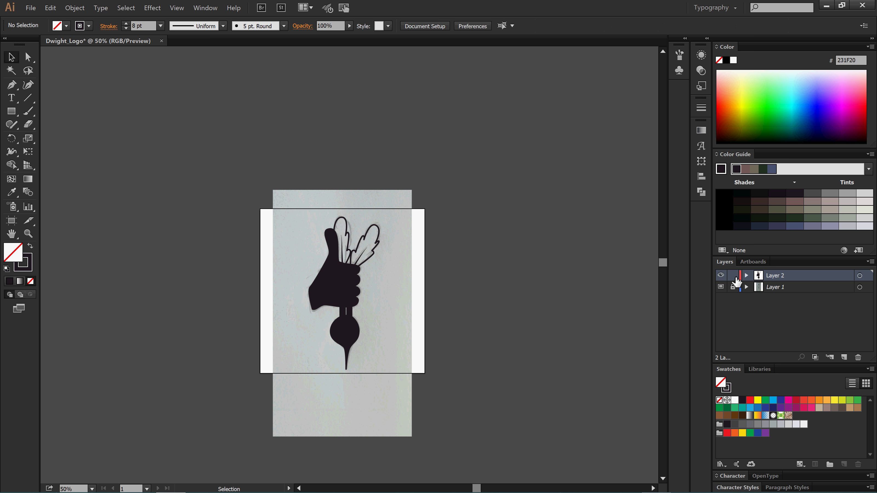
Step: Hide Layer 1 with the scanned sketch and review the vector hand, leaves and radish on the plain artboard
click(722, 287)
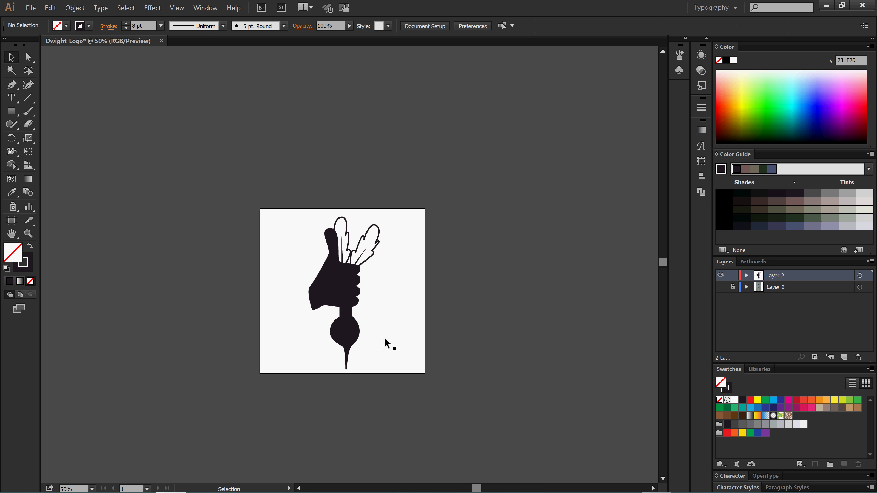
key(z)
drag(286, 210, 413, 368)
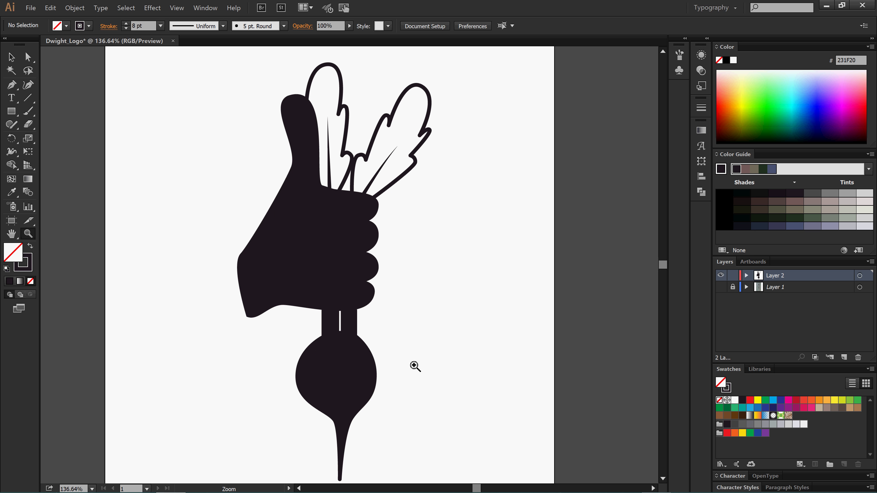
scroll(403, 320, down, 1)
scroll(403, 320, up, 1)
click(11, 57)
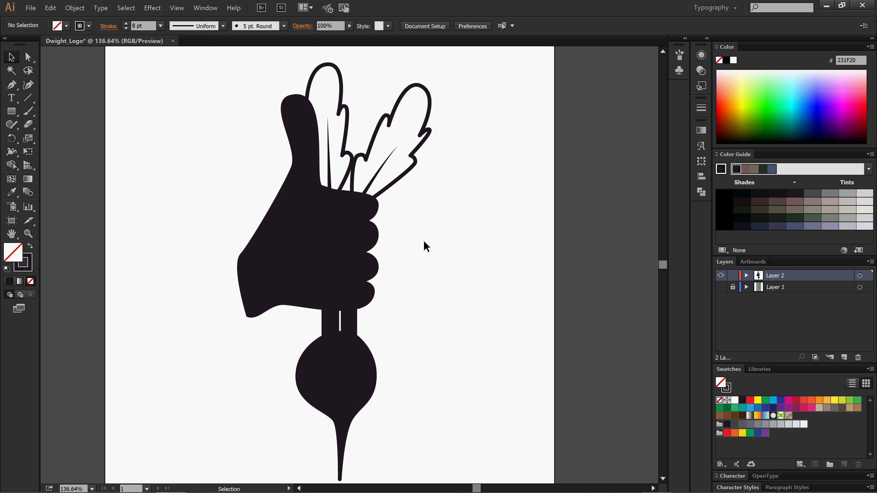
Step: Show the scanned sketch layer again and compare the artwork with it in Outline and Preview modes
key(ctrl+y)
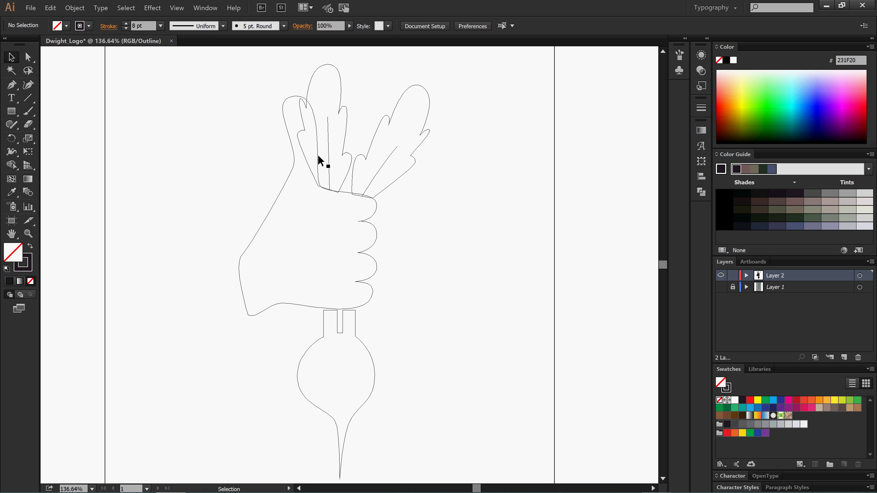
key(ctrl+shift+w)
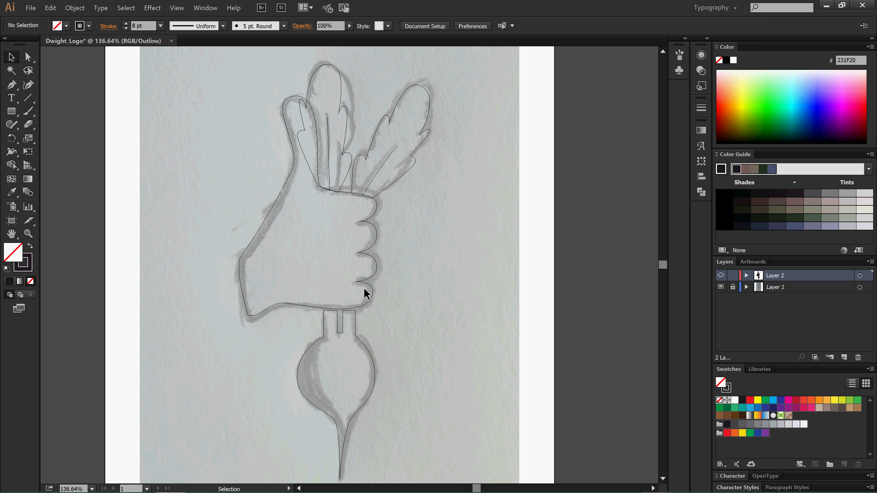
key(ctrl+y)
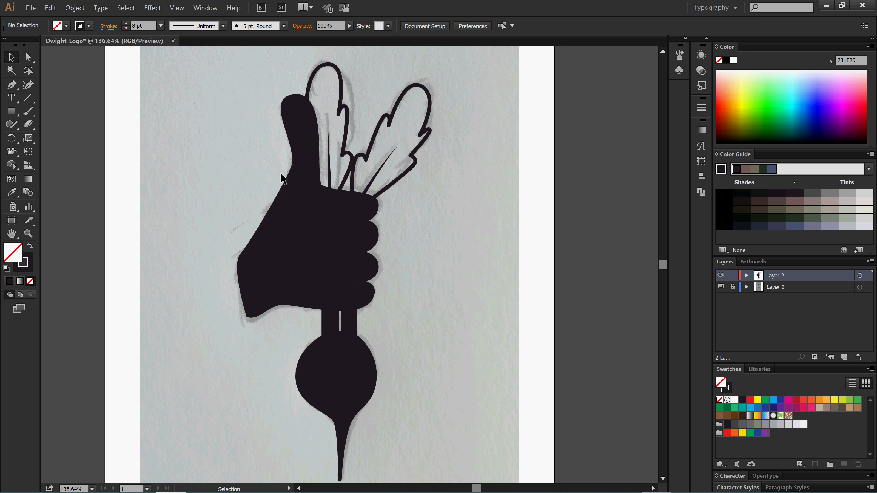
key(ctrl+t)
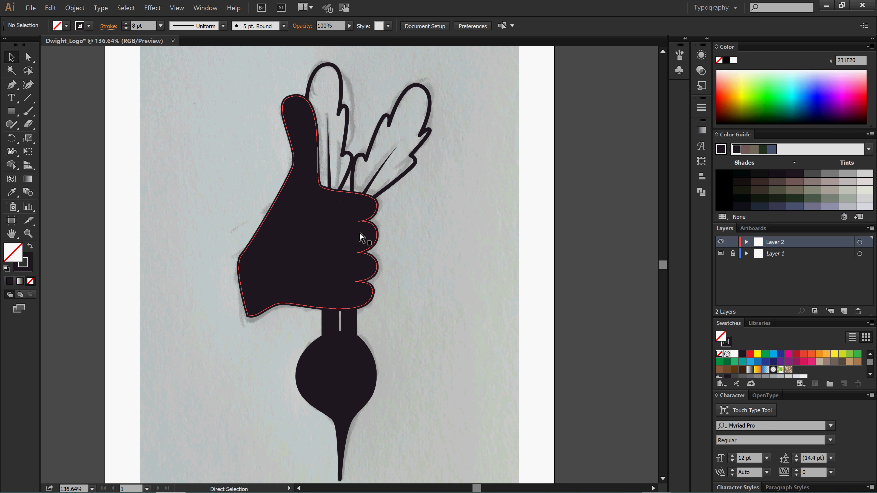
key(ctrl+t)
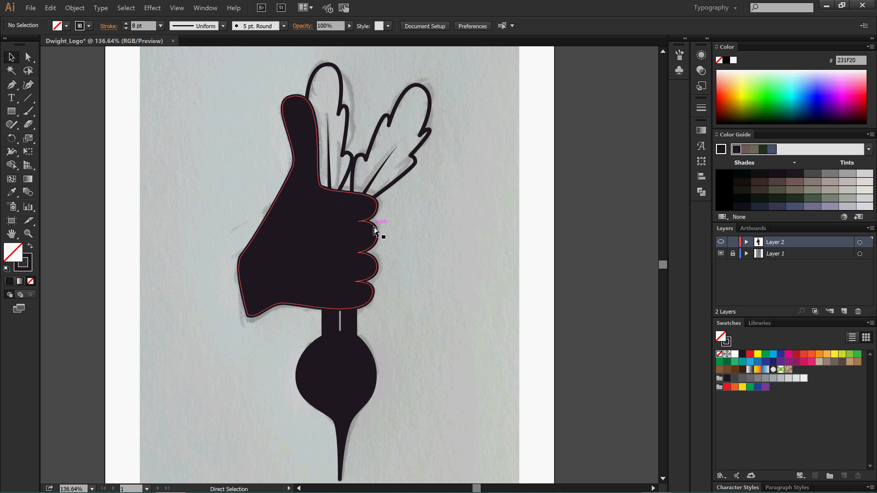
key(ctrl+y)
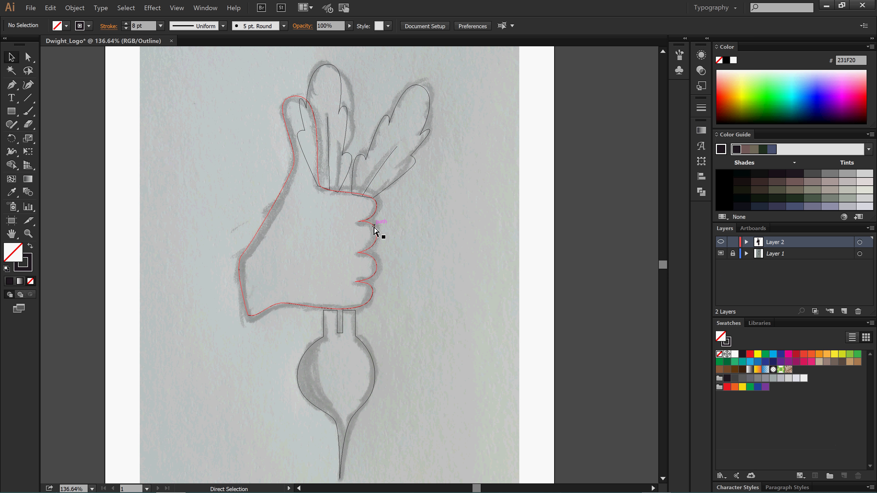
key(ctrl+y)
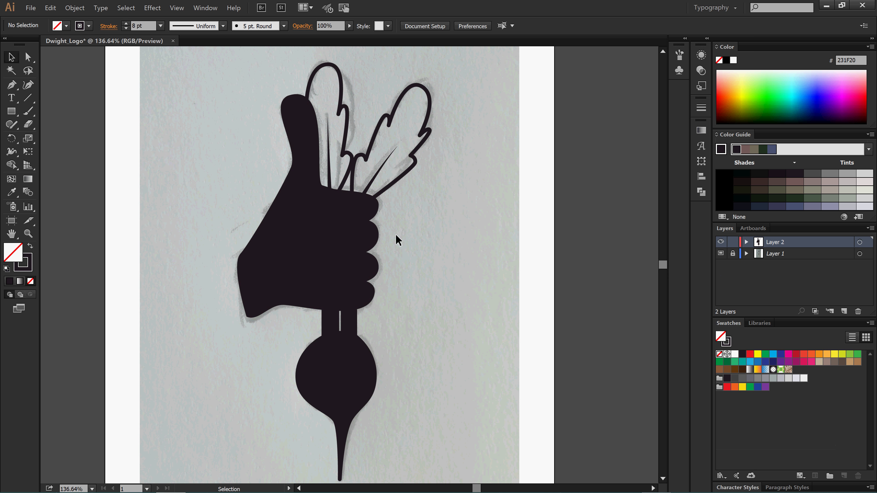
scroll(397, 231, up, 1)
scroll(403, 221, down, 1)
Step: Select the black hand silhouette
key(z)
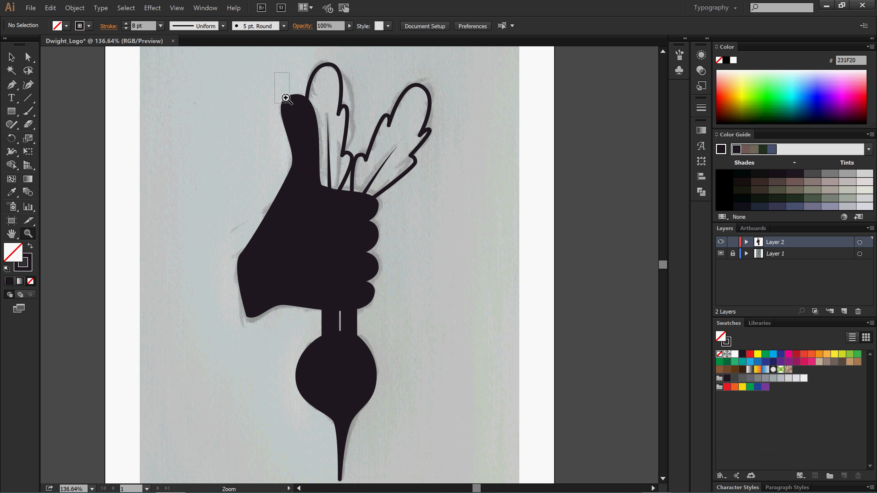
drag(275, 72, 415, 251)
scroll(466, 254, up, 3)
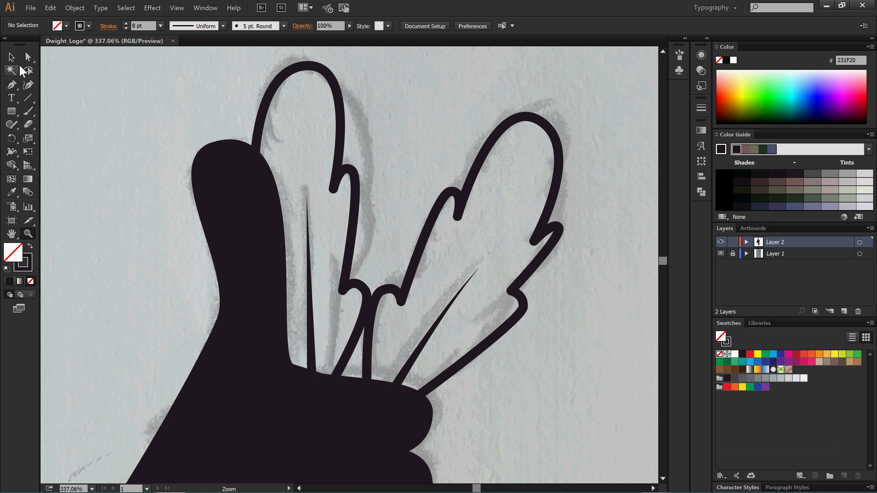
click(11, 57)
click(218, 198)
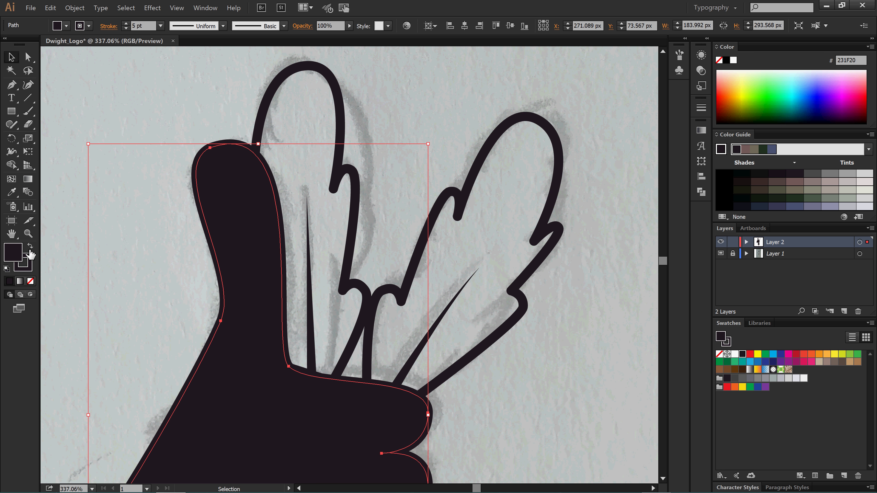
Step: Try removing the hand silhouette's fill and its stroke, undoing each change
click(29, 284)
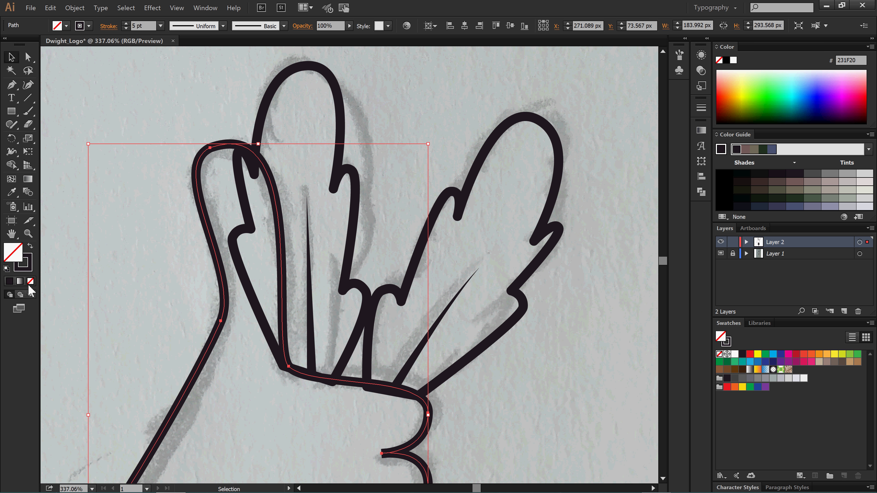
key(ctrl+z)
click(27, 262)
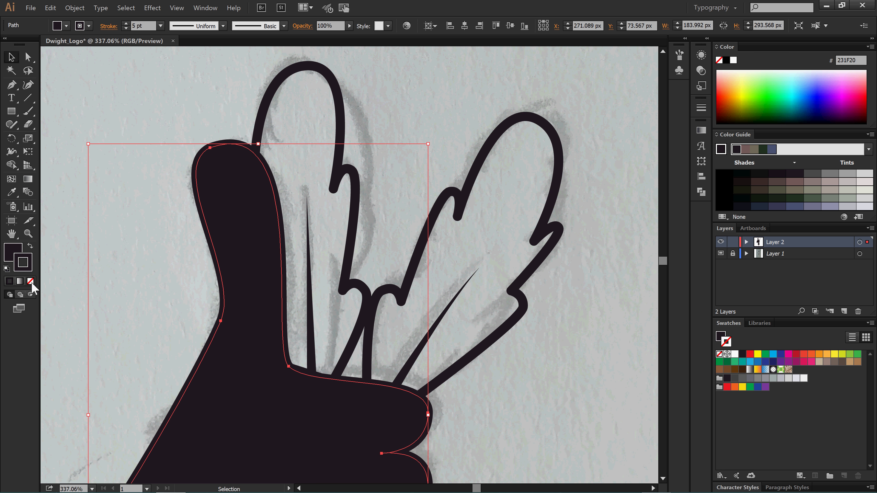
click(30, 281)
key(ctrl+z)
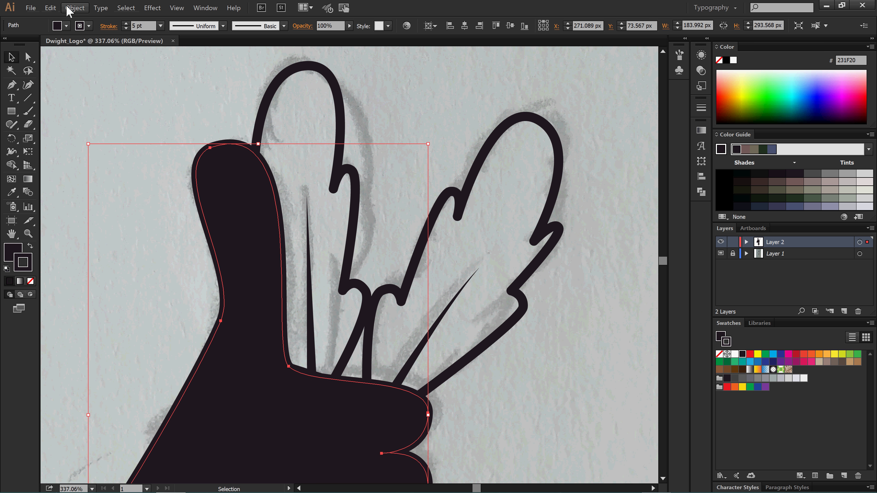
Step: Convert the hand silhouette's 5 pt stroke into a filled shape with Outline Stroke
click(84, 10)
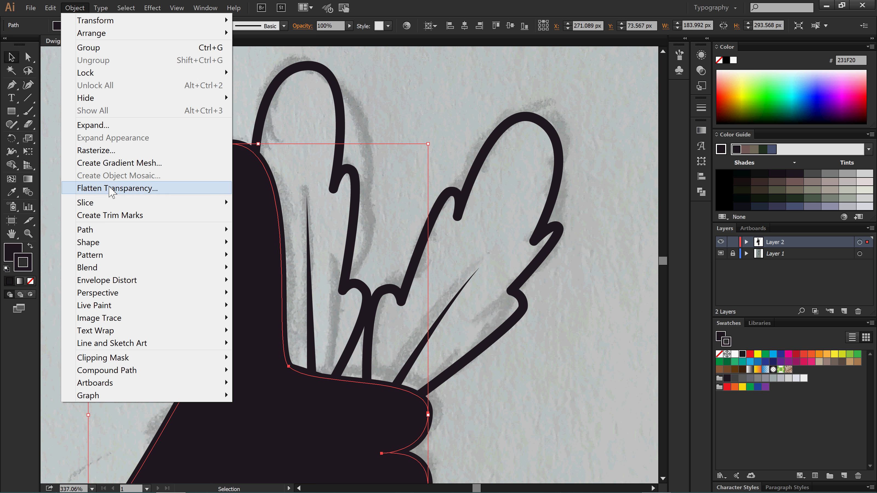
mouse_move(180, 239)
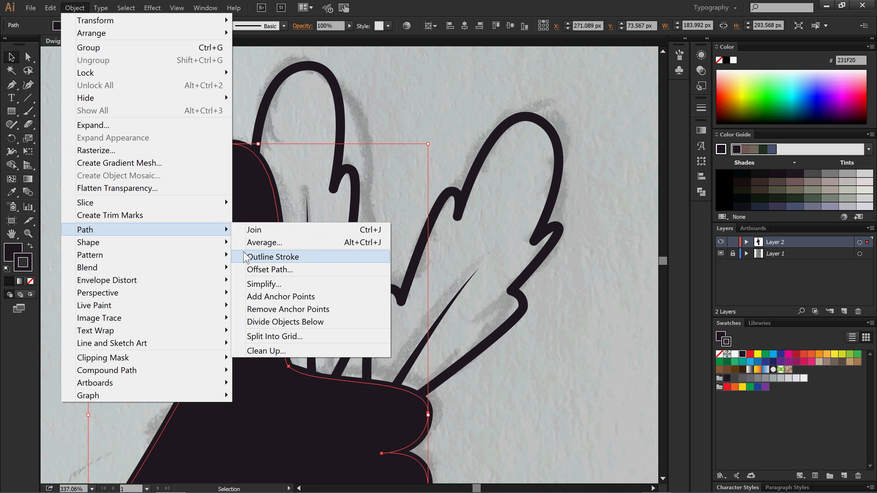
click(244, 257)
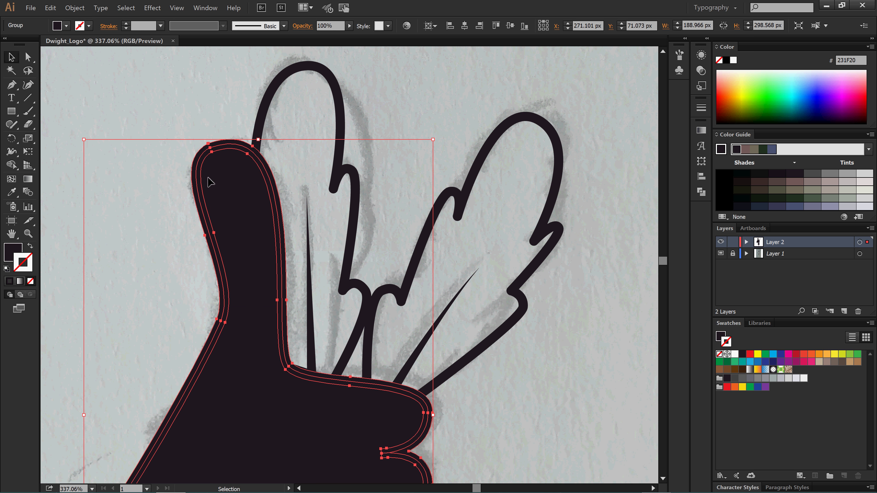
Step: Merge the hand's fill and its outlined stroke into one solid shape with the Shape Builder tool
drag(187, 219, 205, 202)
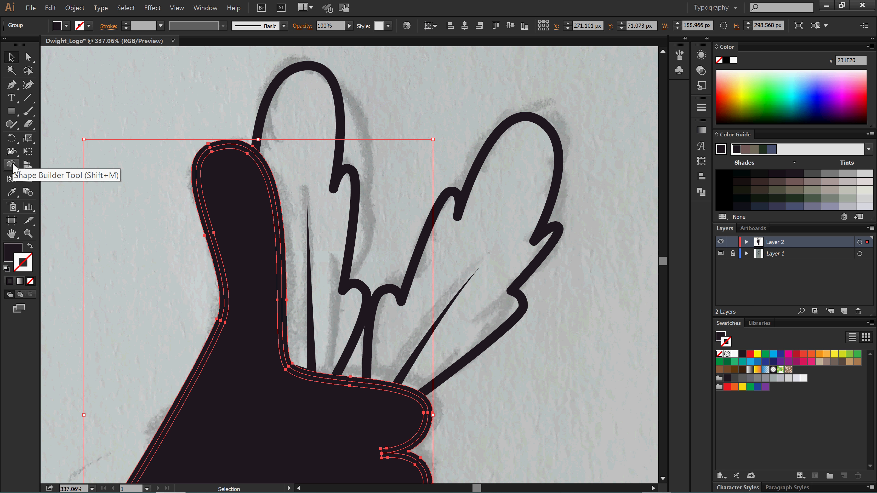
click(11, 164)
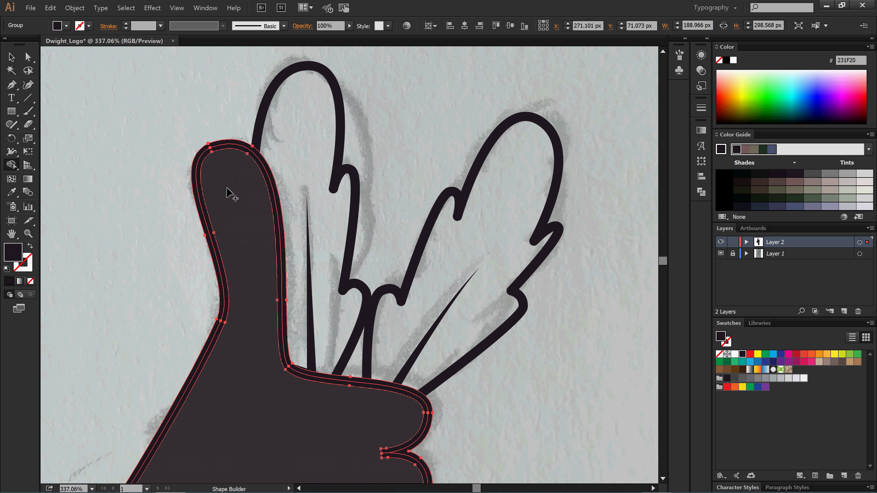
click(200, 188)
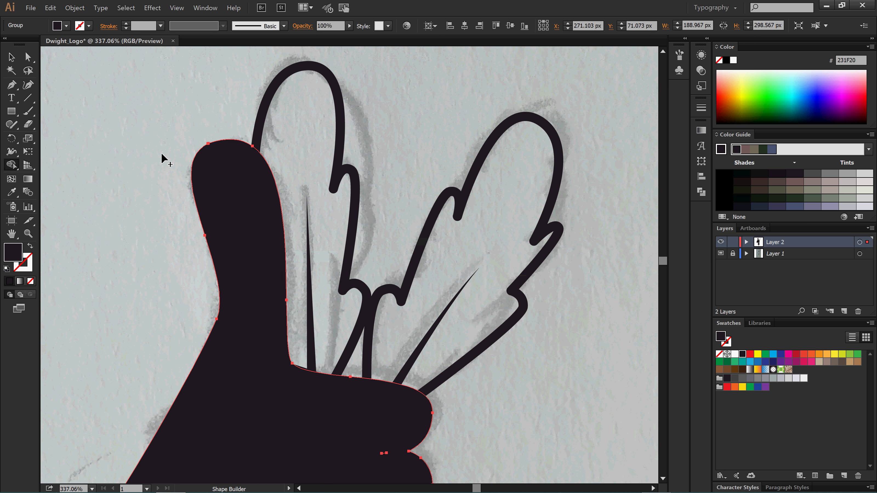
key(v)
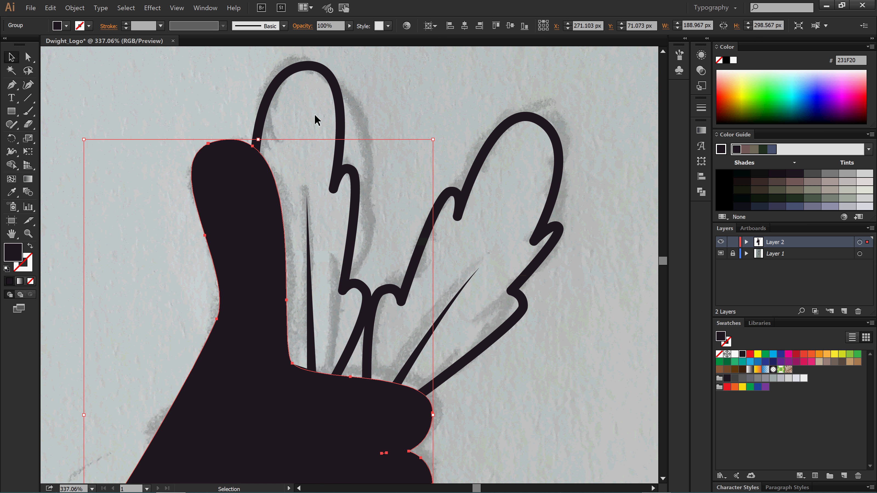
Step: Convert the strokes of both lobed leaf outlines into filled shapes with Outline Stroke, and deselect them
shift+click(259, 111)
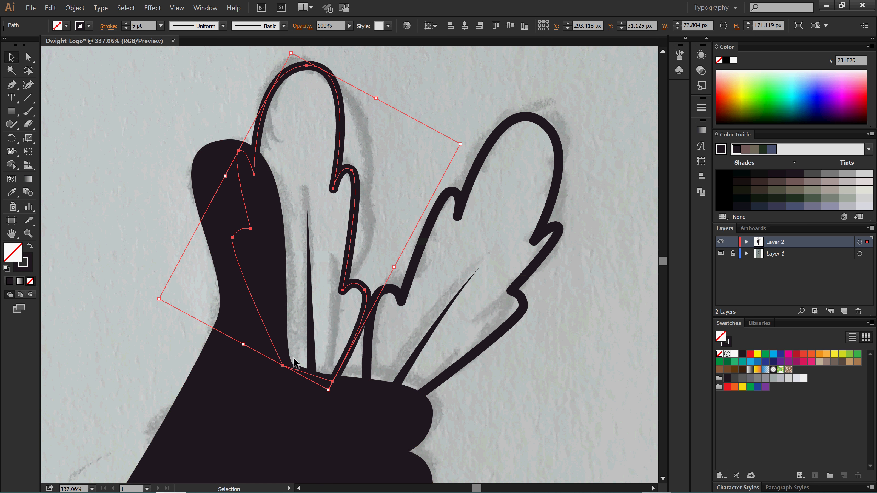
click(192, 124)
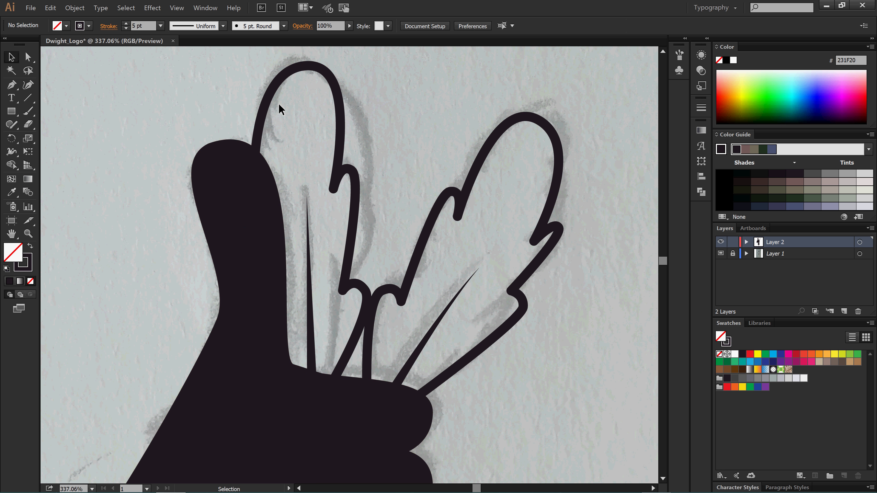
click(270, 95)
shift+click(492, 140)
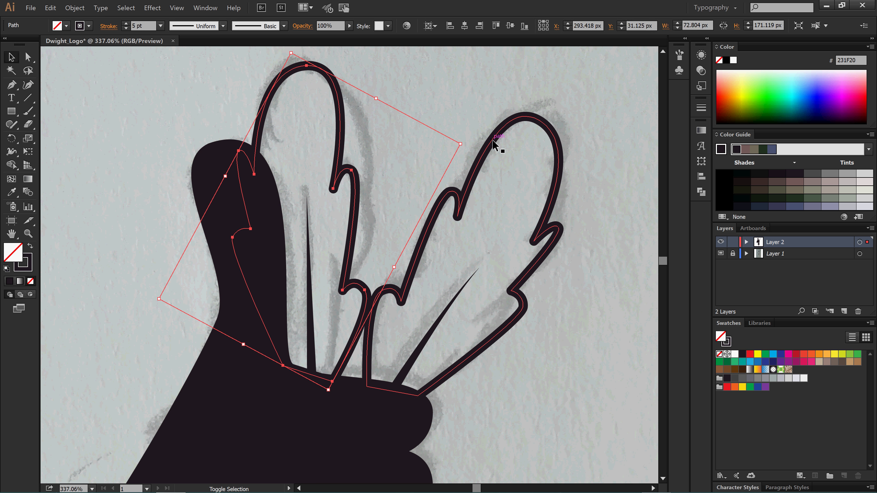
click(74, 8)
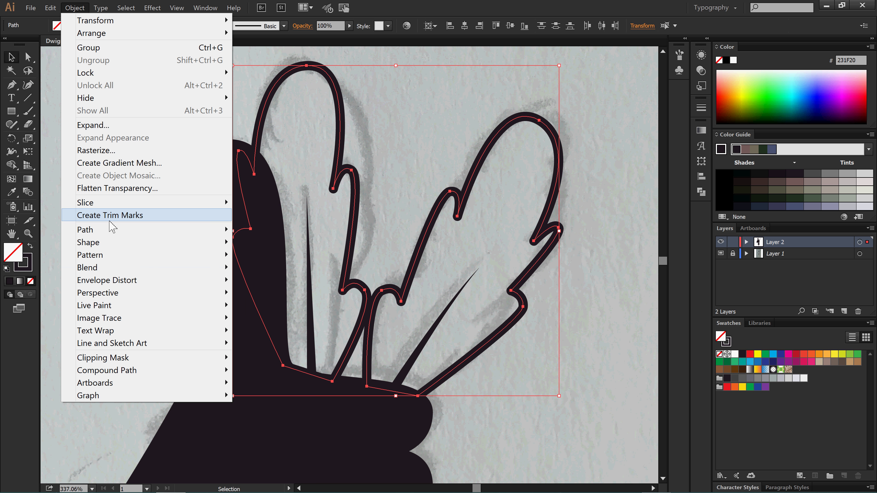
mouse_move(109, 230)
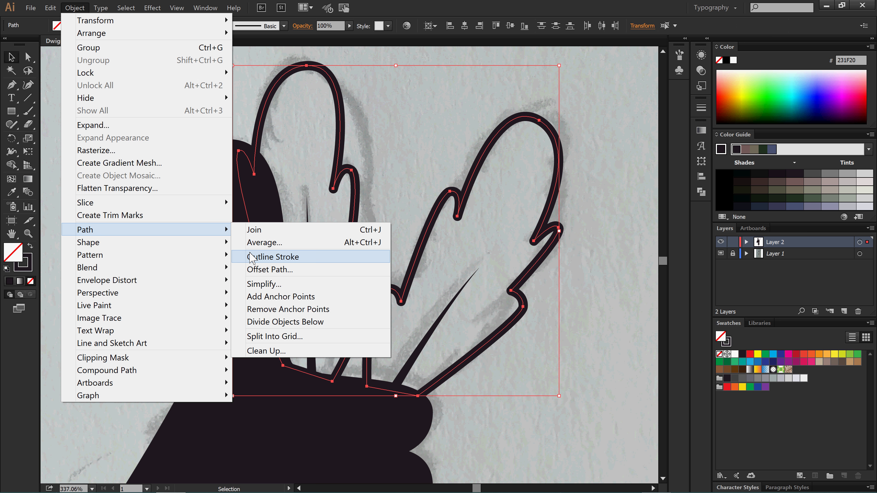
click(251, 257)
click(384, 157)
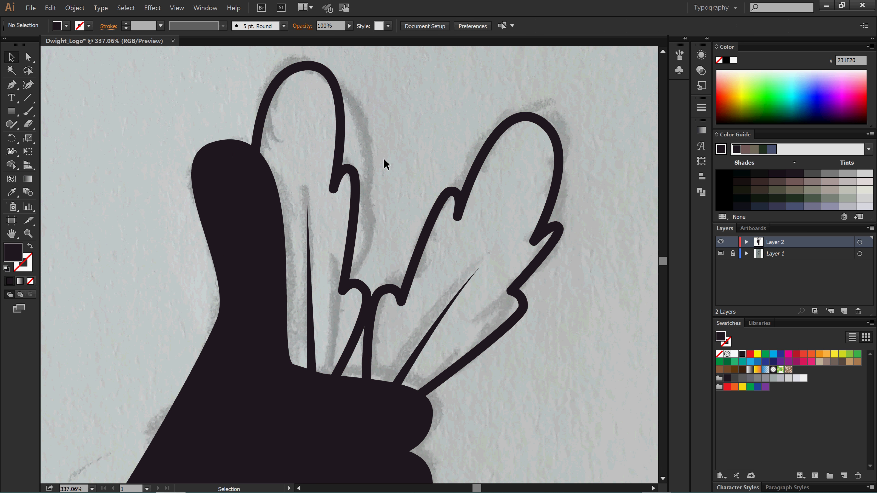
Step: Select both lobed leaf outlines and the hand, and merge the left leaf's overlap behind the thumb into the hand with Shape Builder
click(347, 225)
shift+click(437, 203)
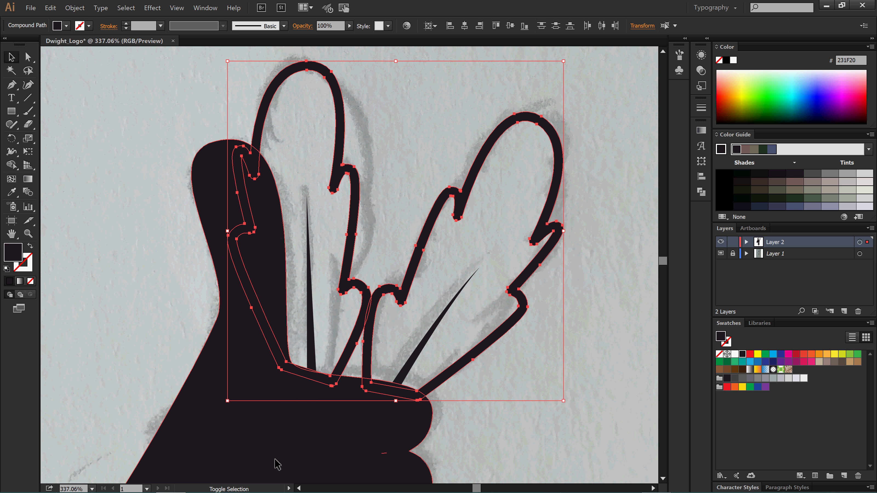
shift+click(277, 445)
scroll(273, 325, down, 2)
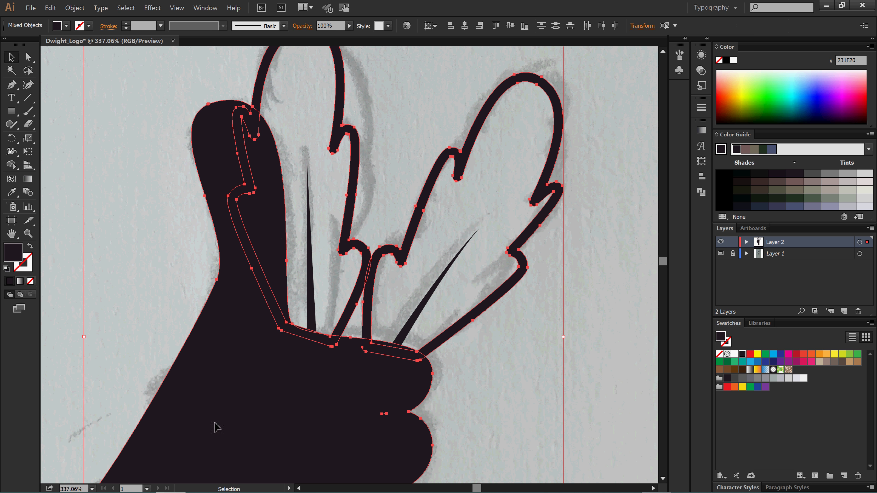
click(13, 167)
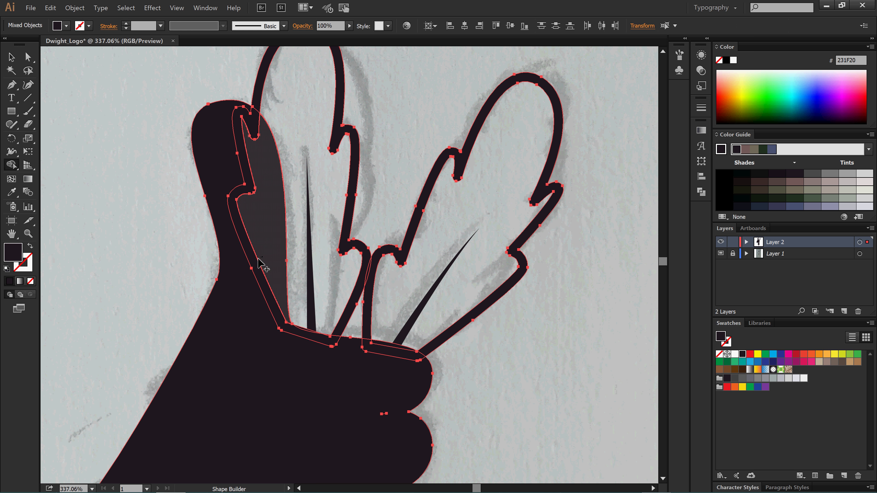
drag(262, 267, 249, 273)
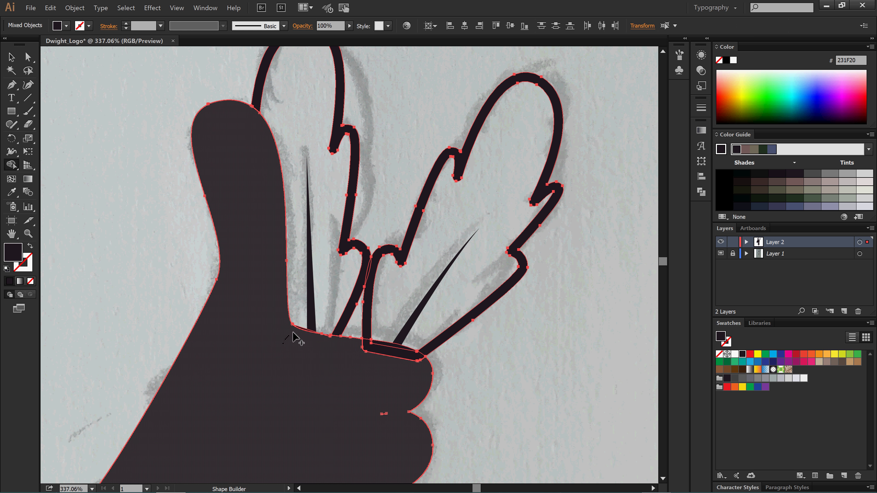
Step: Merge the right leaf's base into the hand and unite the crossing between the two leaf outlines with Shape Builder
drag(307, 332, 311, 346)
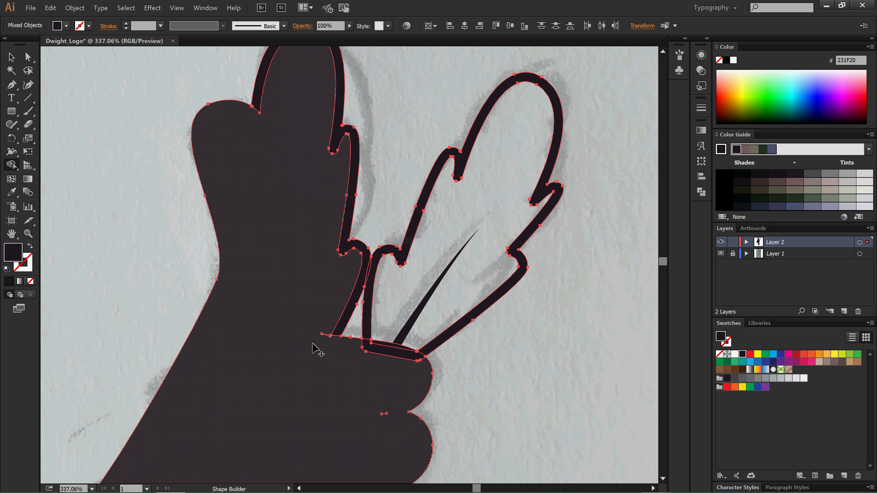
key(ctrl+z)
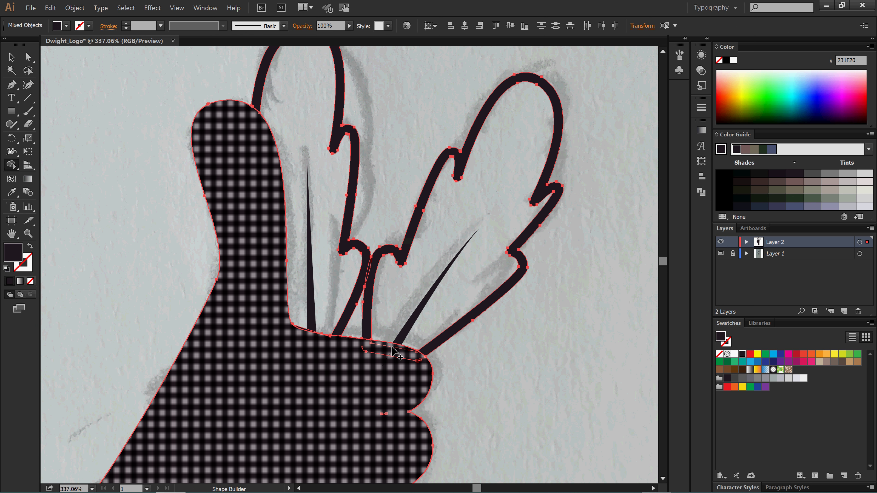
drag(394, 353, 385, 362)
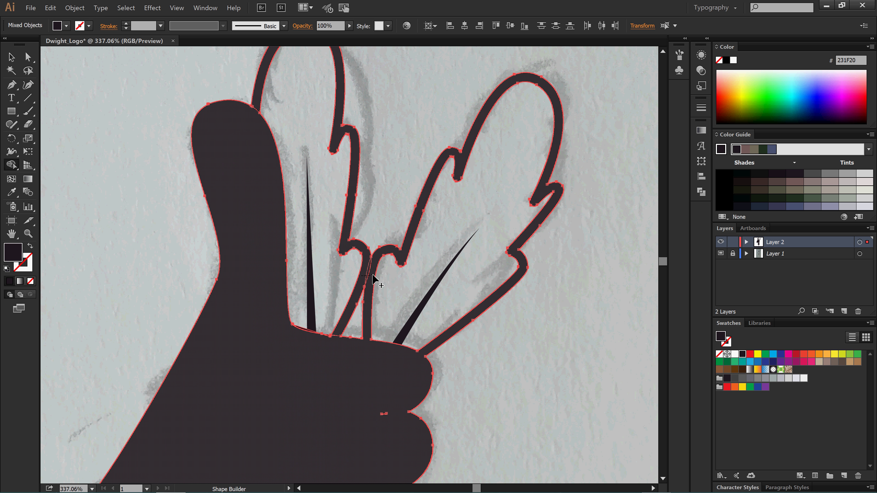
click(372, 278)
key(v)
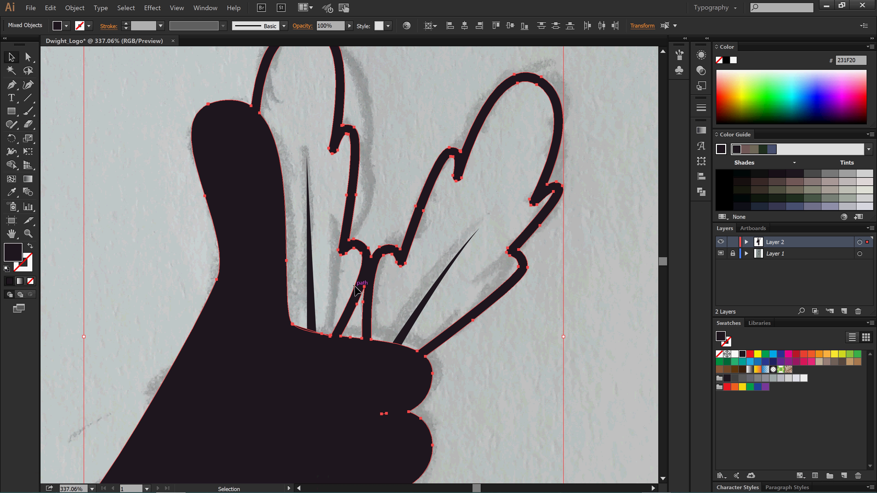
Step: Merge the thin leftover sliver along the base of the left leaf into the hand shape with Shape Builder
key(z)
drag(304, 328, 389, 366)
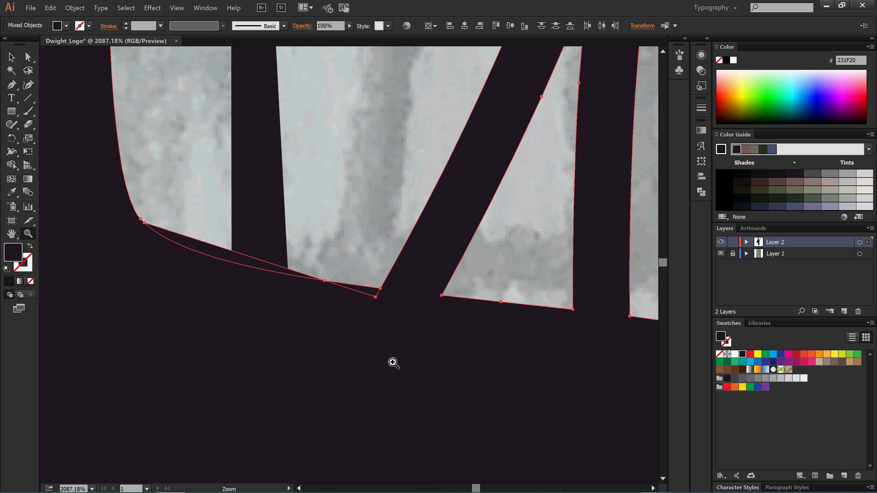
click(11, 164)
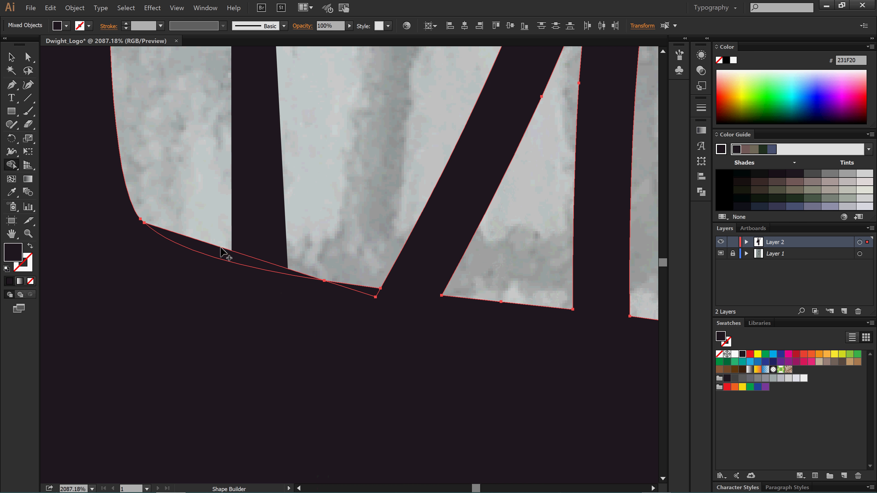
drag(223, 260, 260, 400)
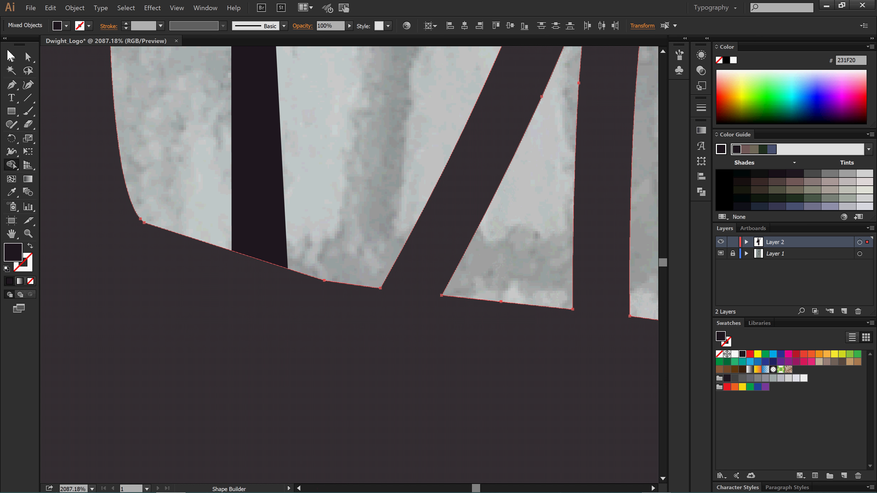
click(10, 56)
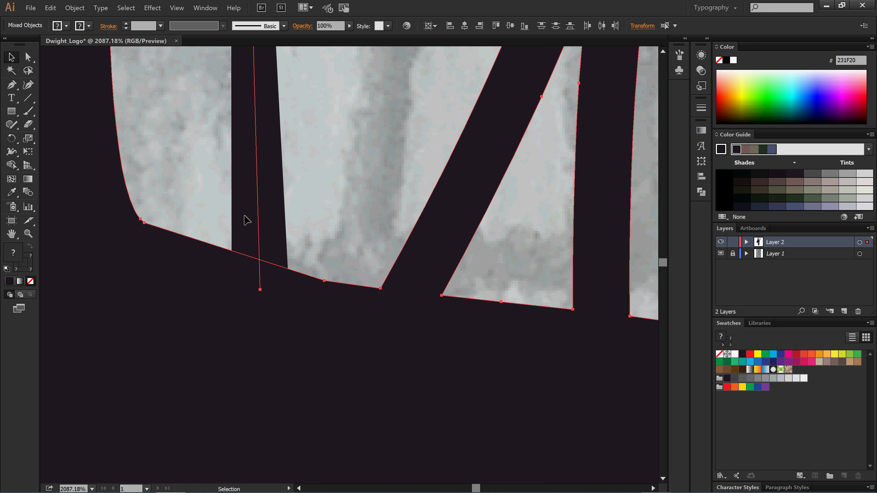
Step: Convert the two tapered center-vein strokes inside the leaves into filled shapes with Outline Stroke
key(ctrl+minus)
key(ctrl+minus)
key(ctrl+minus)
key(ctrl+minus)
key(ctrl+minus)
key(ctrl+minus)
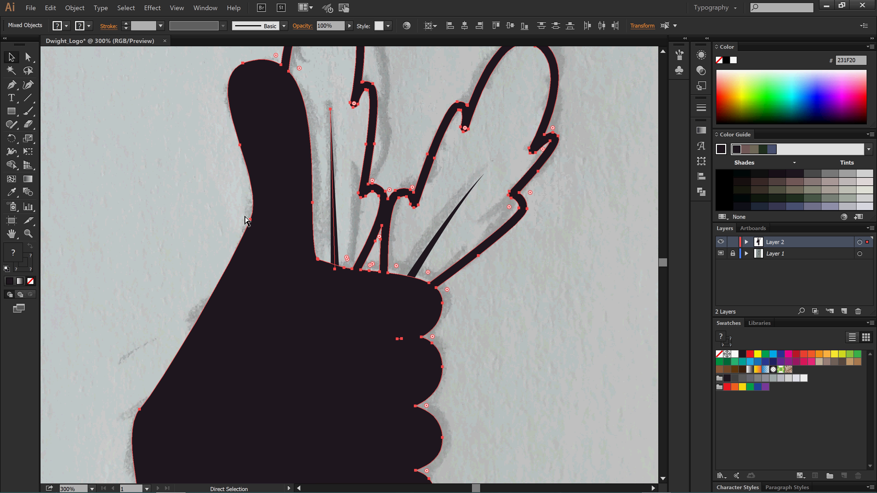
click(118, 94)
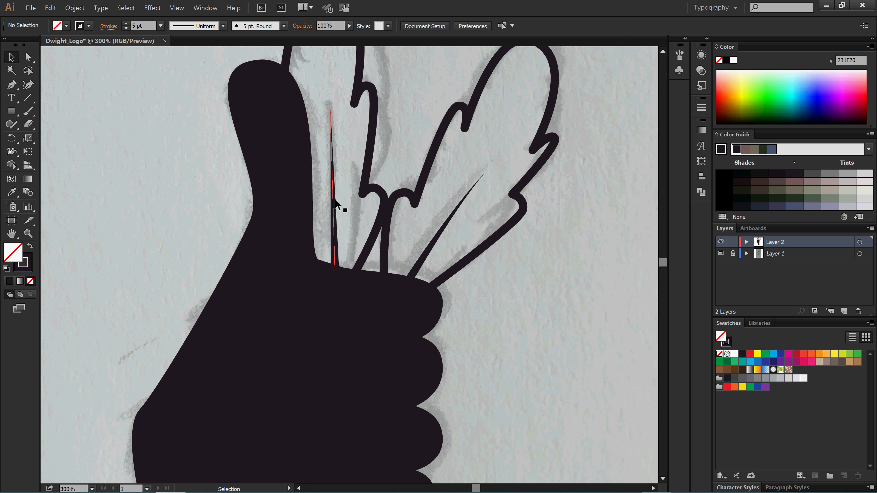
click(336, 212)
shift+click(434, 244)
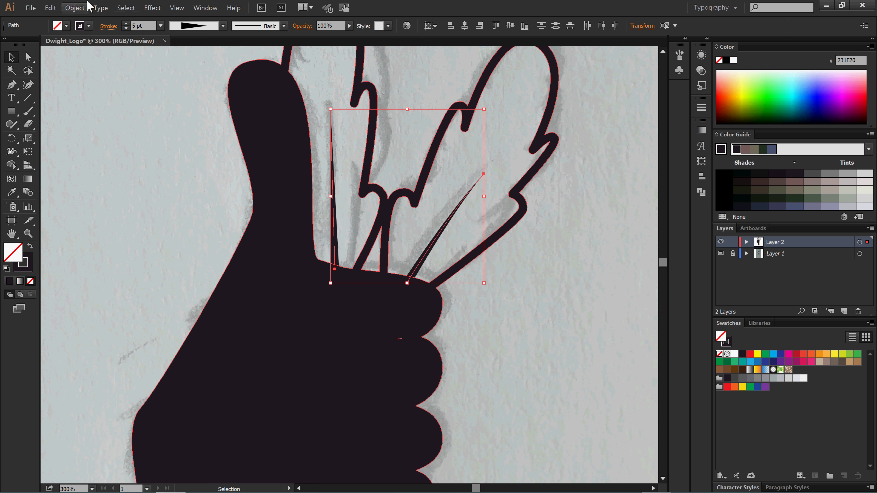
click(74, 8)
mouse_move(108, 229)
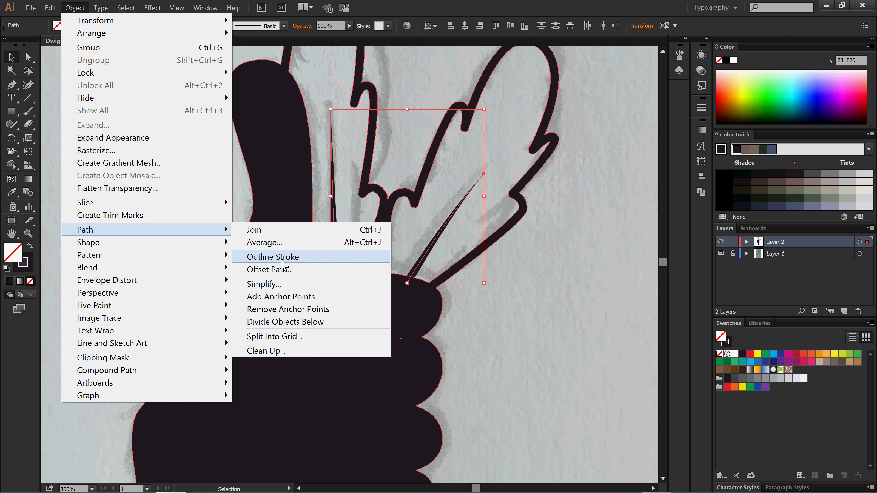
click(262, 258)
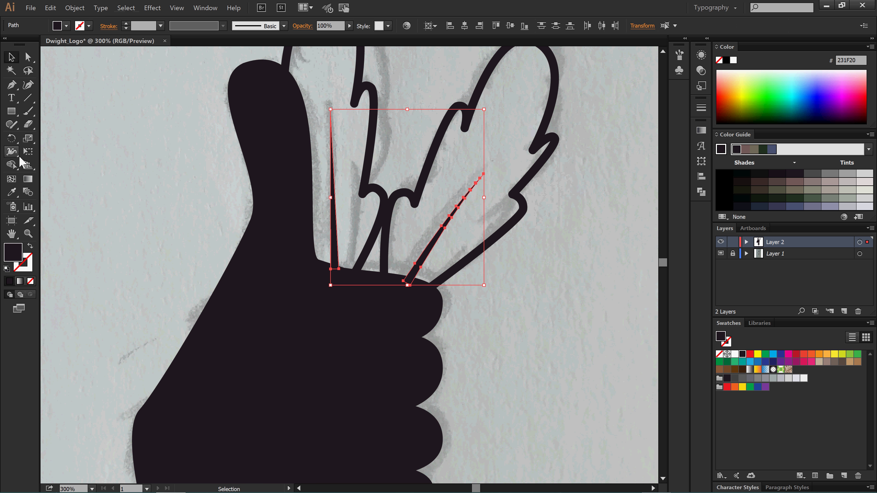
Step: Merge both outlined leaf veins into the hand shape with Shape Builder, and deselect everything
shift+click(238, 301)
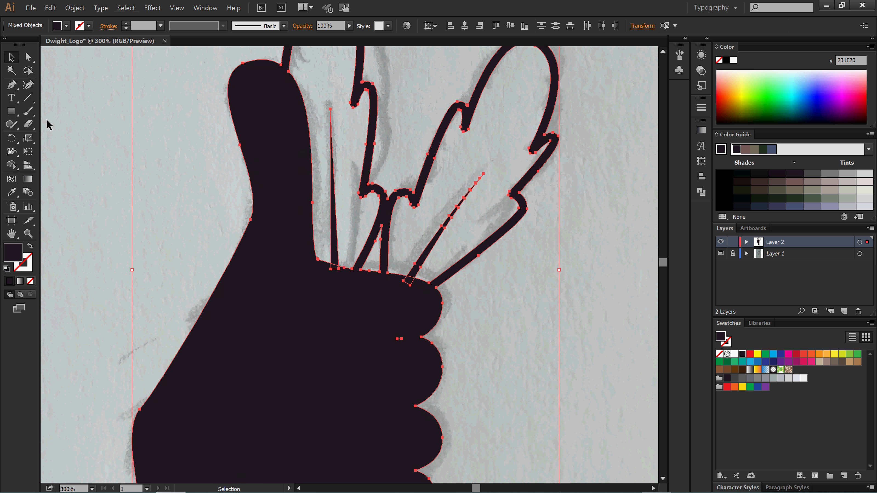
click(12, 165)
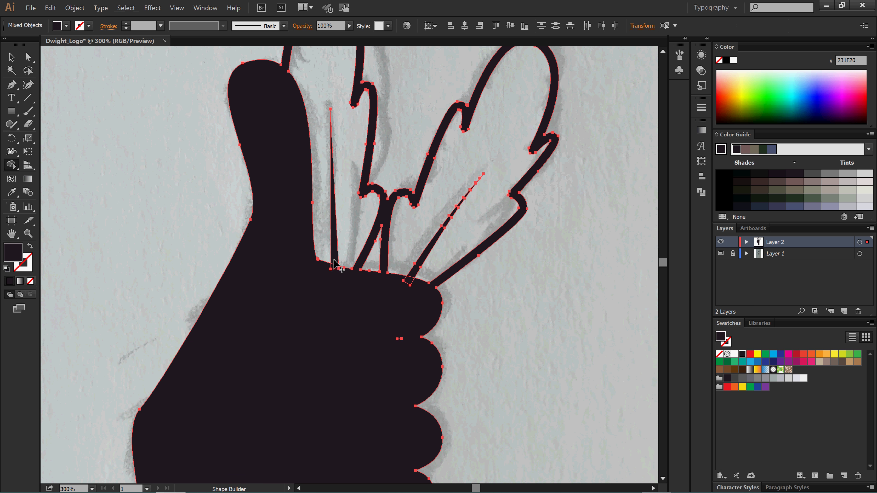
drag(334, 262, 337, 271)
mouse_move(416, 274)
mouse_down()
mouse_move(392, 293)
mouse_move(322, 315)
mouse_up()
click(11, 57)
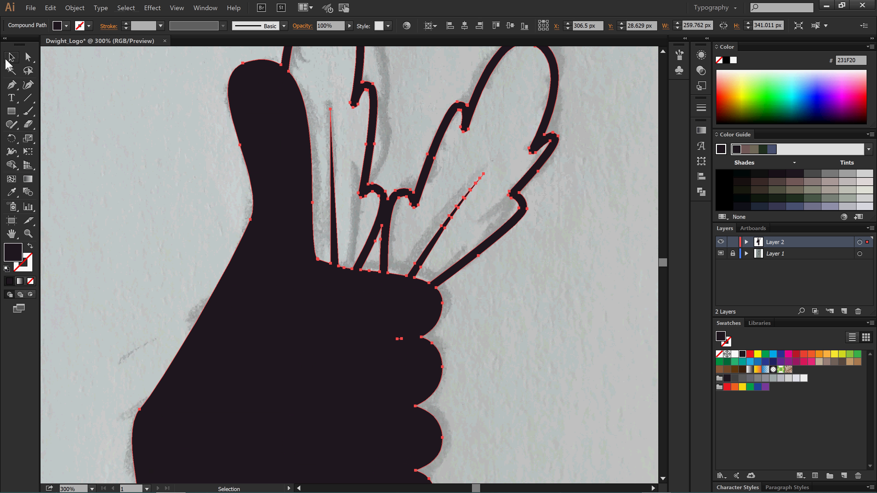
click(193, 239)
Step: Examine the merged hand and leaf paths and the radish in Outline view, and return to Preview
scroll(361, 275, up, 1)
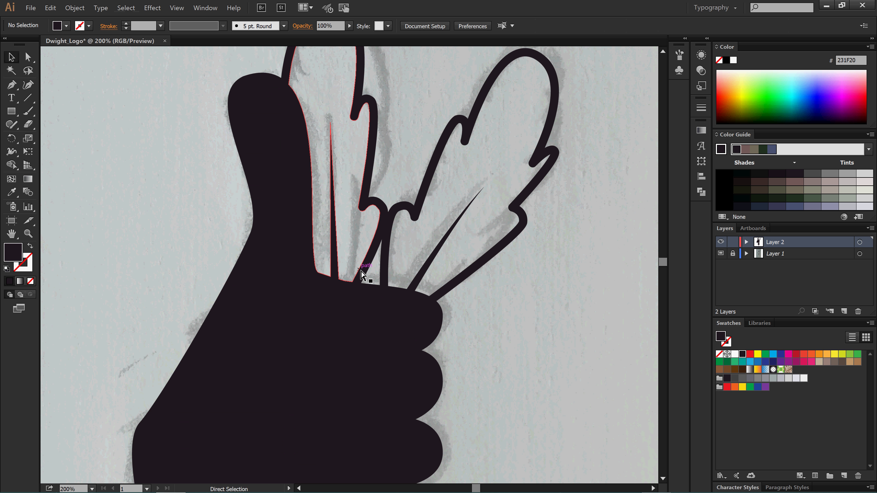
scroll(361, 274, down, 2)
key(ctrl+y)
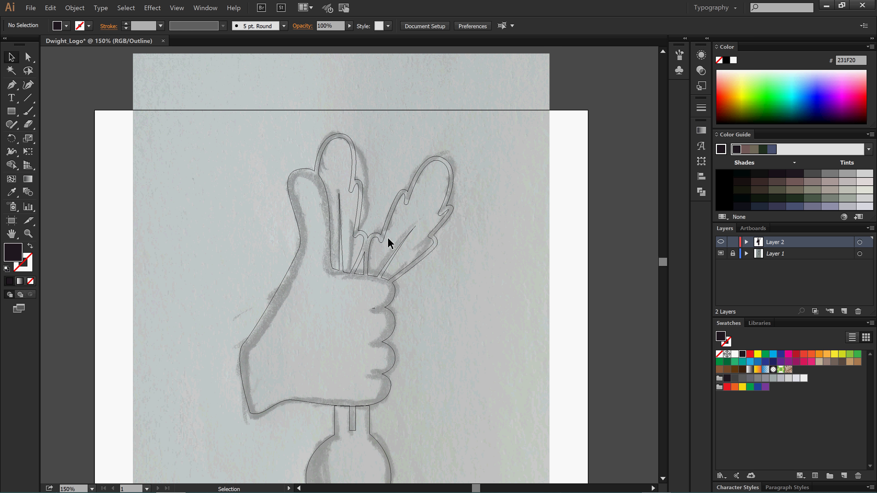
scroll(392, 317, down, 5)
key(z)
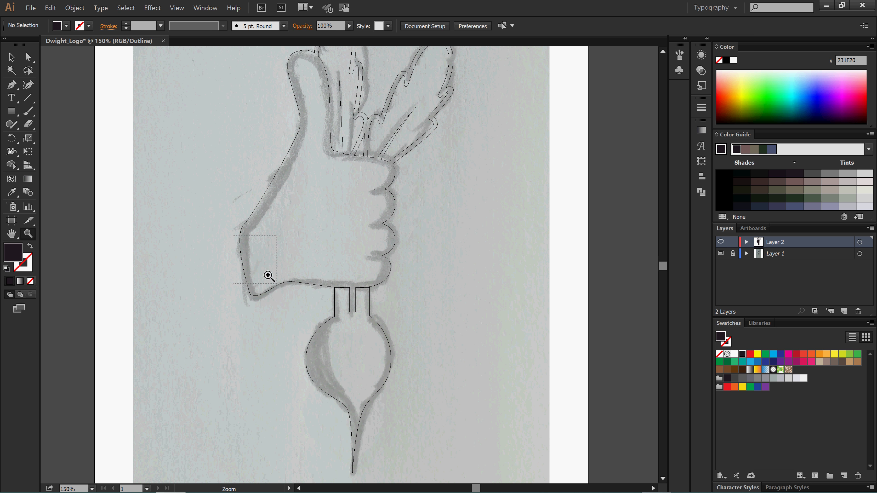
drag(233, 235, 451, 455)
key(ctrl+y)
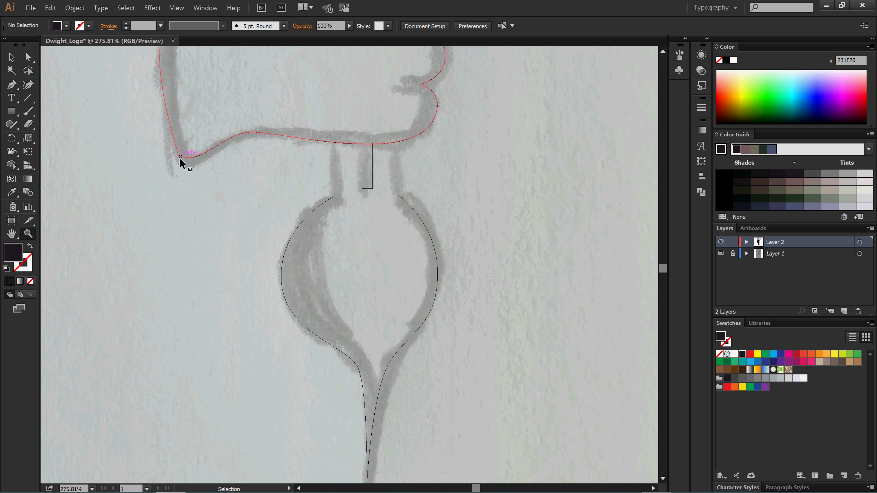
Step: Try to merge the radish, with its stroke still live, into the bottom of the hand with Shape Builder, and undo it
click(11, 57)
click(392, 274)
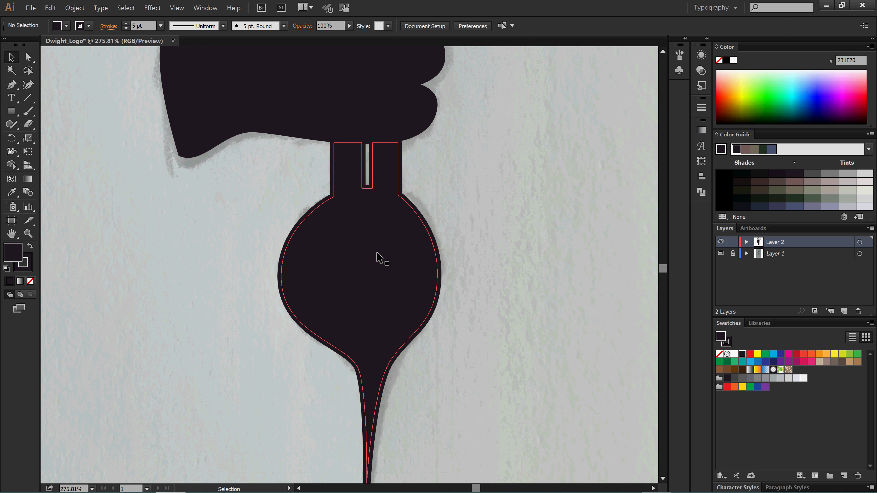
click(377, 258)
shift+click(366, 102)
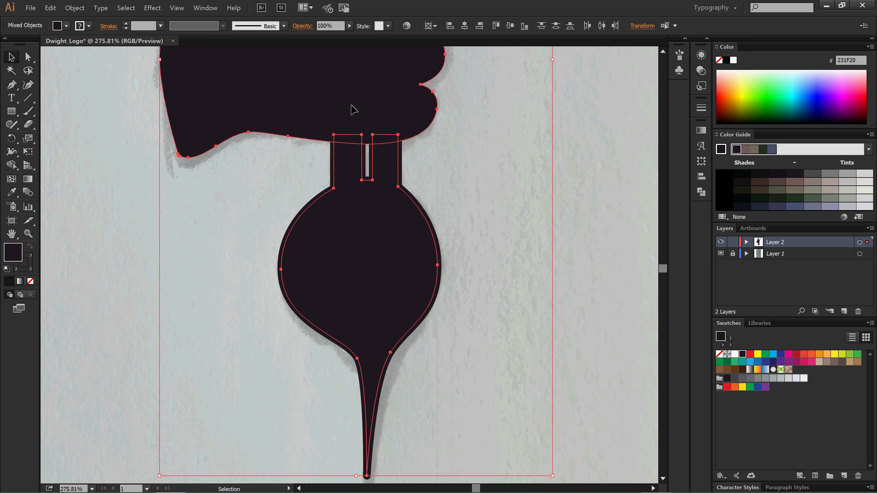
click(12, 165)
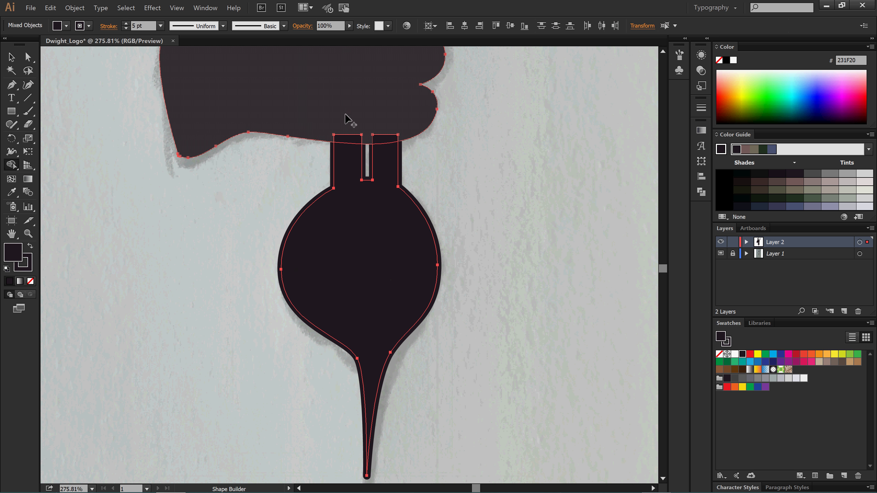
mouse_move(346, 116)
mouse_down()
mouse_move(349, 193)
mouse_move(377, 88)
mouse_up()
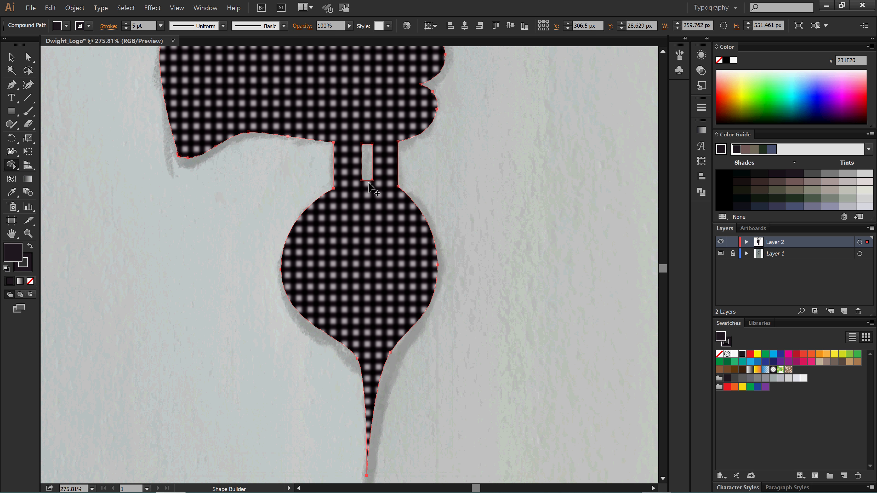
click(12, 56)
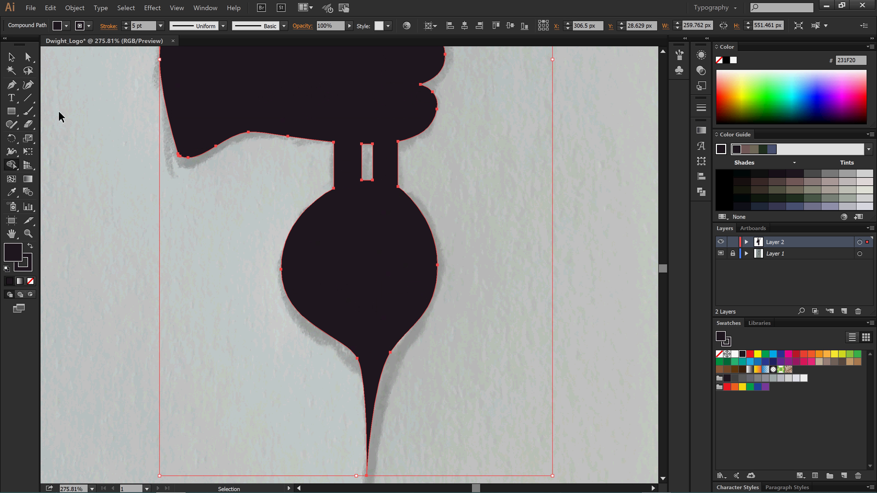
key(ctrl+z)
key(ctrl+z)
key(ctrl+z)
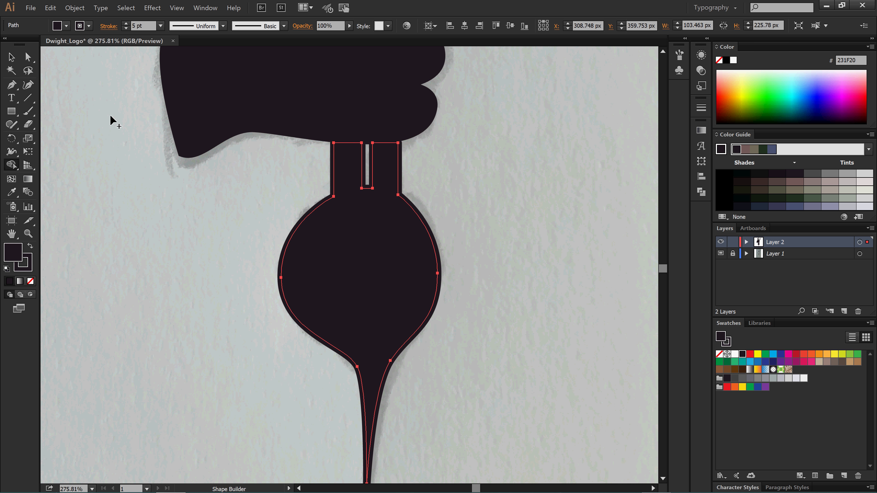
Step: Convert the radish's 5 pt stroke into a filled shape with Outline Stroke
click(75, 8)
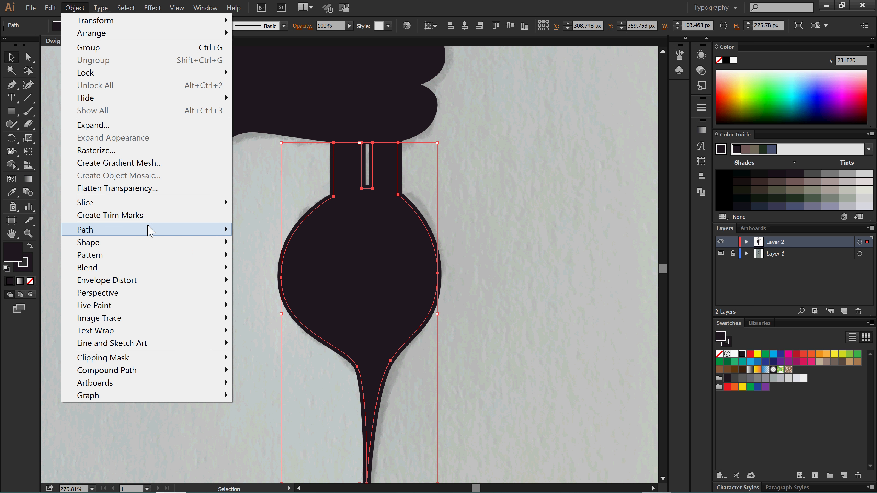
mouse_move(160, 231)
click(267, 256)
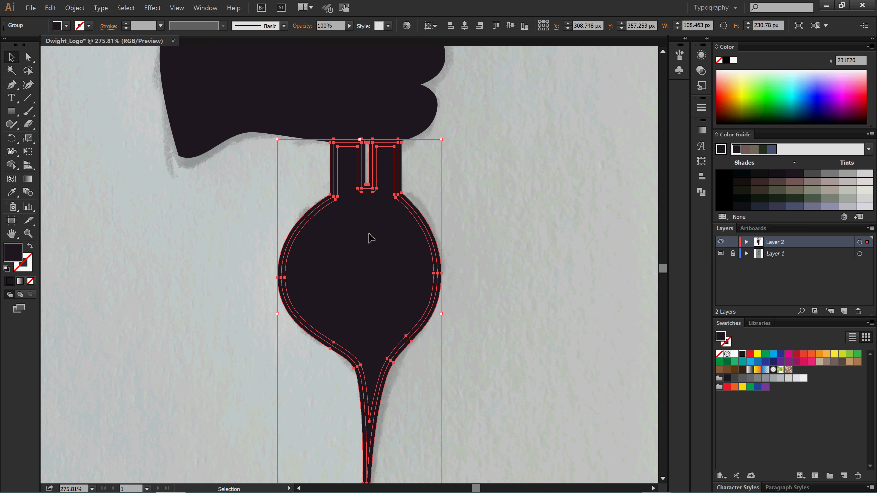
Step: Add the hand to the selection and merge the outlined radish with it using Shape Builder, absorbing the radish's inner contour lines
shift+click(328, 69)
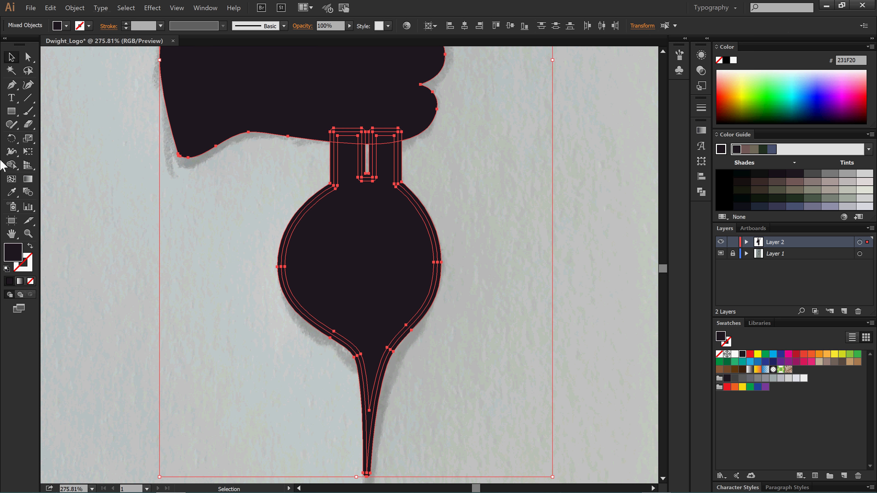
click(12, 165)
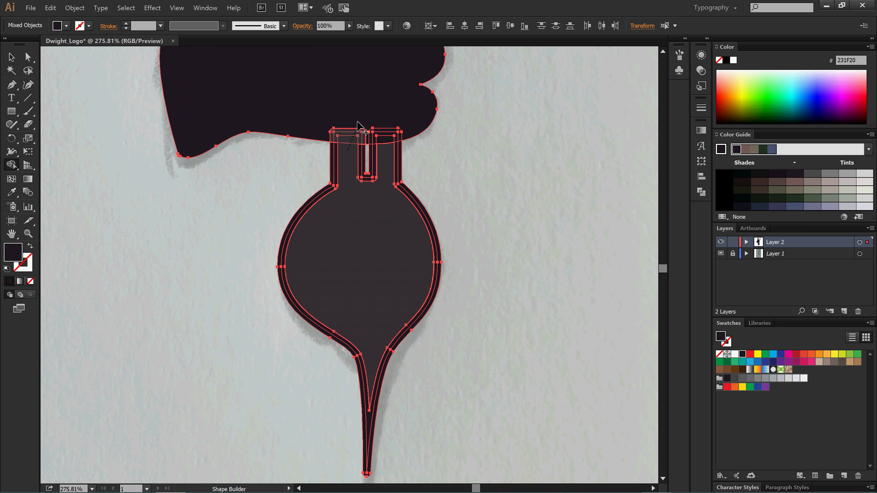
drag(333, 162, 386, 113)
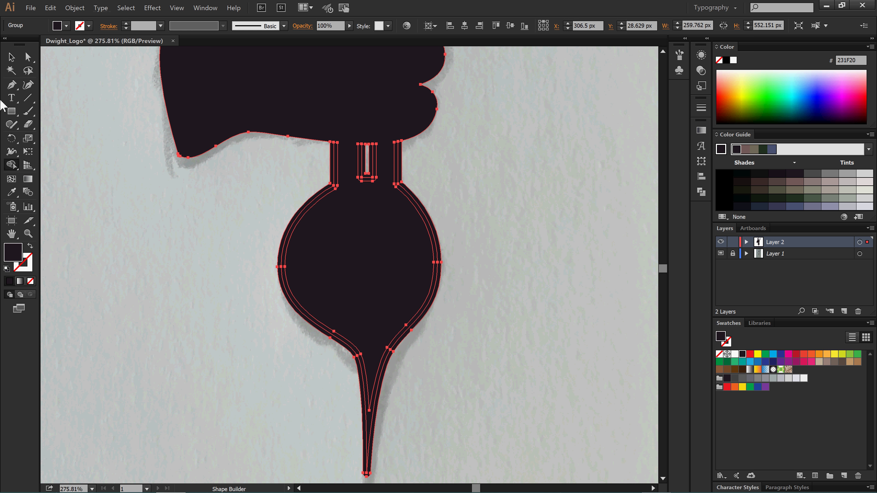
drag(313, 223, 292, 209)
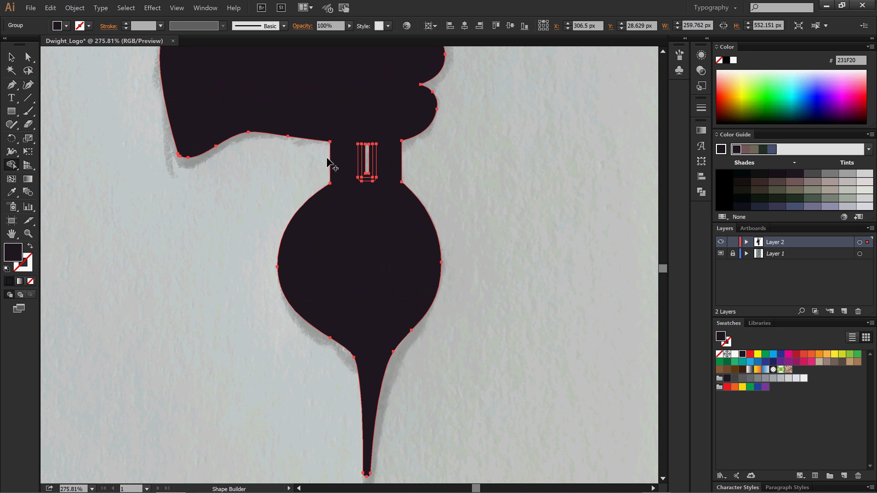
Step: Undo a trial fill of the slot in the radish stem, merge the leftover outlines around the slot, and deselect everything
click(367, 161)
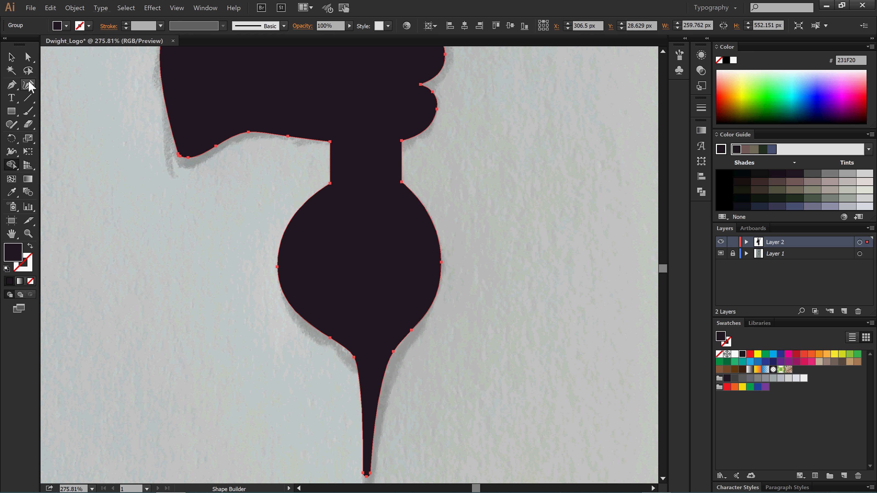
key(ctrl+z)
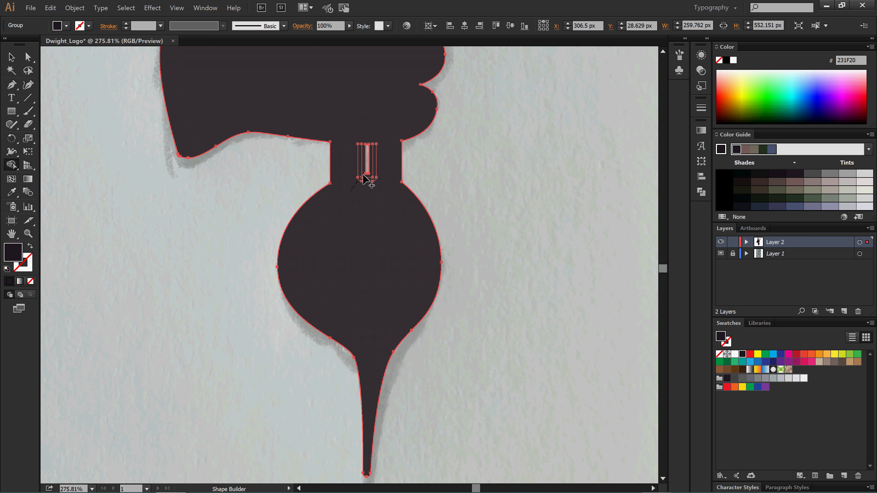
click(11, 57)
click(185, 186)
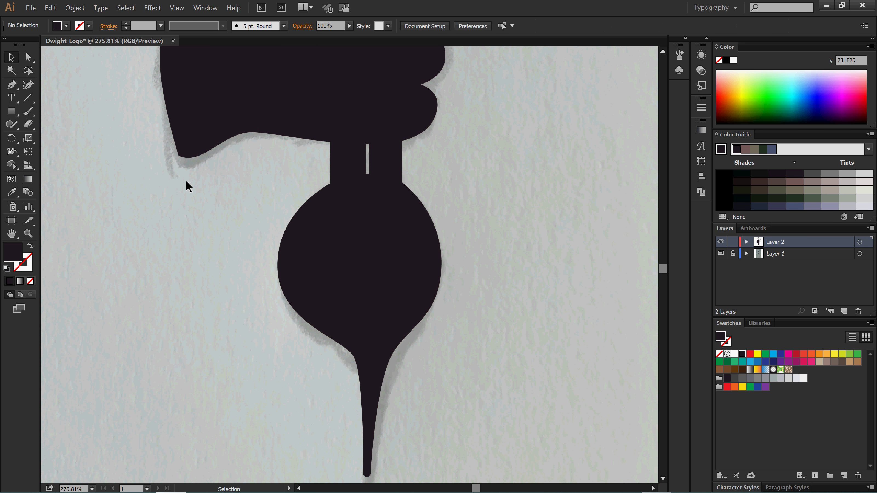
Step: Hide the scanned sketch on Layer 1 and switch the merged logo to Outline view
key(ctrl+0)
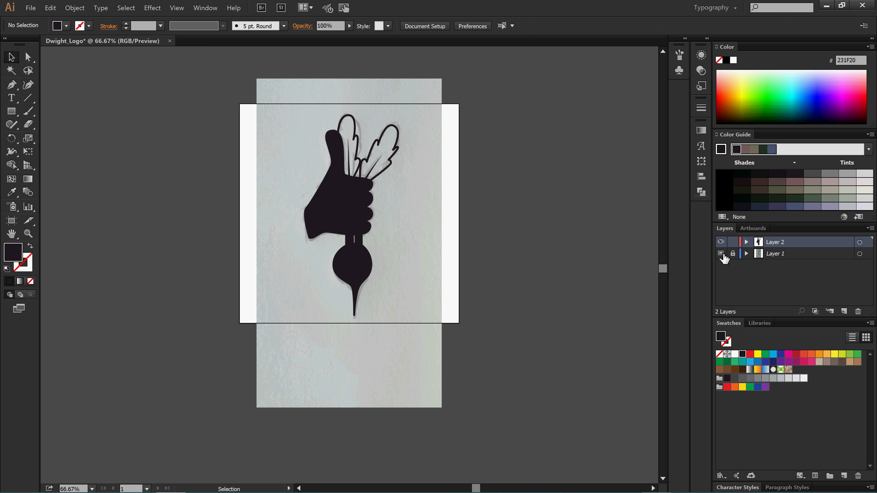
click(720, 253)
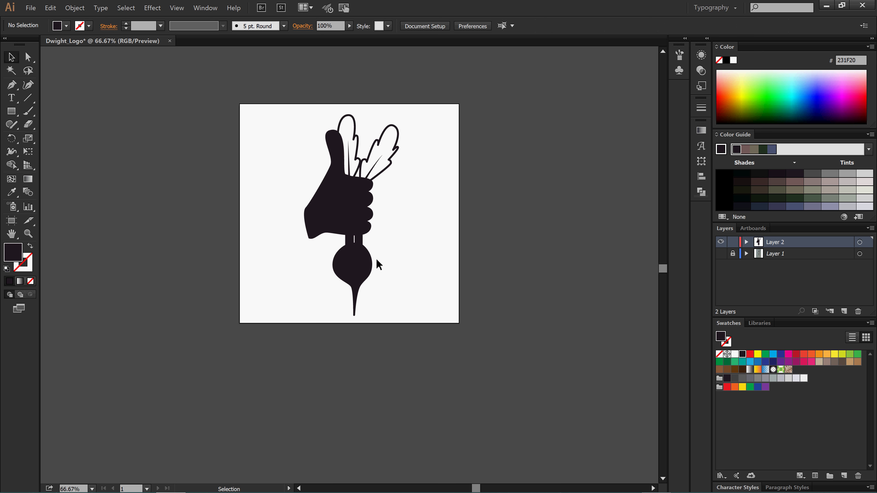
key(z)
drag(259, 110, 432, 325)
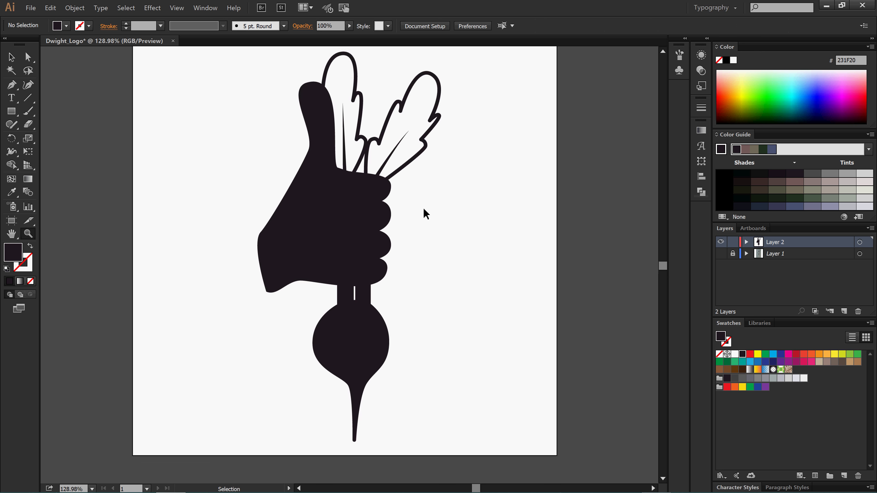
key(ctrl+y)
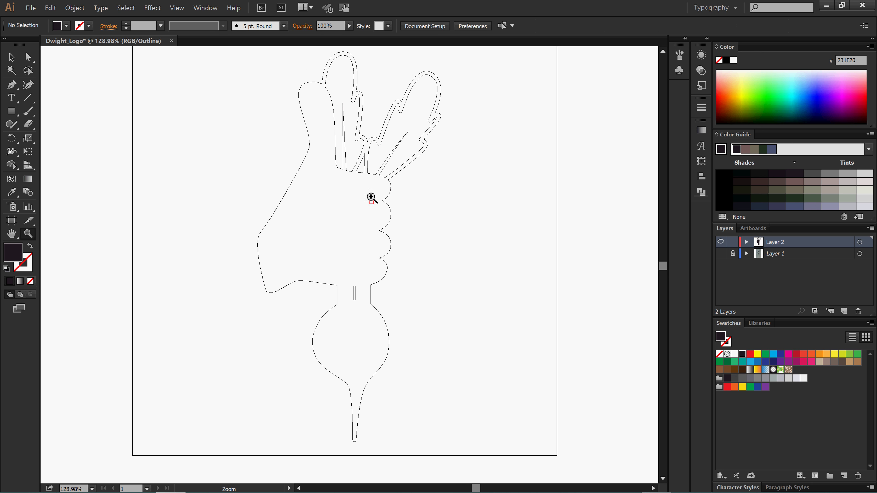
Step: Apply Shape Builder to the hand area around the stray line fragment inside the fingers, and deselect everything
drag(352, 179, 393, 217)
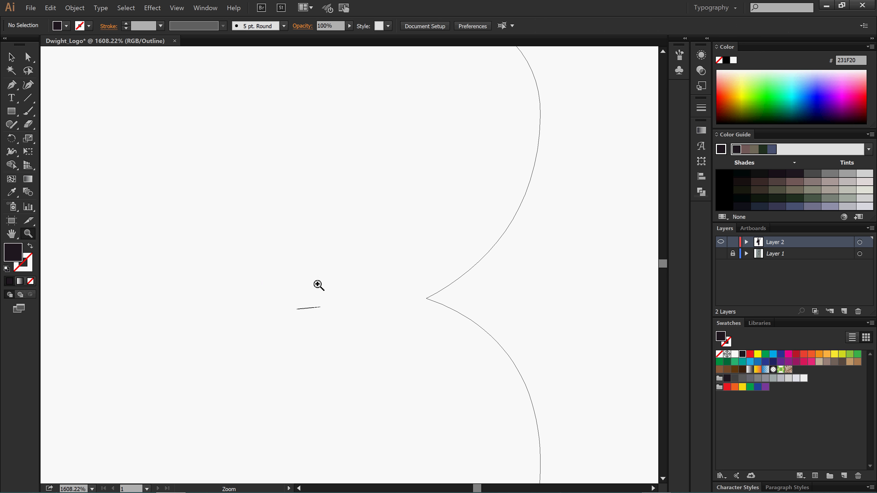
click(12, 57)
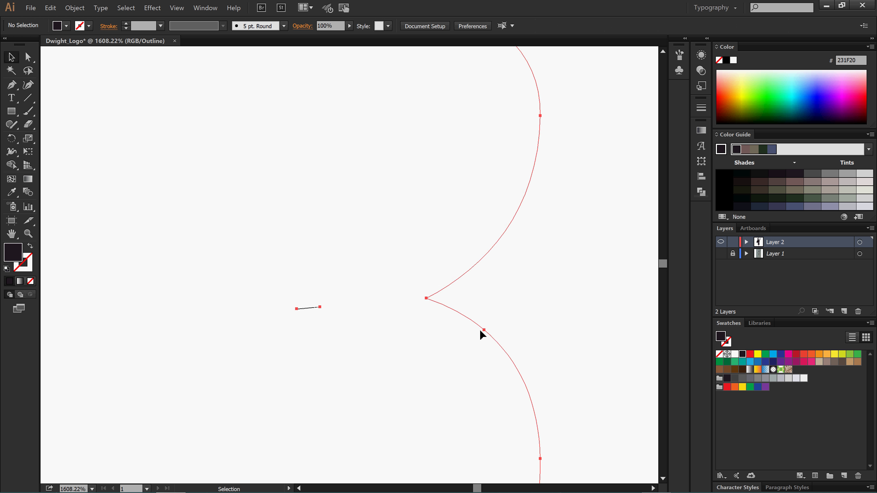
click(480, 330)
click(11, 165)
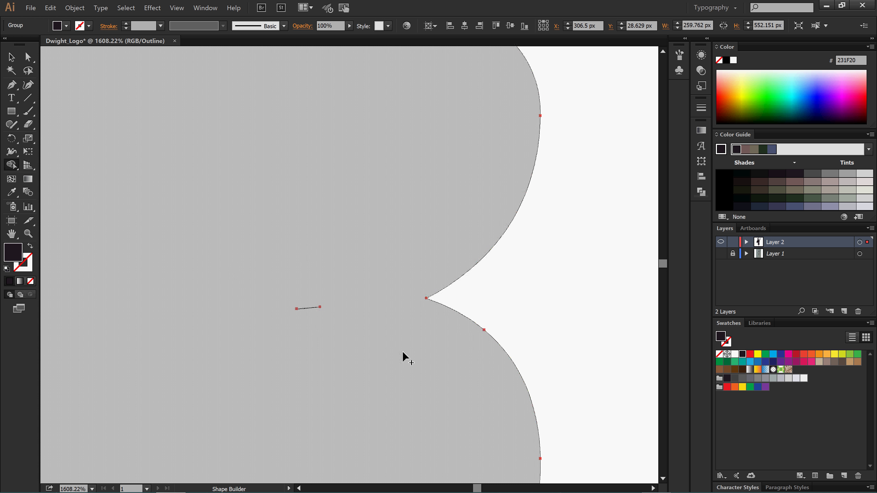
click(309, 319)
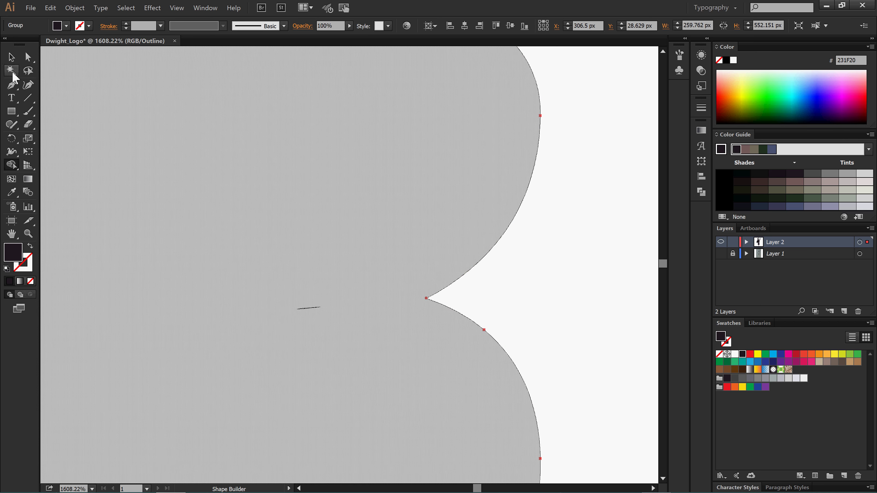
click(12, 57)
click(298, 192)
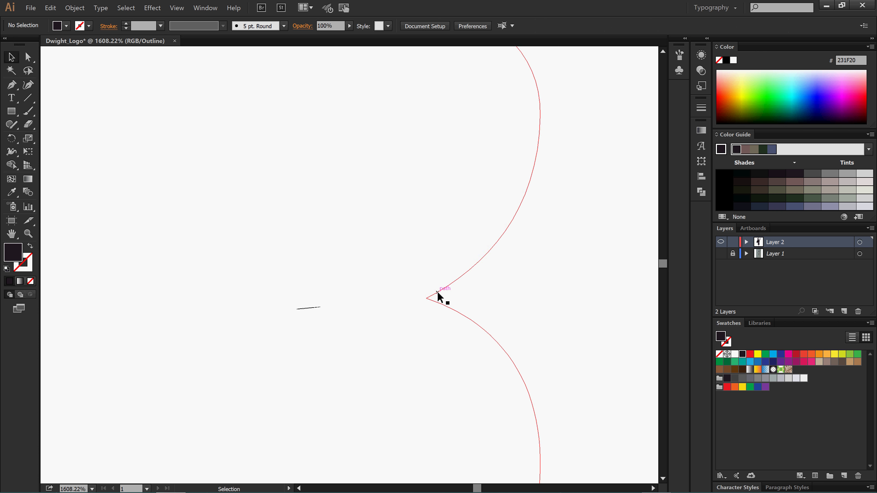
Step: In Preview mode, move the merged logo shape left to uncover the stray line fragment by the fingers, and delete the fragment
click(721, 242)
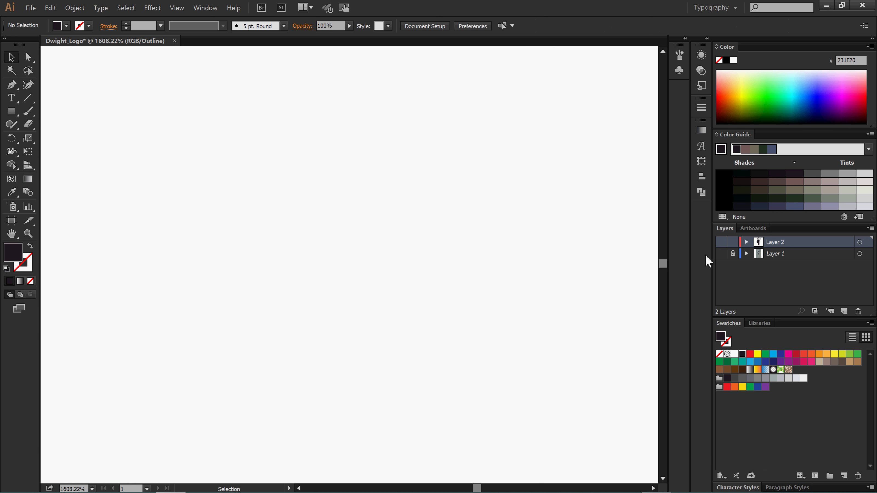
click(722, 242)
key(ctrl+y)
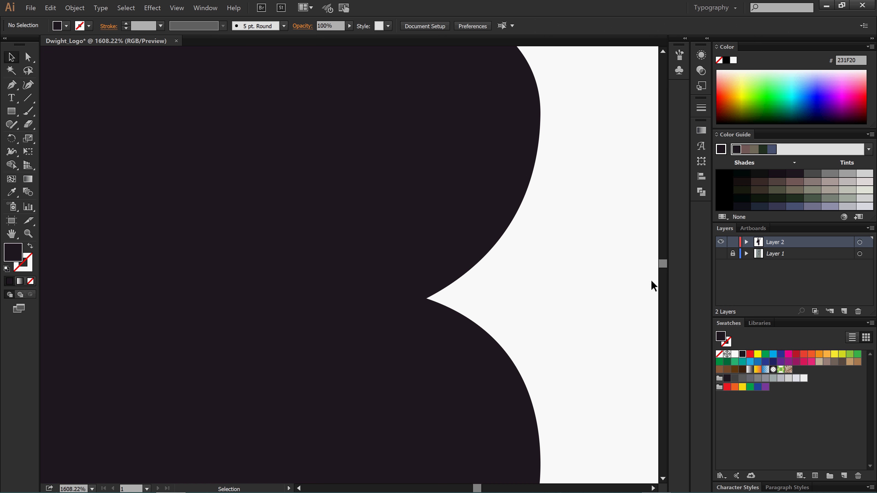
click(448, 328)
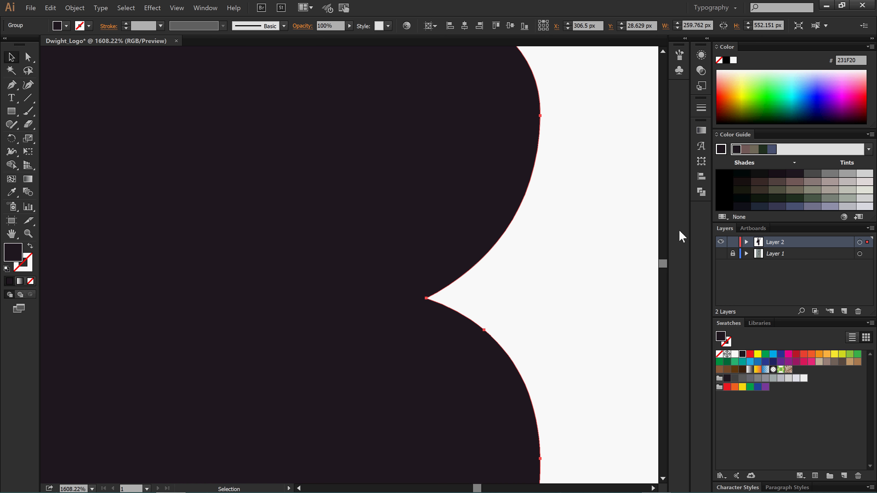
drag(500, 298, 250, 313)
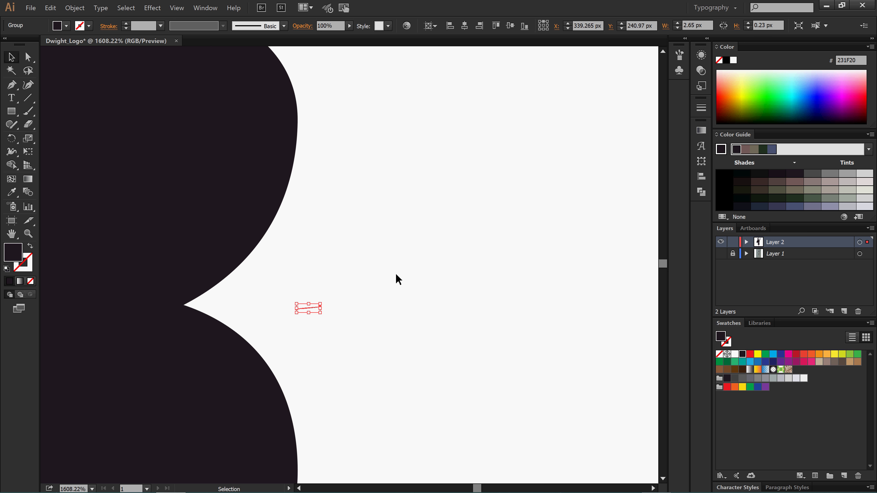
click(402, 268)
Step: Review the whole merged hand, leaf and radish logo on the artboard at 100%
key(ctrl+minus)
key(ctrl+minus)
key(ctrl+minus)
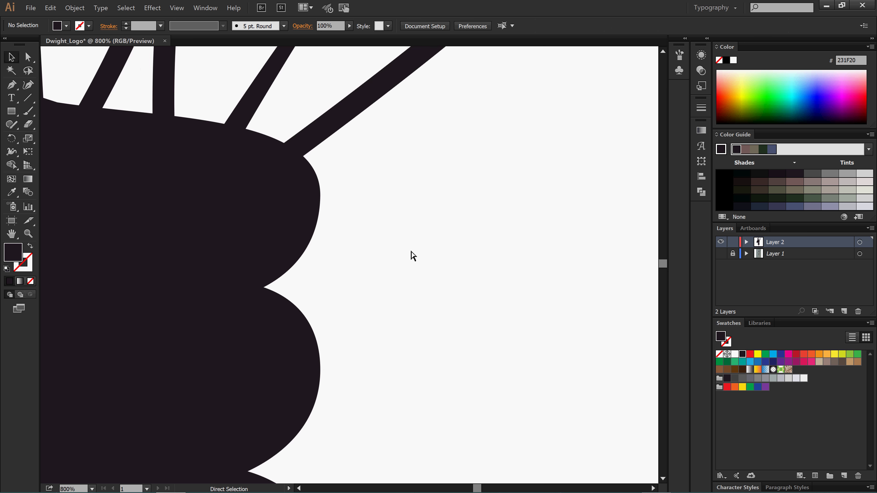
key(ctrl+minus)
key(ctrl+minus)
key(ctrl+minus)
key(ctrl+minus)
key(ctrl+minus)
key(ctrl+minus)
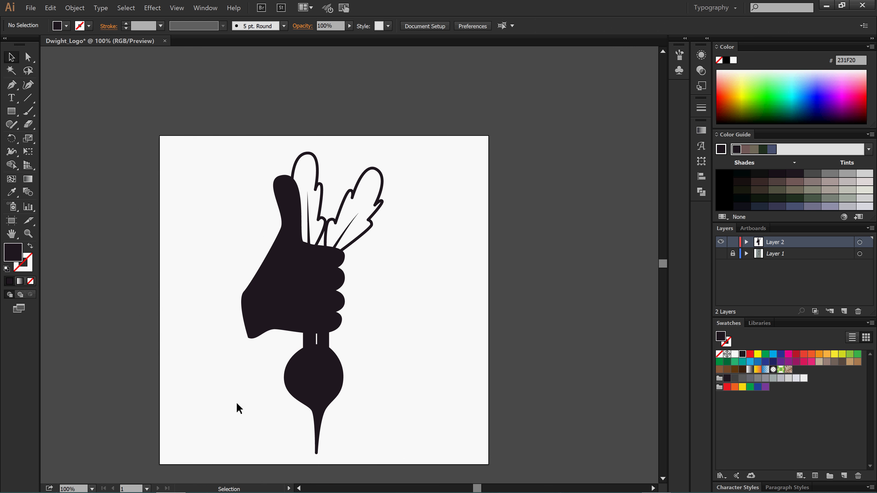